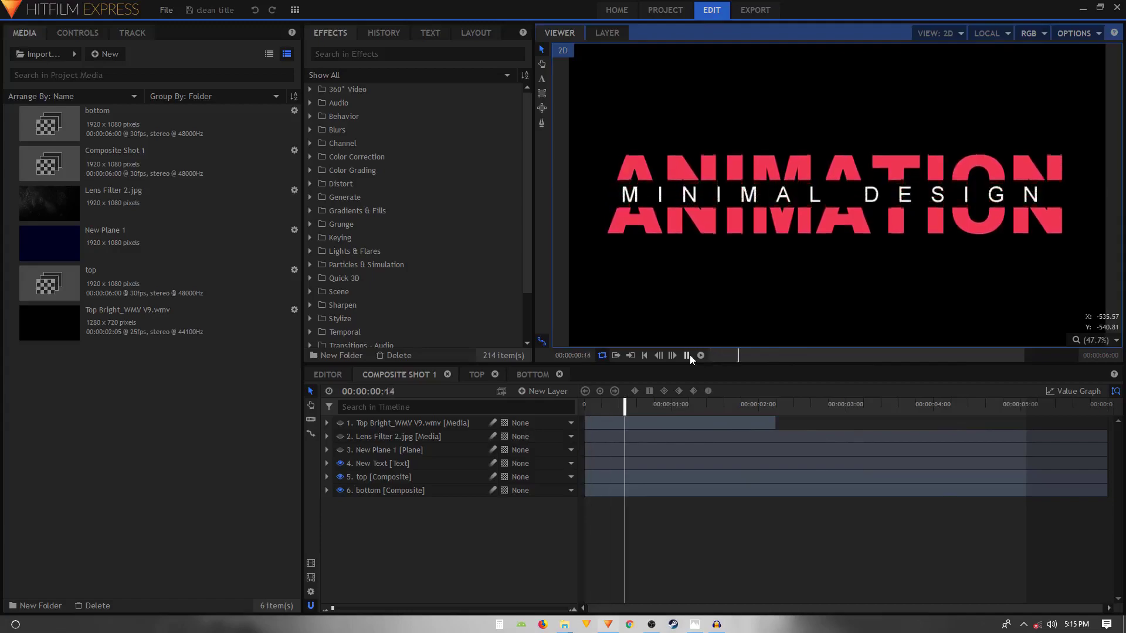
- Stop the preview playback and create a new 1080p Full HD @ 30 fps project, starting in compositing mode
left_click(687, 355)
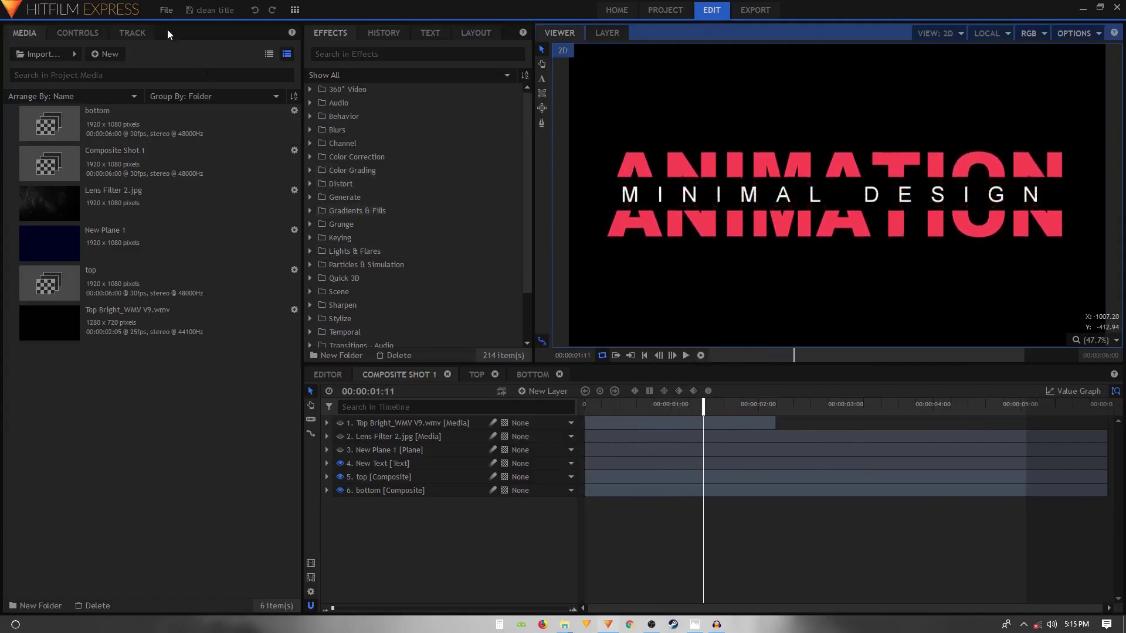
left_click(168, 11)
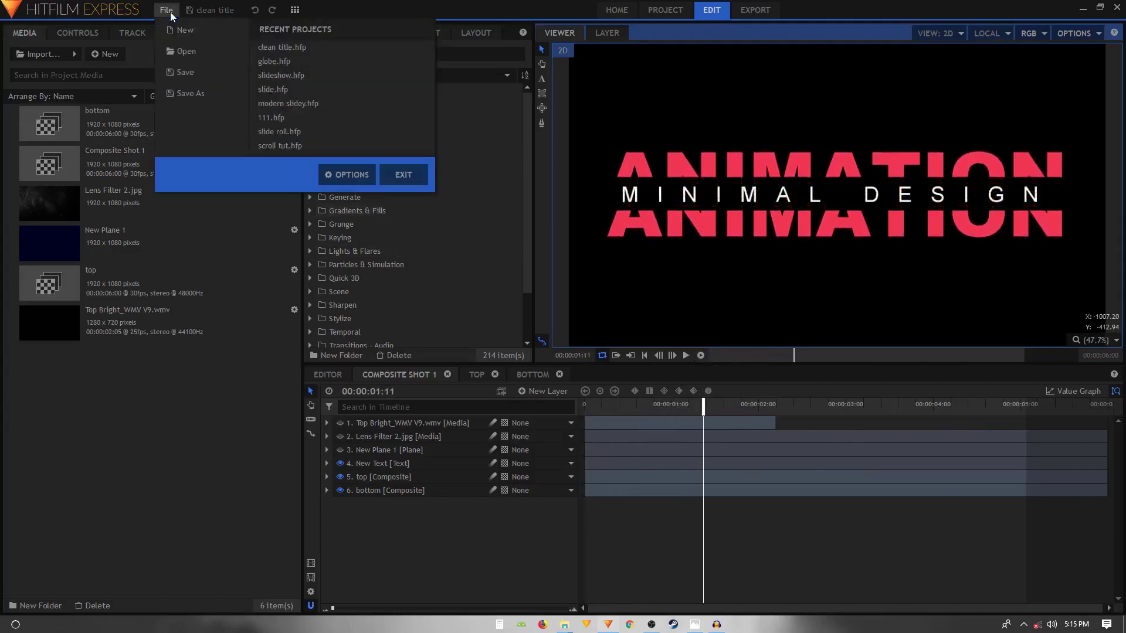
left_click(186, 30)
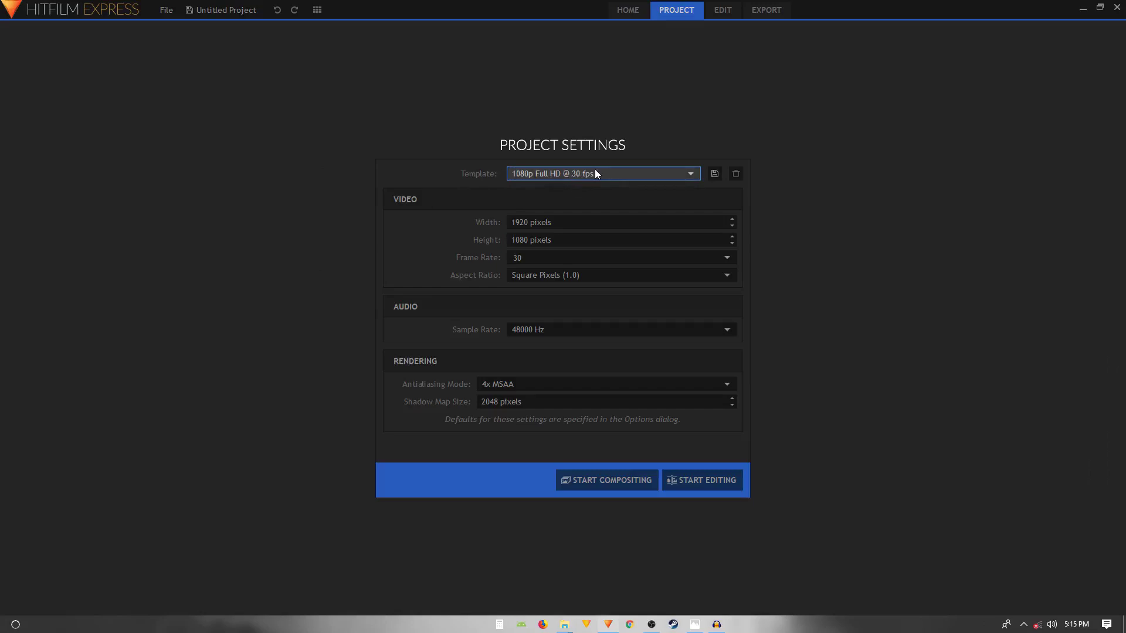
left_click(617, 476)
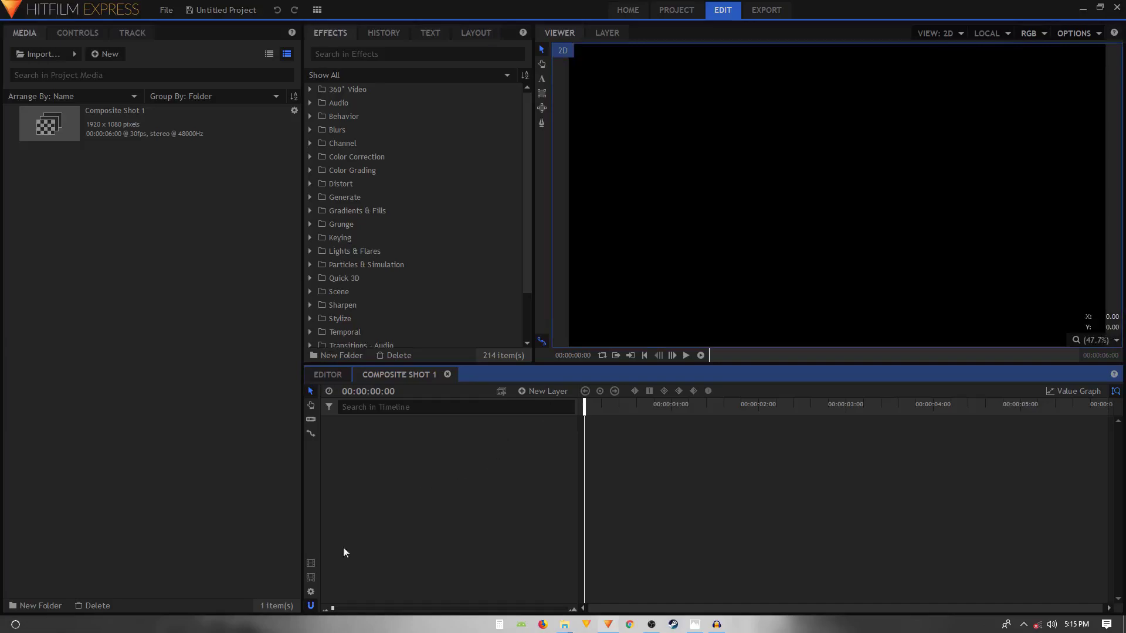
- Rename the composite shot as main
left_click(311, 592)
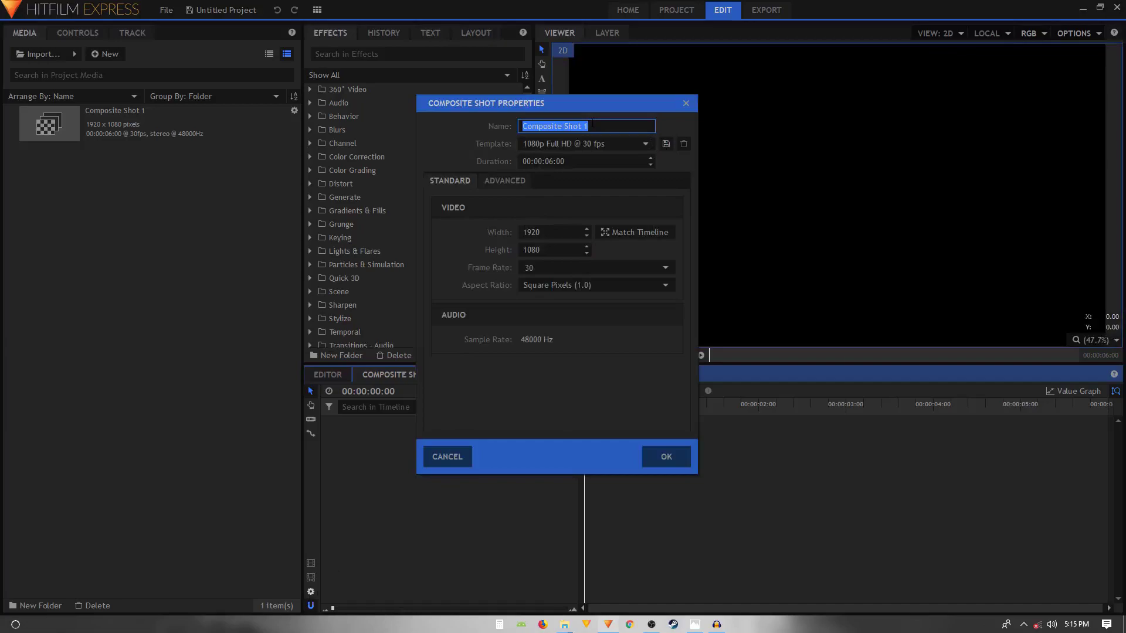
type("main")
key("Return")
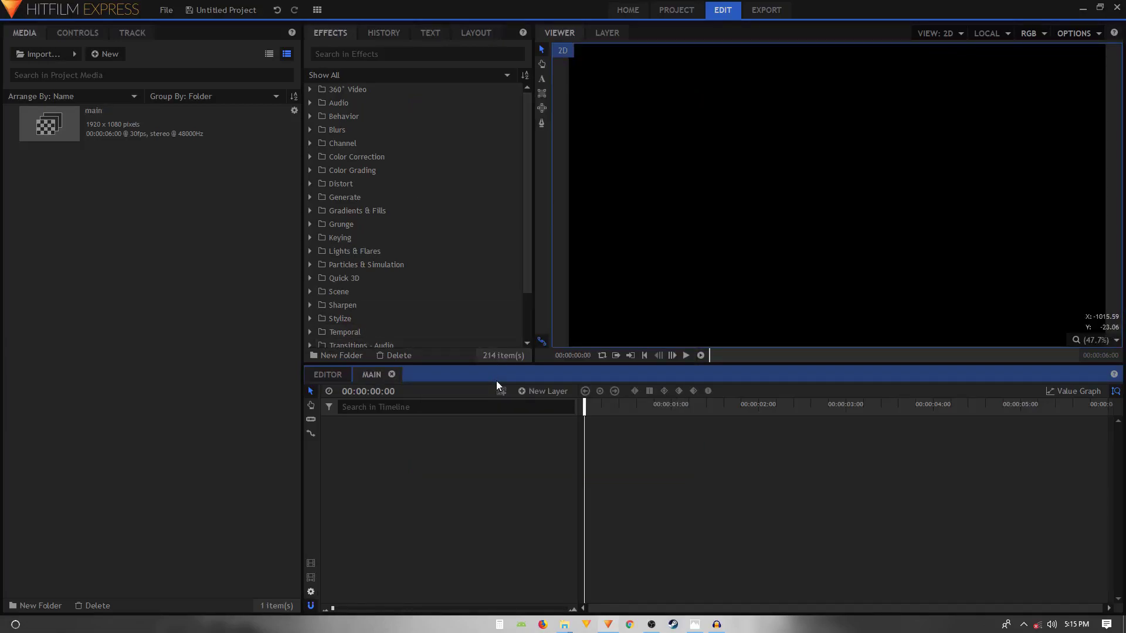
- Add a new text layer 1920 wide and 400 high to the main composite shot
left_click(555, 394)
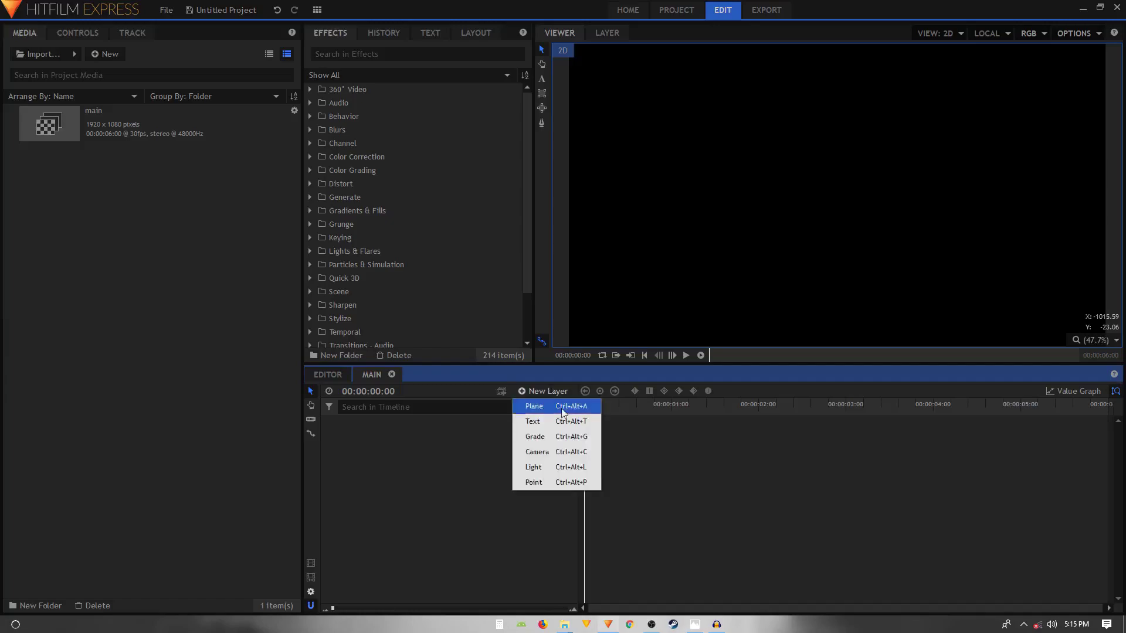
left_click(545, 421)
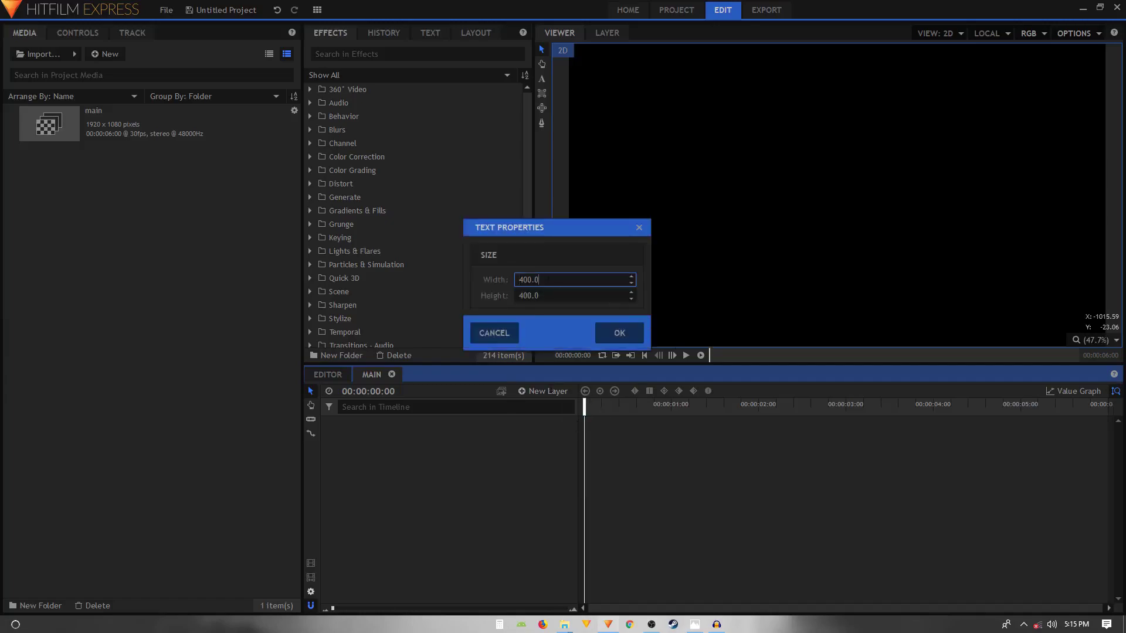
left_click_drag(537, 279, 470, 276)
type("1920")
key("Tab")
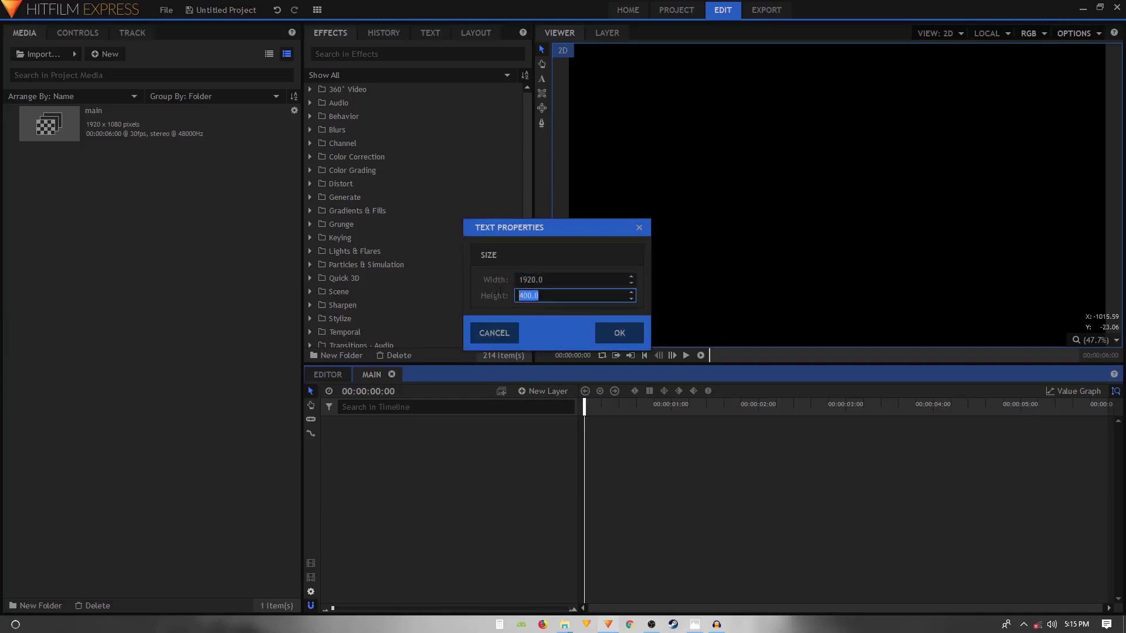
left_click_drag(538, 295, 531, 295)
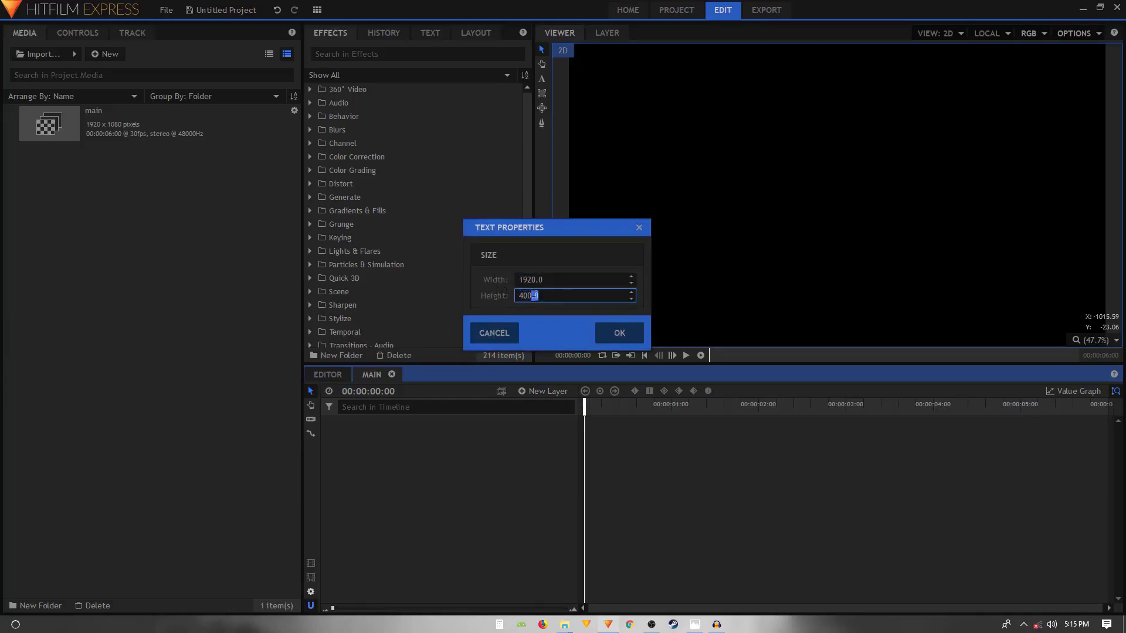
left_click(618, 333)
- Enter ANIMATION in the new text layer with the Text tool and select the whole word
left_click(542, 79)
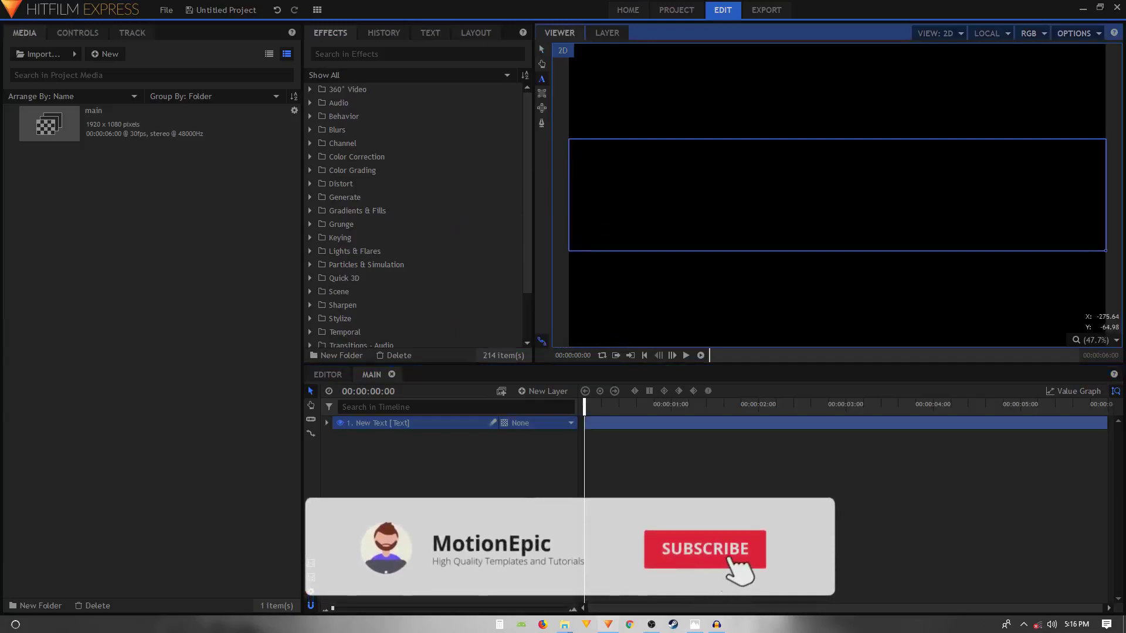
type("ANIMATIO")
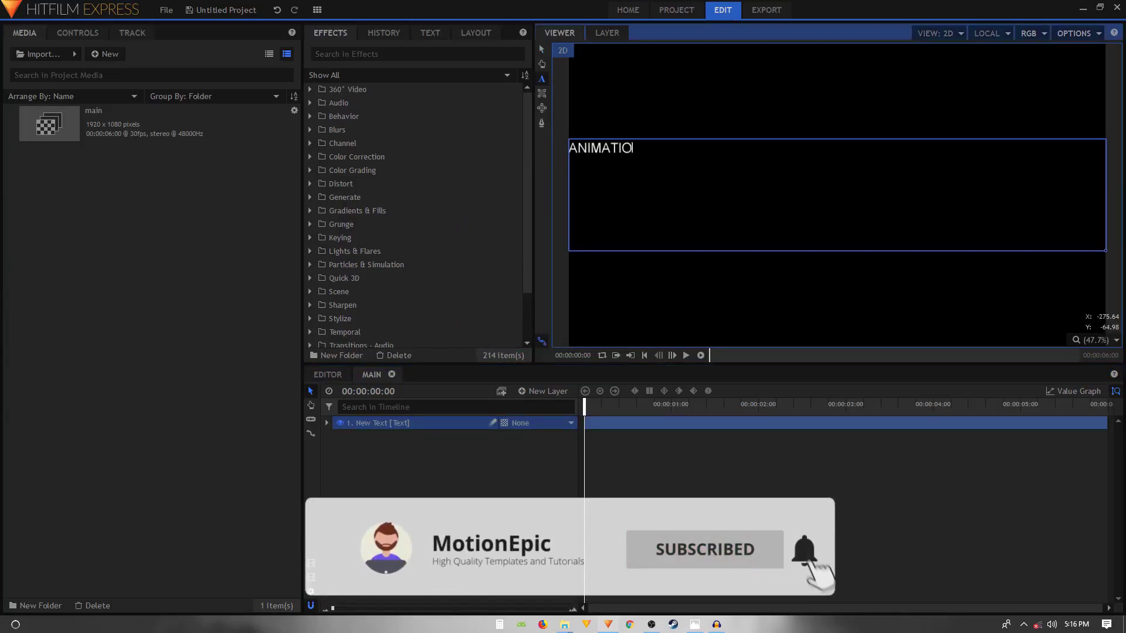
type("N")
key("ctrl+a")
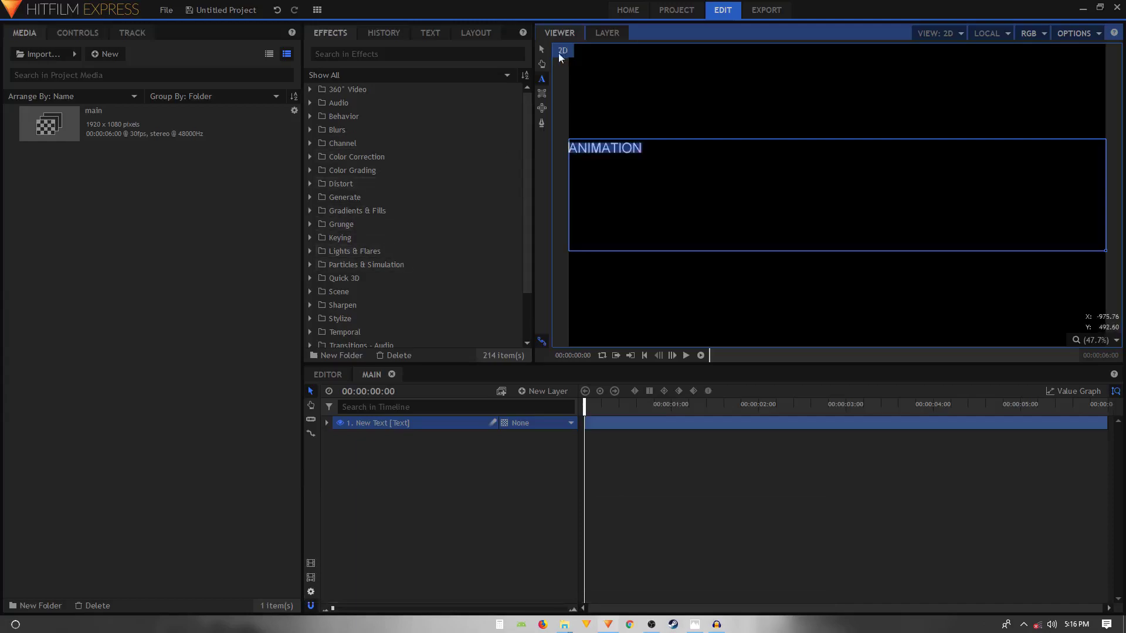
- Format the ANIMATION text as centred Arial Black at size 249
left_click(432, 34)
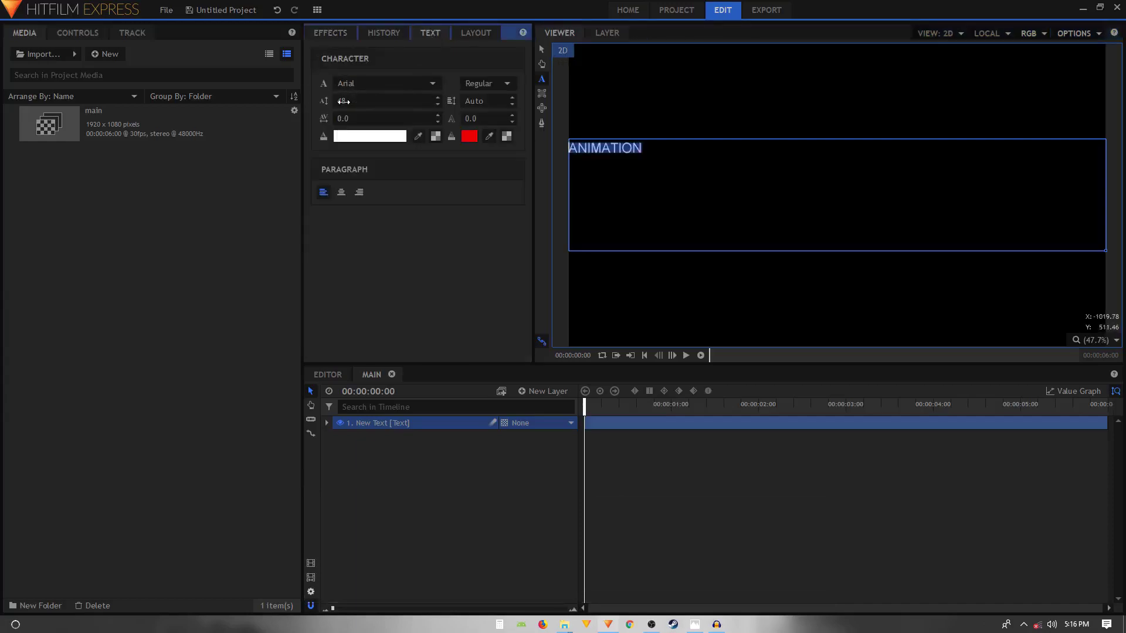
left_click(341, 193)
left_click_drag(323, 101, 441, 101)
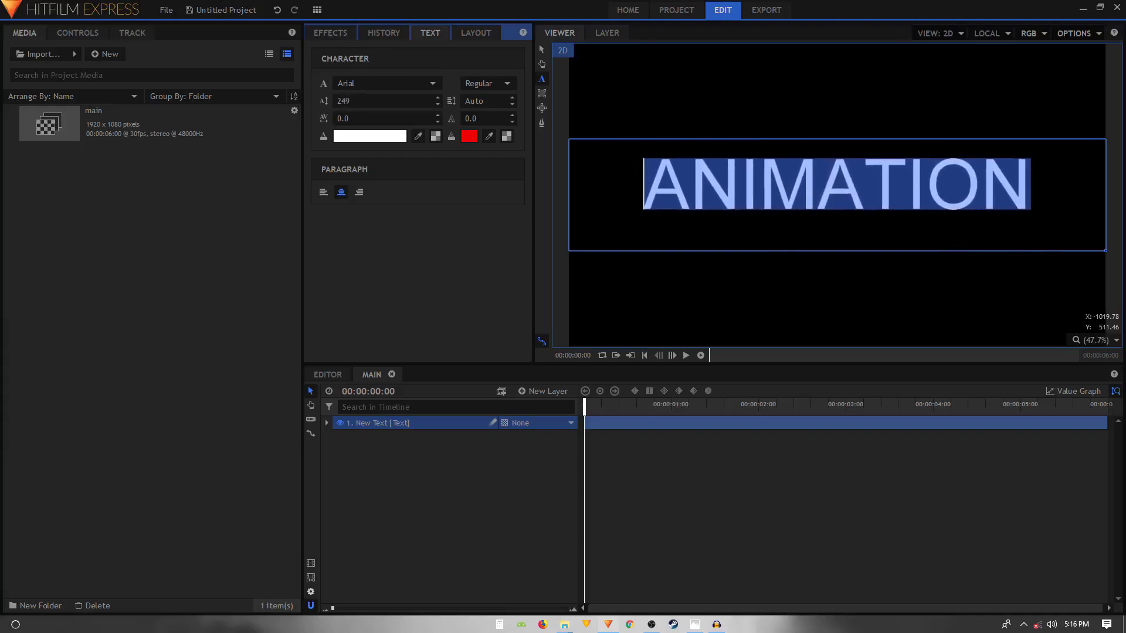
left_click(363, 83)
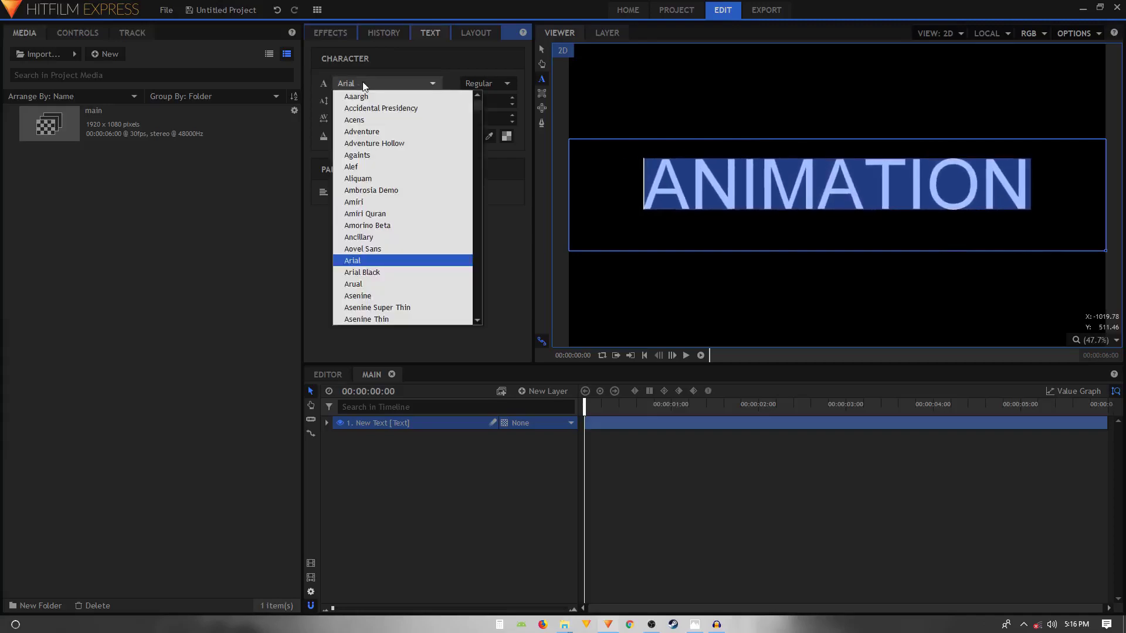
left_click(373, 273)
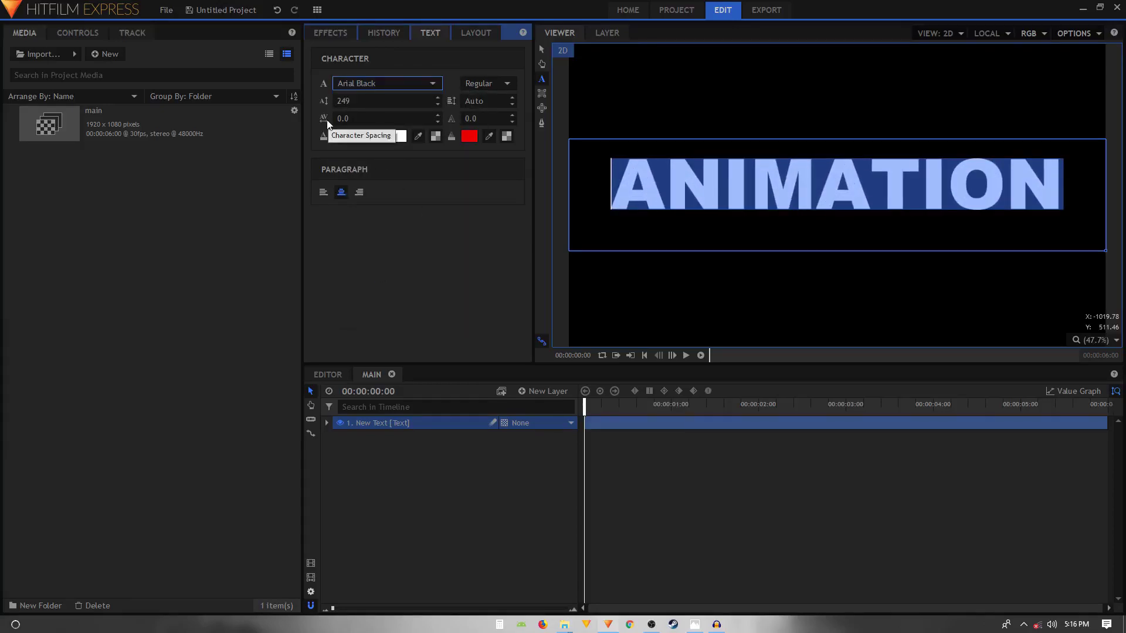
left_click(543, 48)
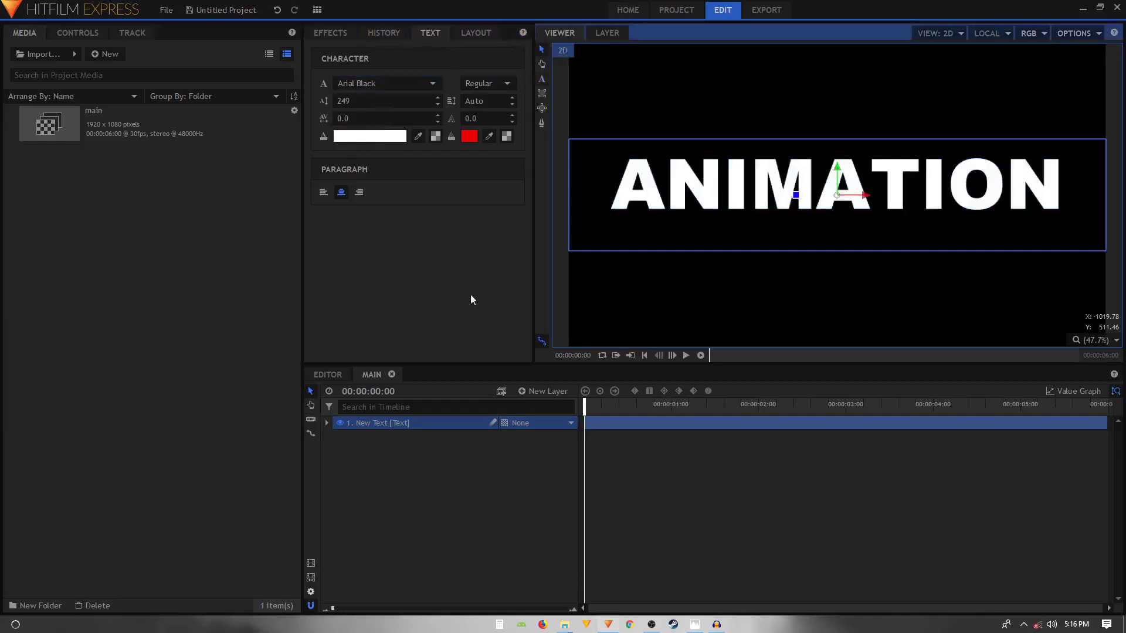
- Shrink the ANIMATION text box from its lower corner to about 1924 wide and 327 high
left_click(428, 497)
scroll(892, 198, "down", 1)
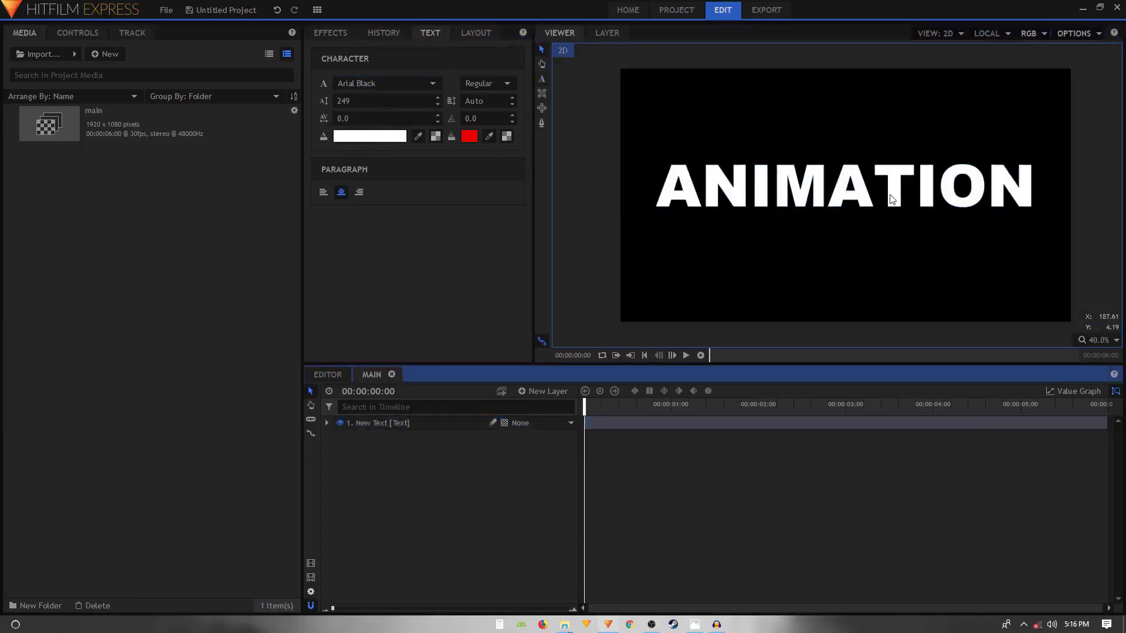
scroll(892, 198, "up", 2)
left_click(444, 426)
left_click(543, 82)
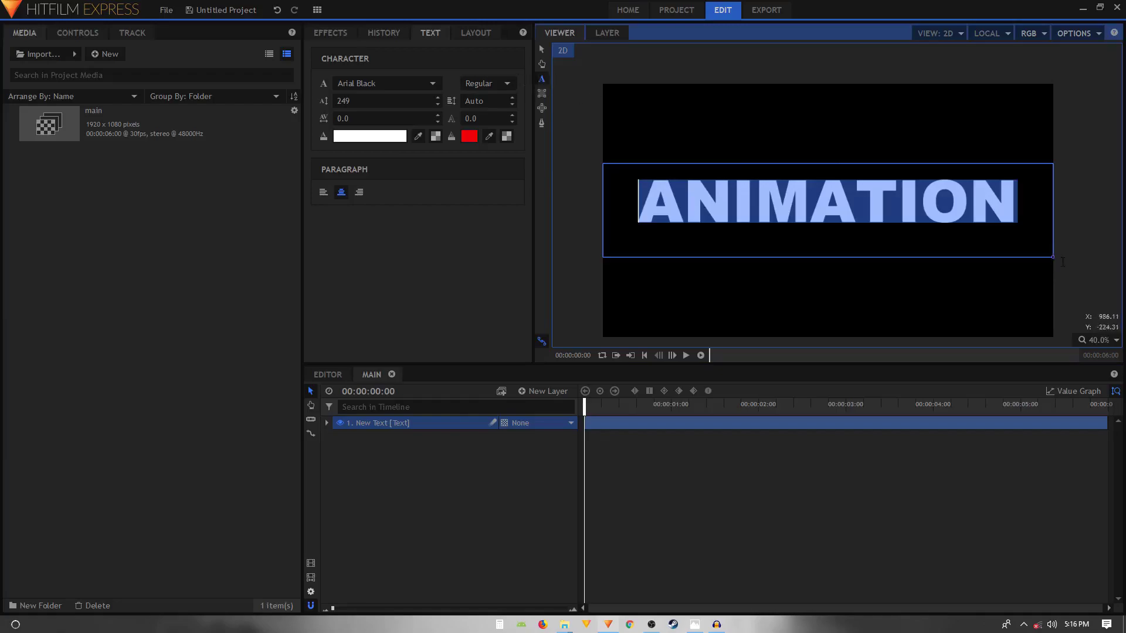
left_click_drag(1052, 256, 1053, 239)
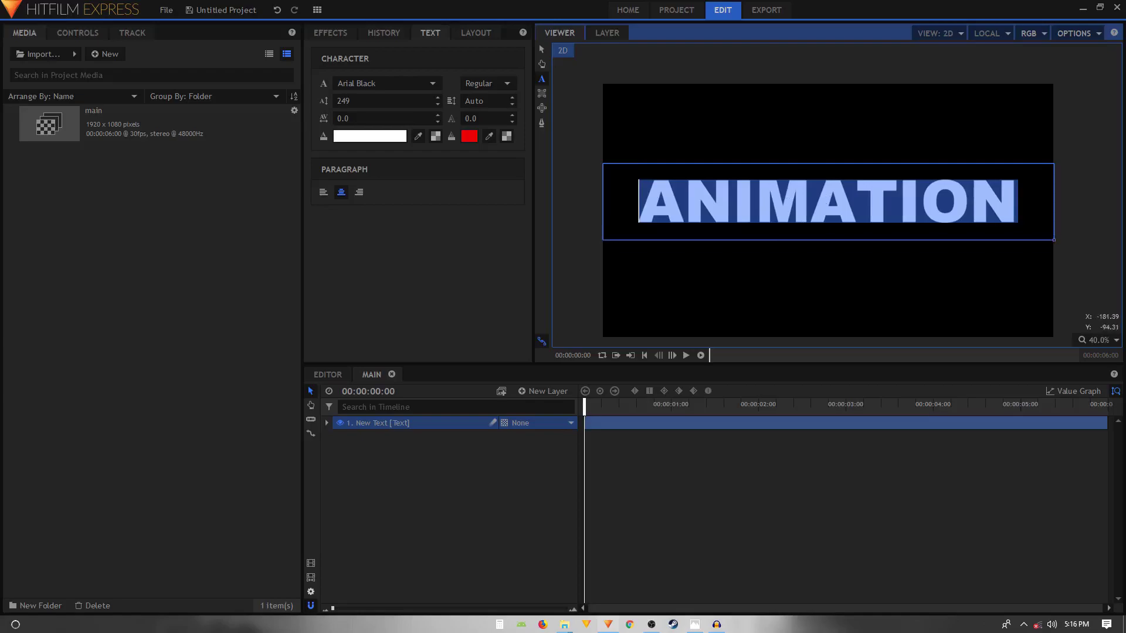
- Align the text layer to the timeline's centre both horizontally and vertically
left_click(470, 31)
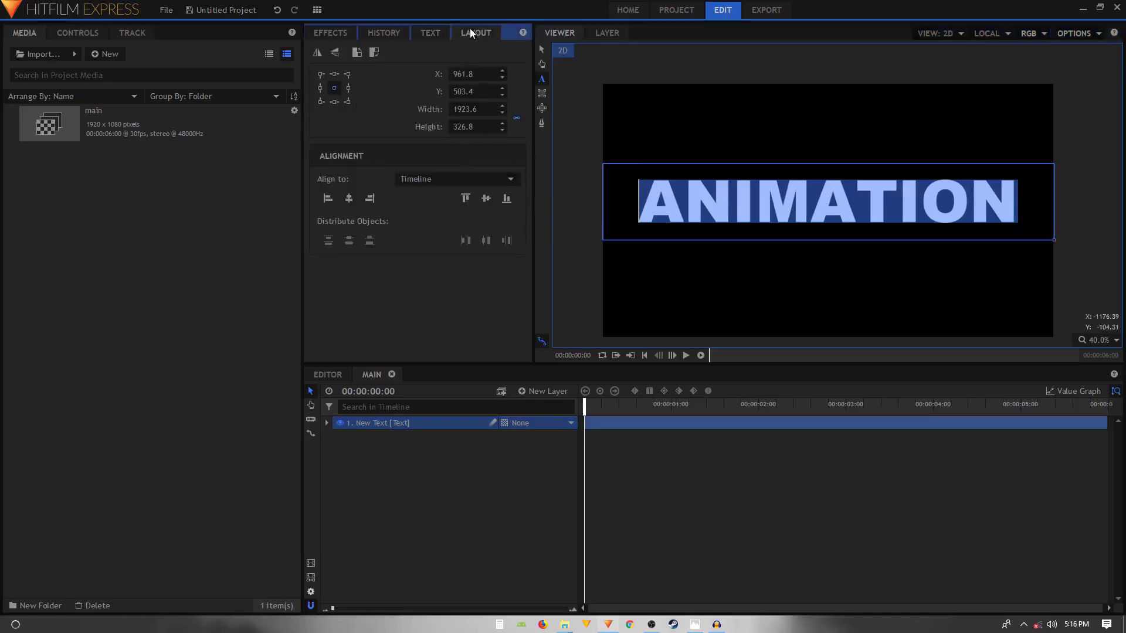
left_click(349, 199)
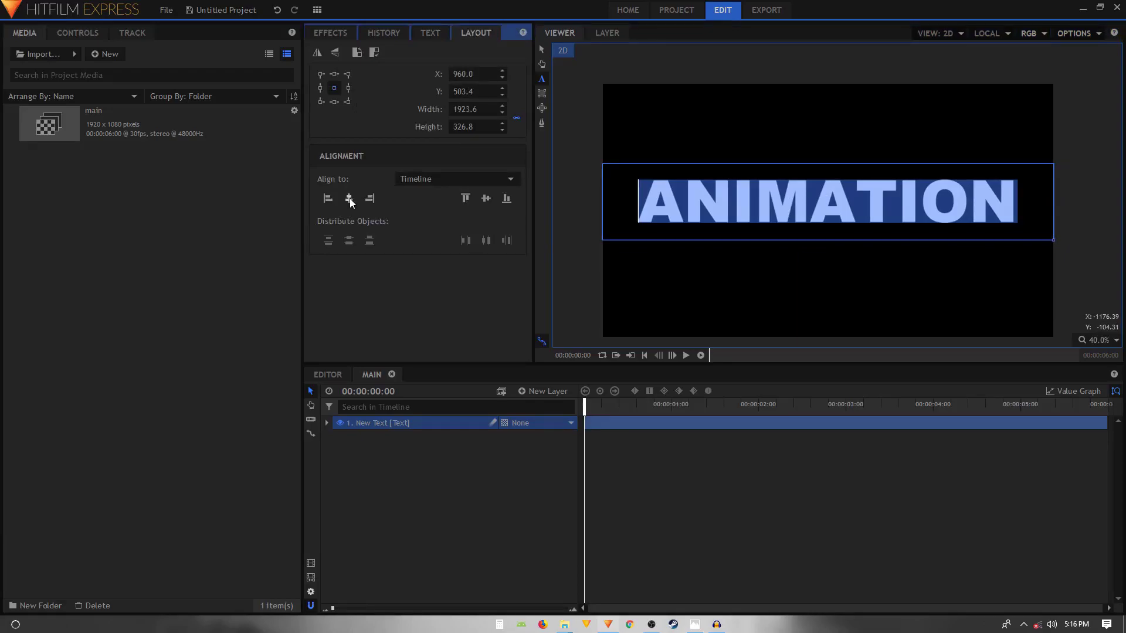
left_click(486, 199)
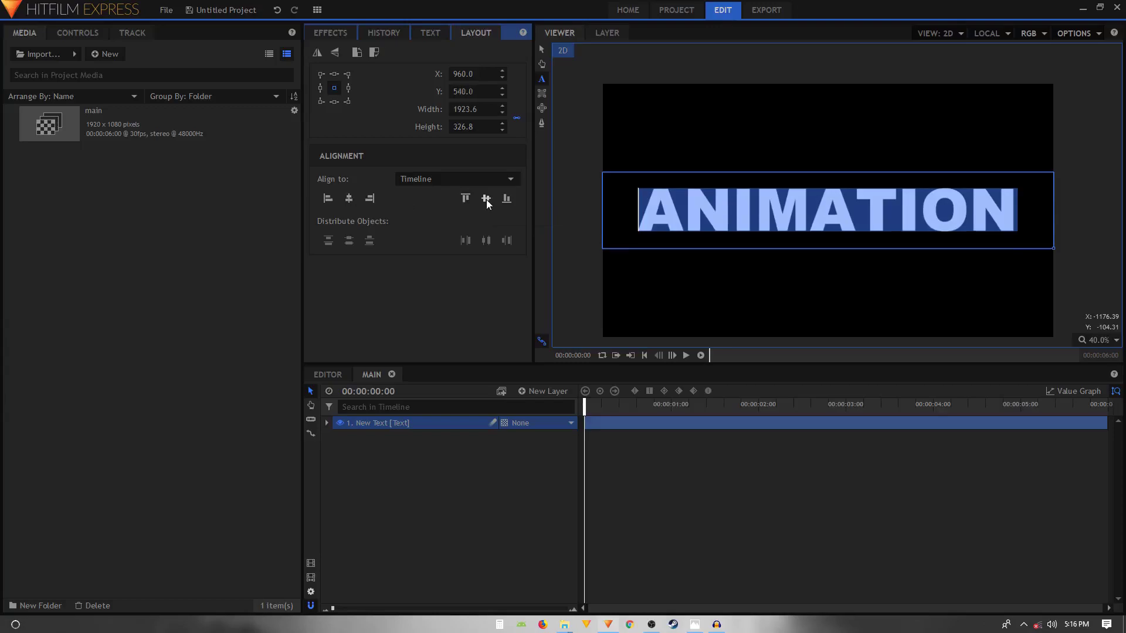
left_click(543, 51)
left_click(428, 515)
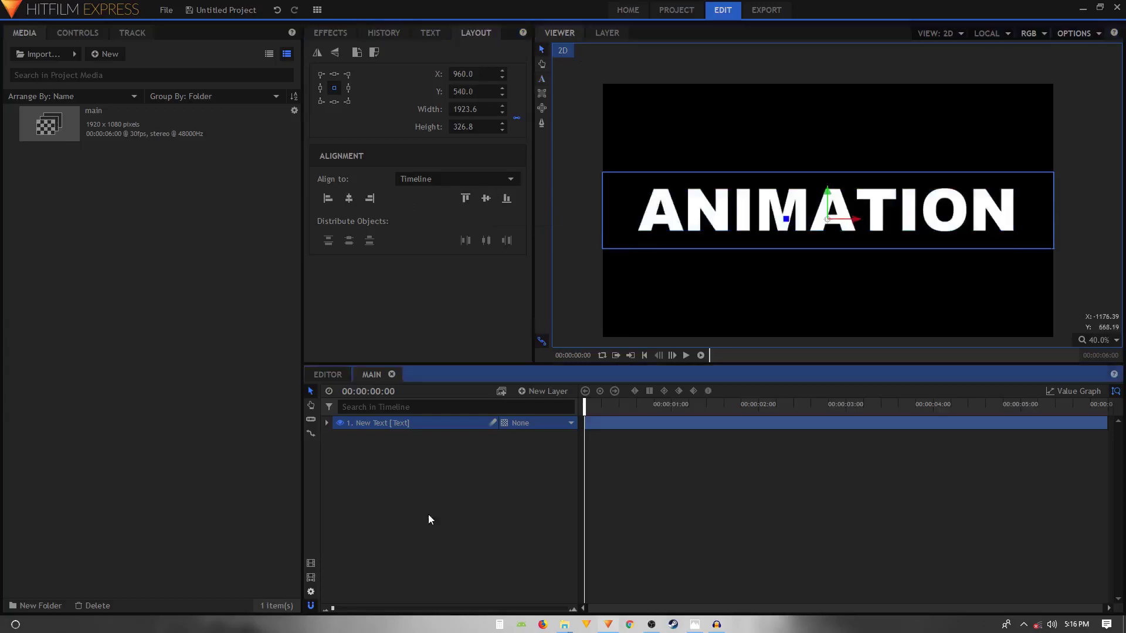
- Make the text layer into its own composite shot named top
left_click(411, 423)
right_click(409, 422)
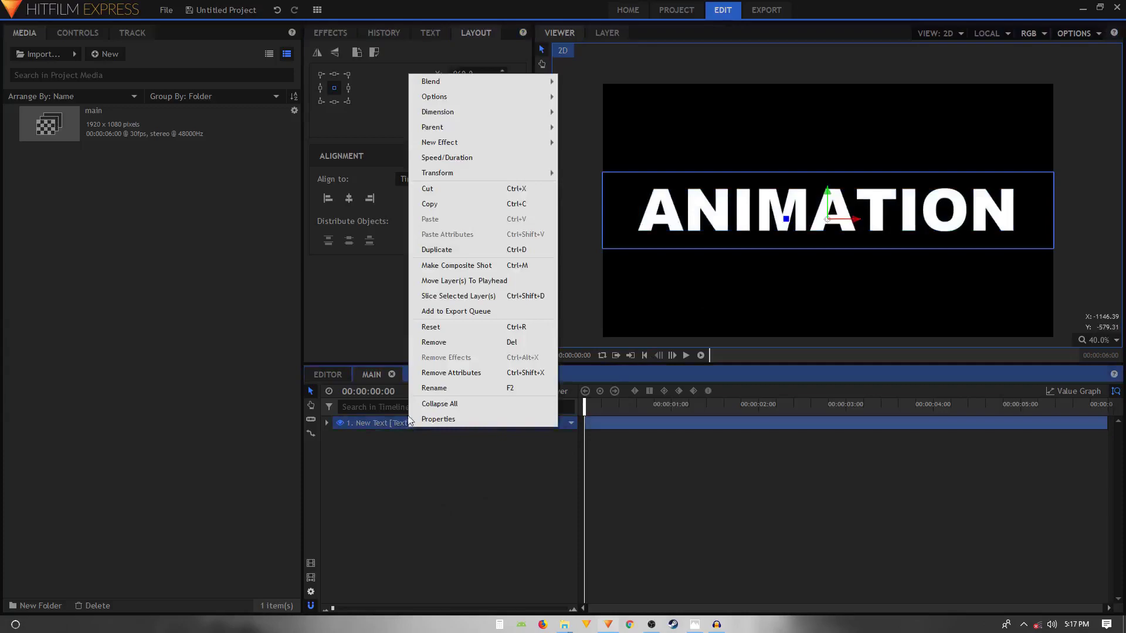
left_click(467, 268)
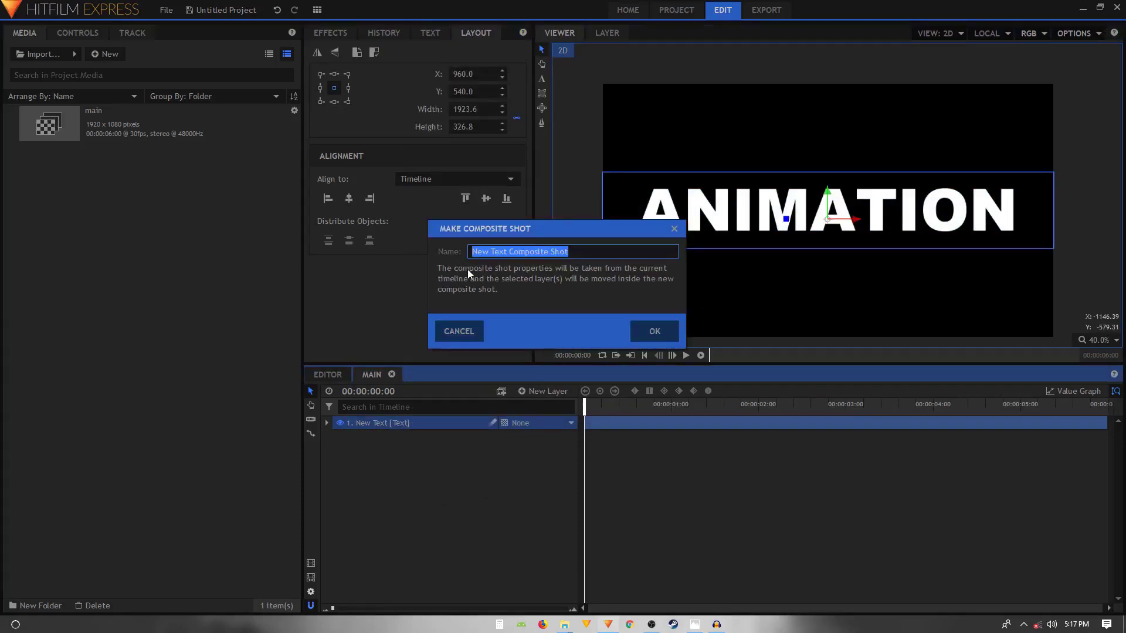
type("top")
key("Return")
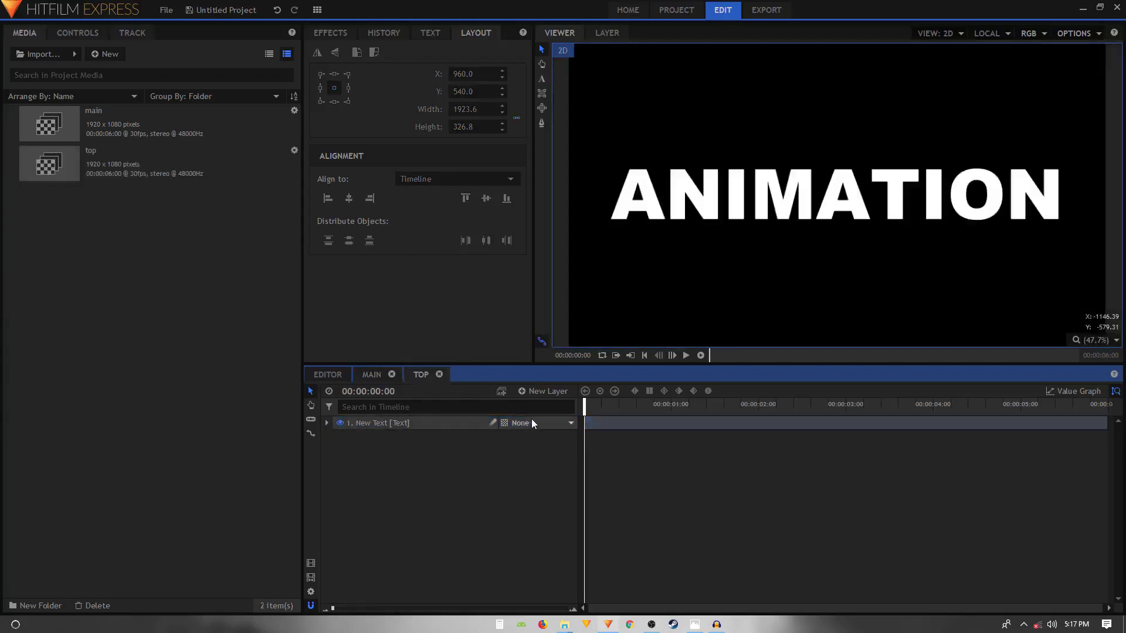
- Add a grey 1920 x 1080 plane named mask to the top composite shot
left_click(534, 390)
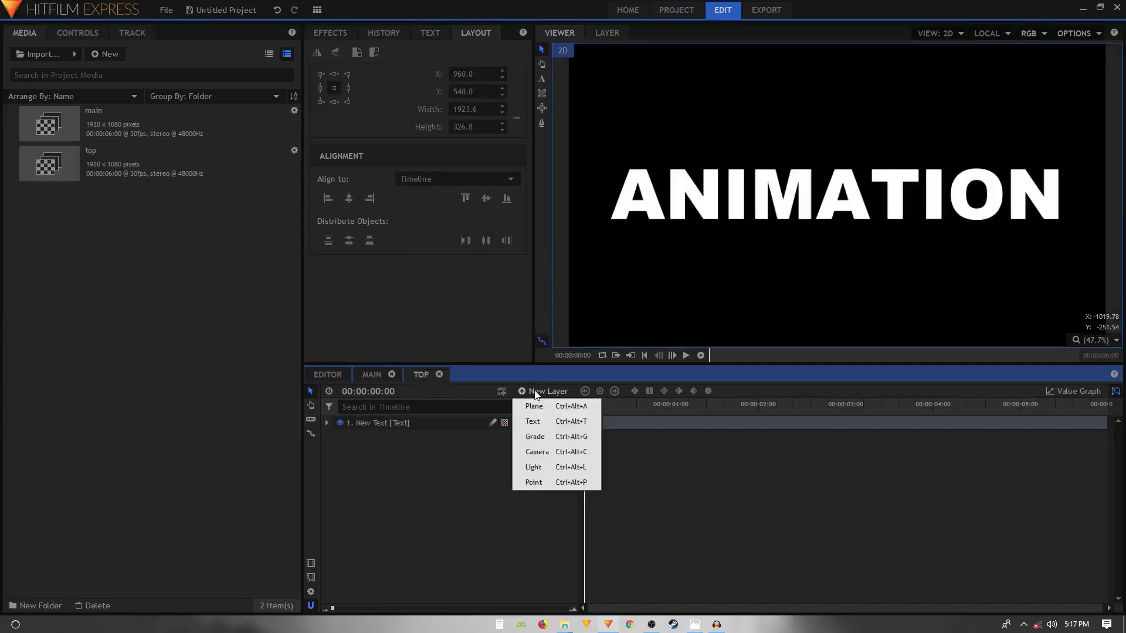
left_click(539, 405)
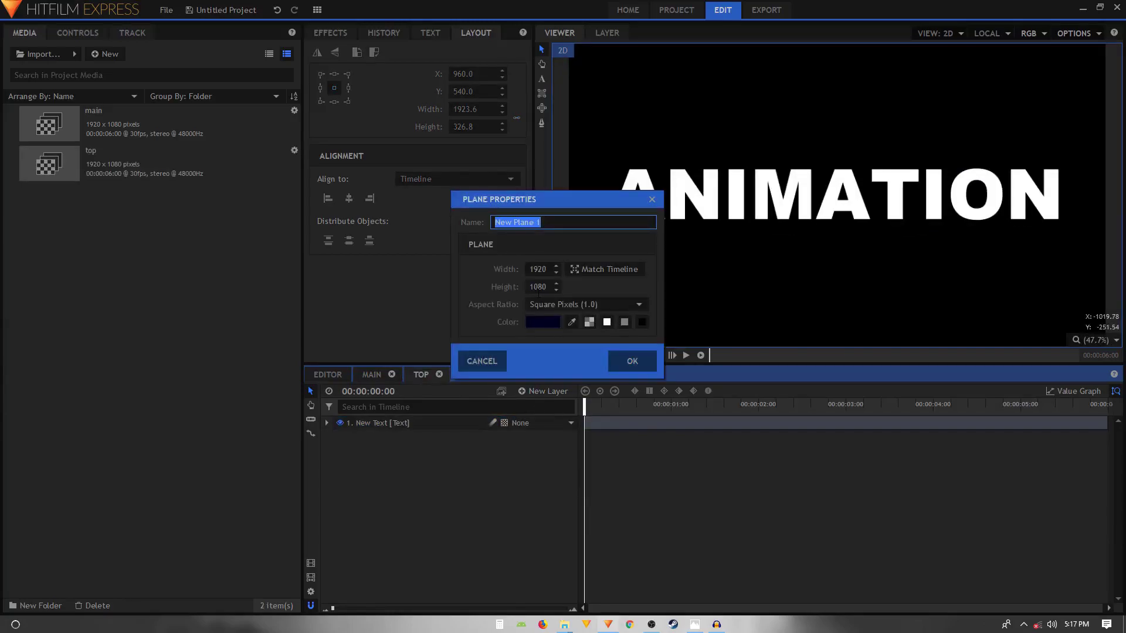
type("mask")
left_click(623, 323)
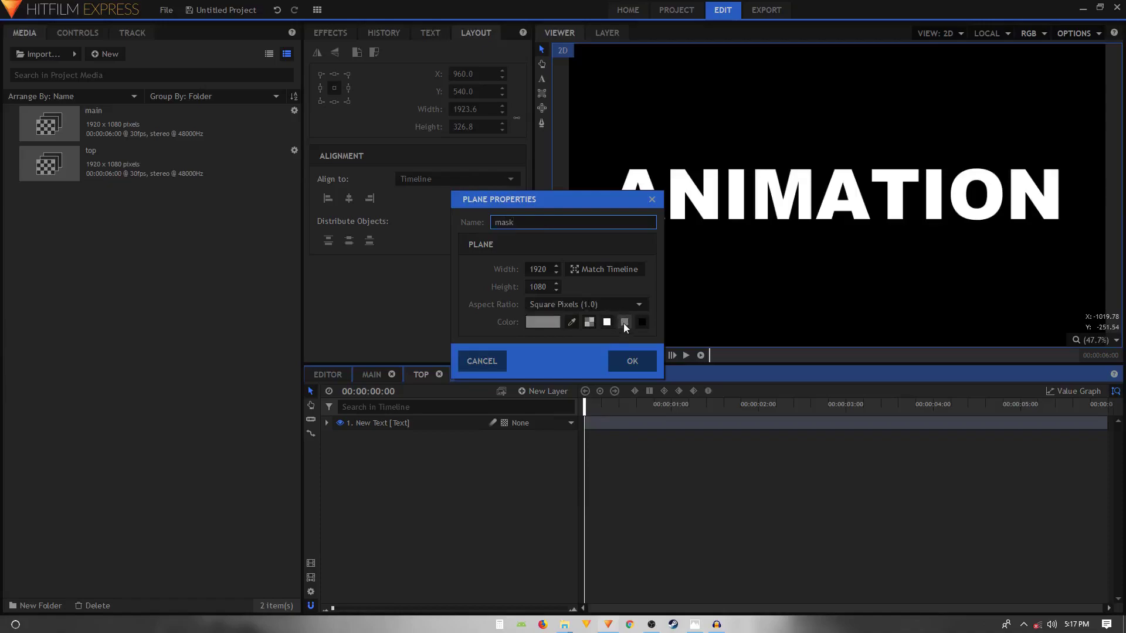
left_click(632, 360)
- Hide the mask plane and move it straight up to a position of 0, 540 so its lower edge crosses the text's middle
scroll(810, 205, "down", 1)
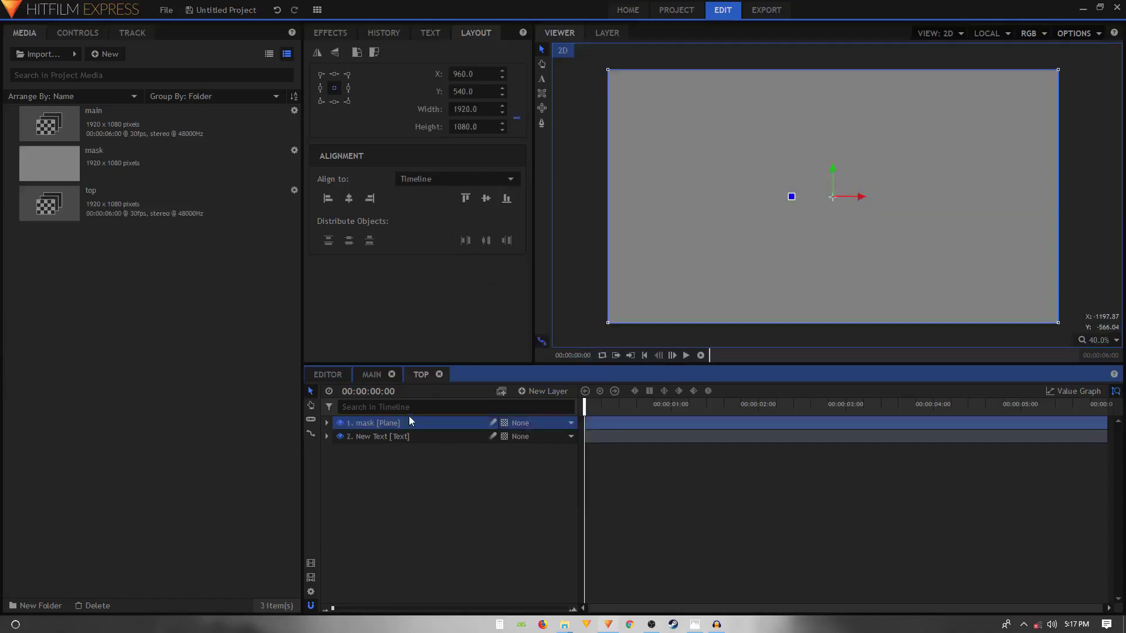
left_click(339, 422)
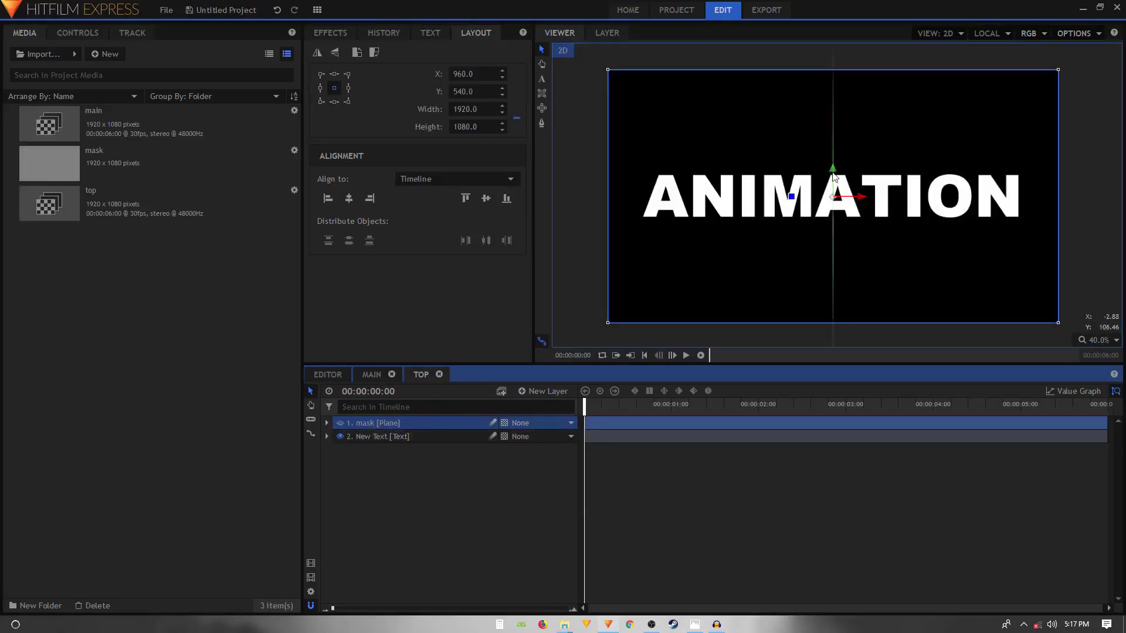
left_click_drag(834, 176, 832, 50)
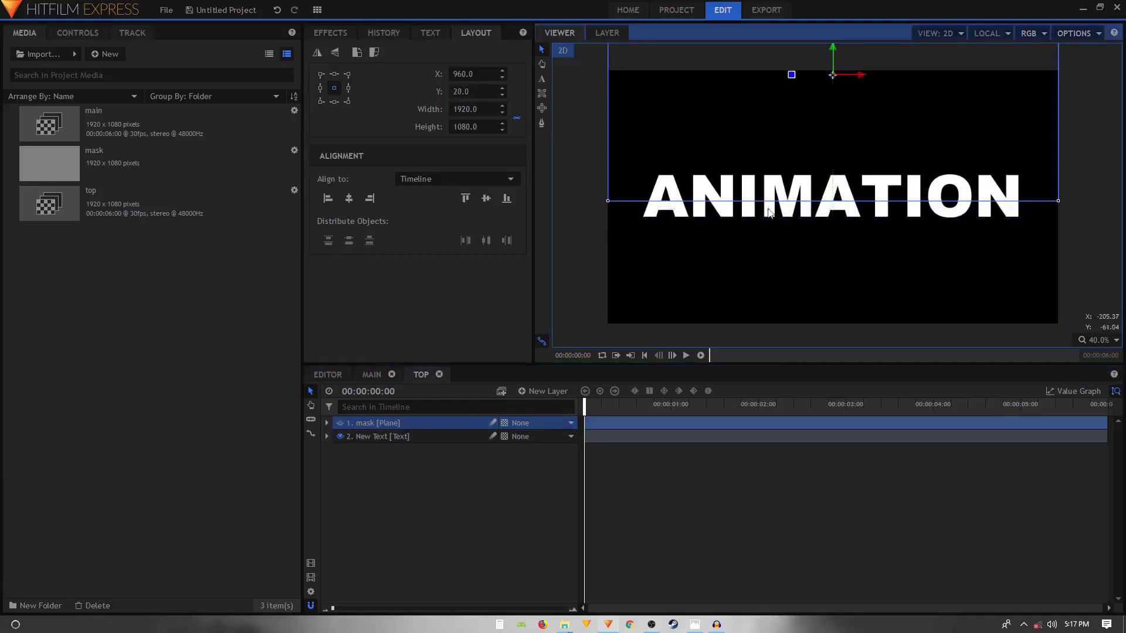
scroll(867, 234, "up", 2)
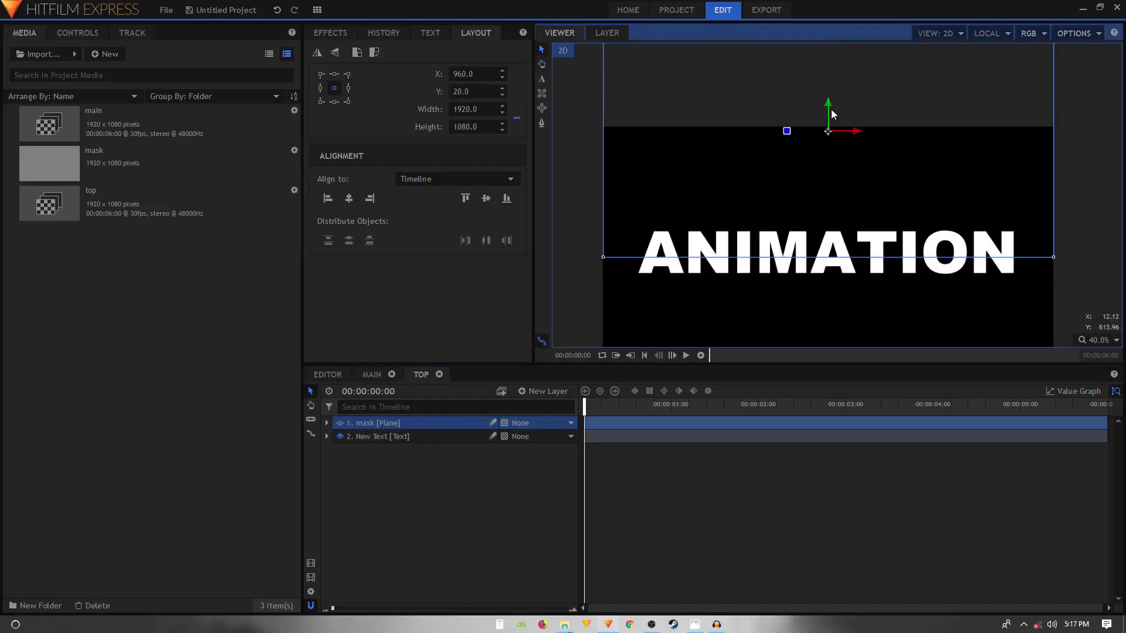
left_click_drag(831, 110, 828, 101)
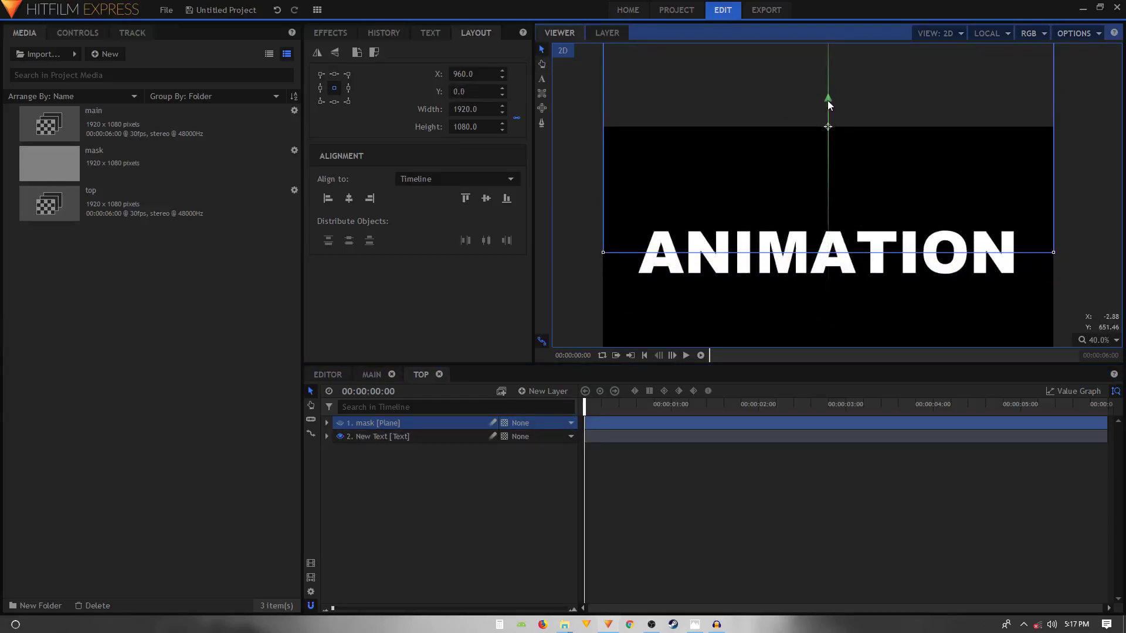
left_click(326, 423)
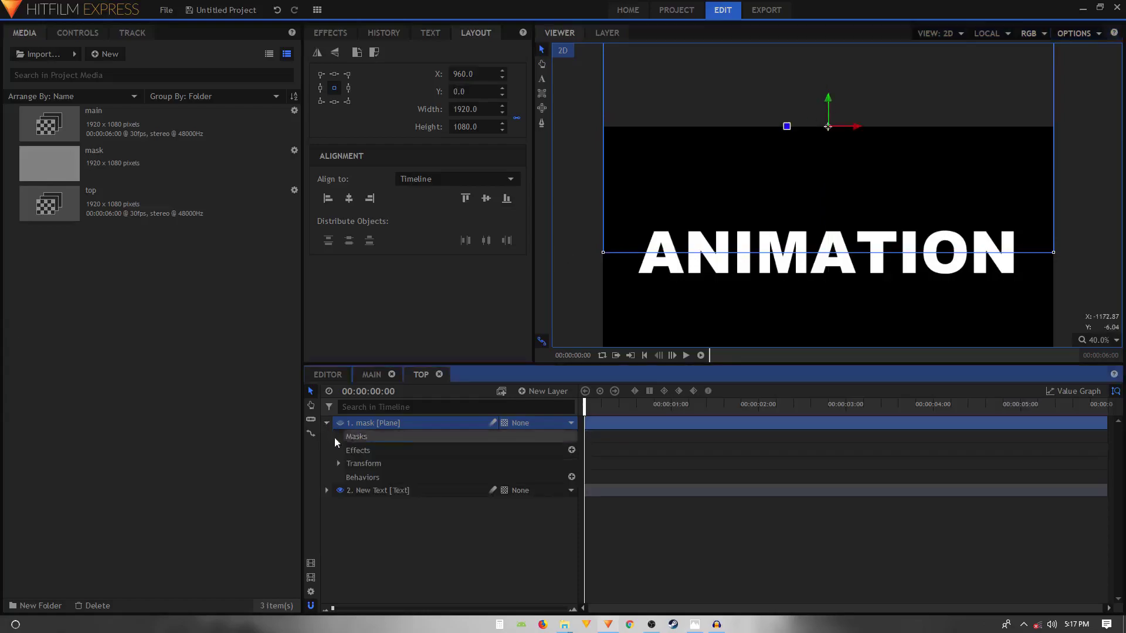
left_click(338, 463)
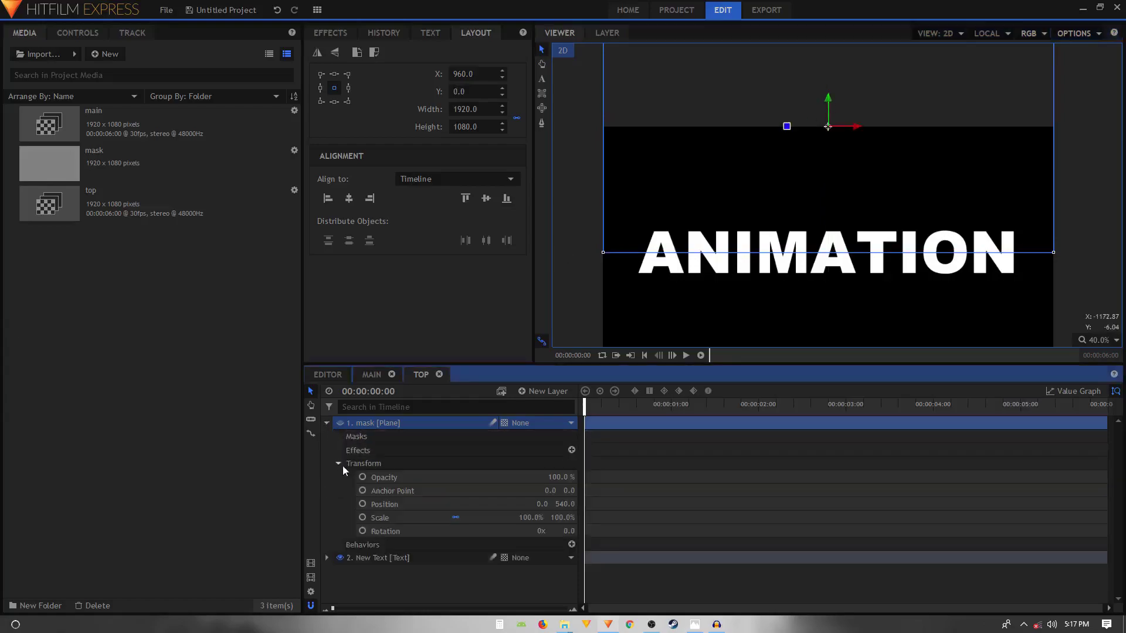
left_click(565, 507)
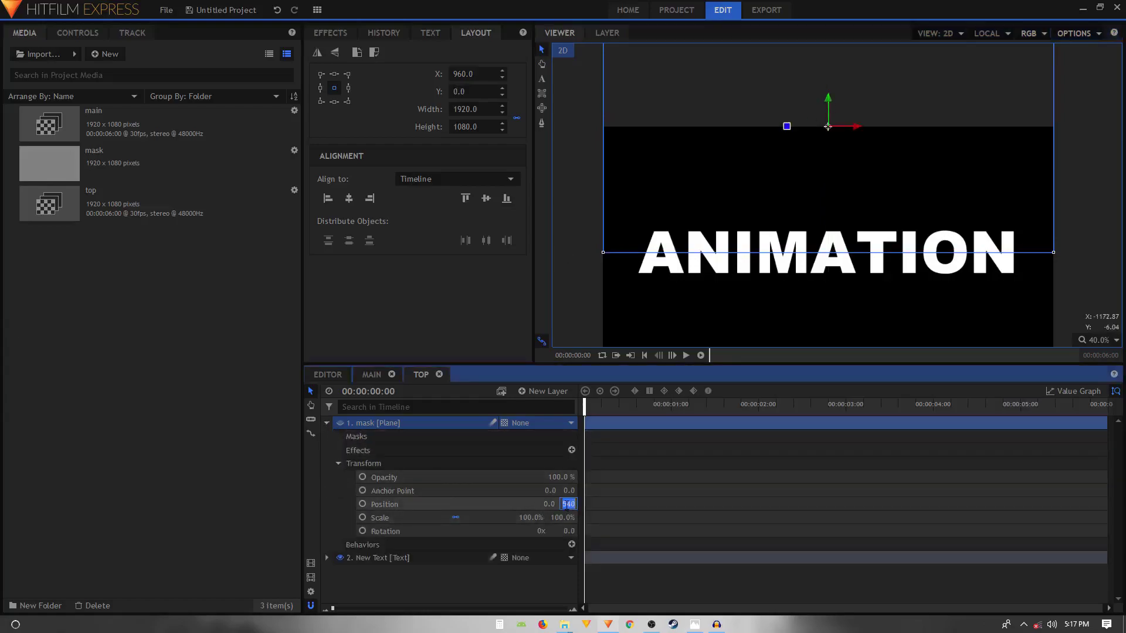
left_click(327, 423)
- Find the Set Matte effect and apply it to the New Text layer in the top composite shot
left_click(329, 33)
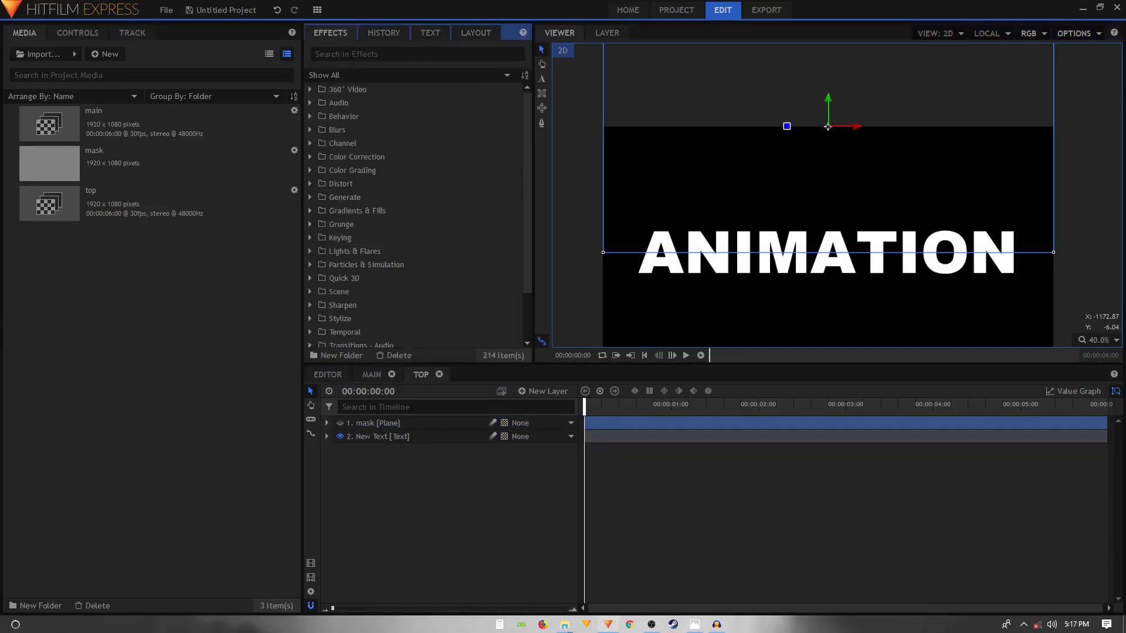
left_click(350, 54)
type("set")
left_click_drag(390, 116, 375, 436)
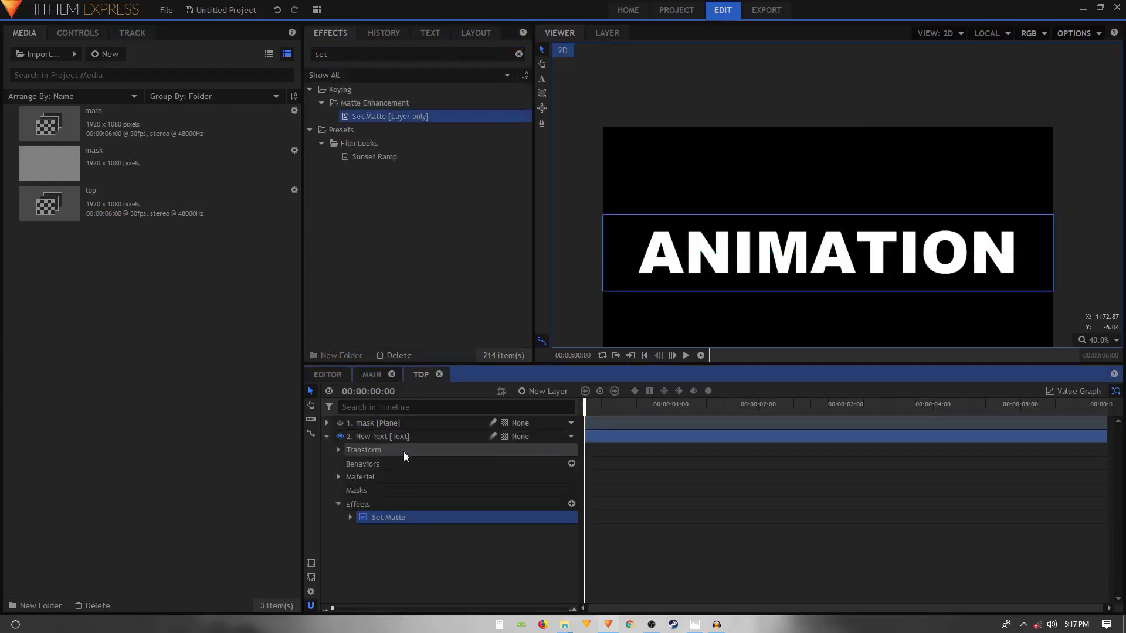
- Set the text's Set Matte source layer to mask with Subtract blending and Invert enabled
left_click(350, 517)
left_click(463, 531)
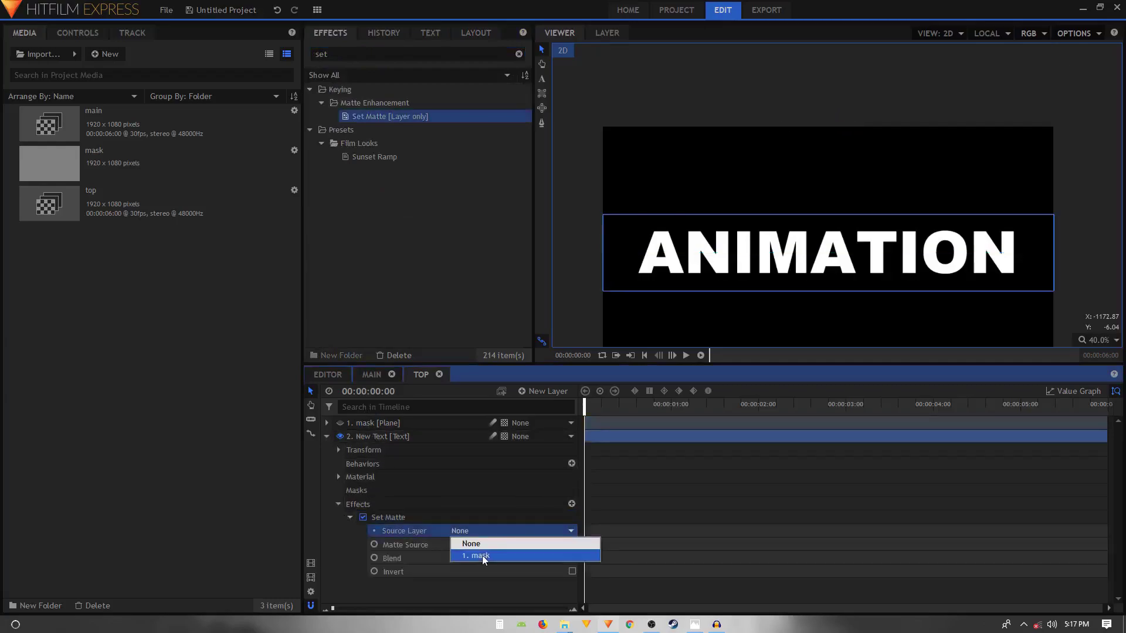
left_click(472, 554)
left_click(477, 556)
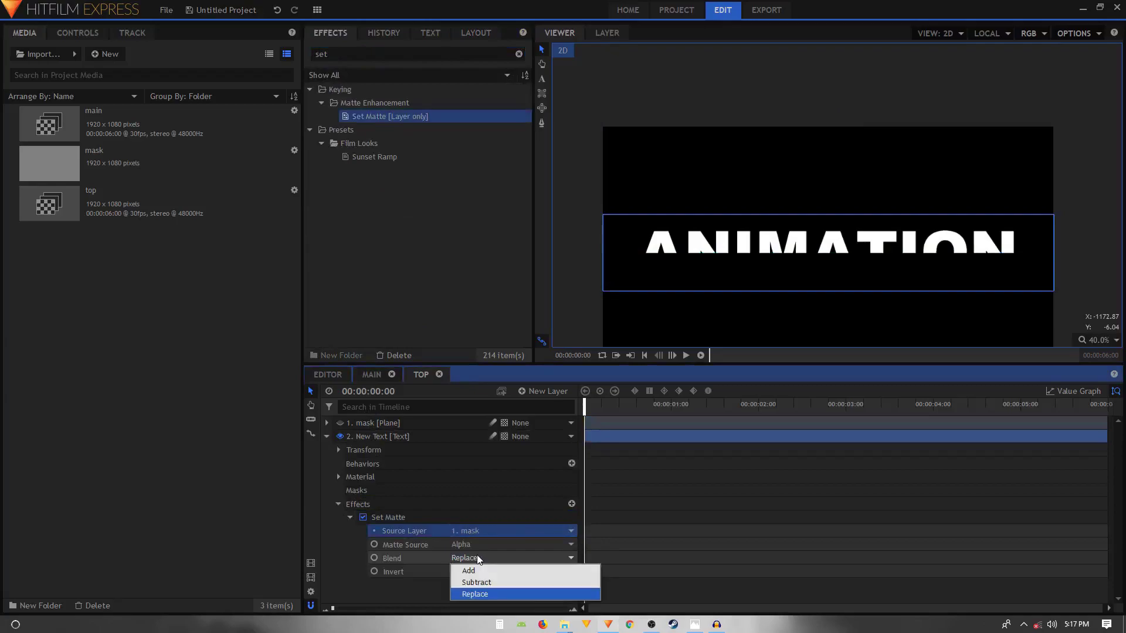
left_click(481, 580)
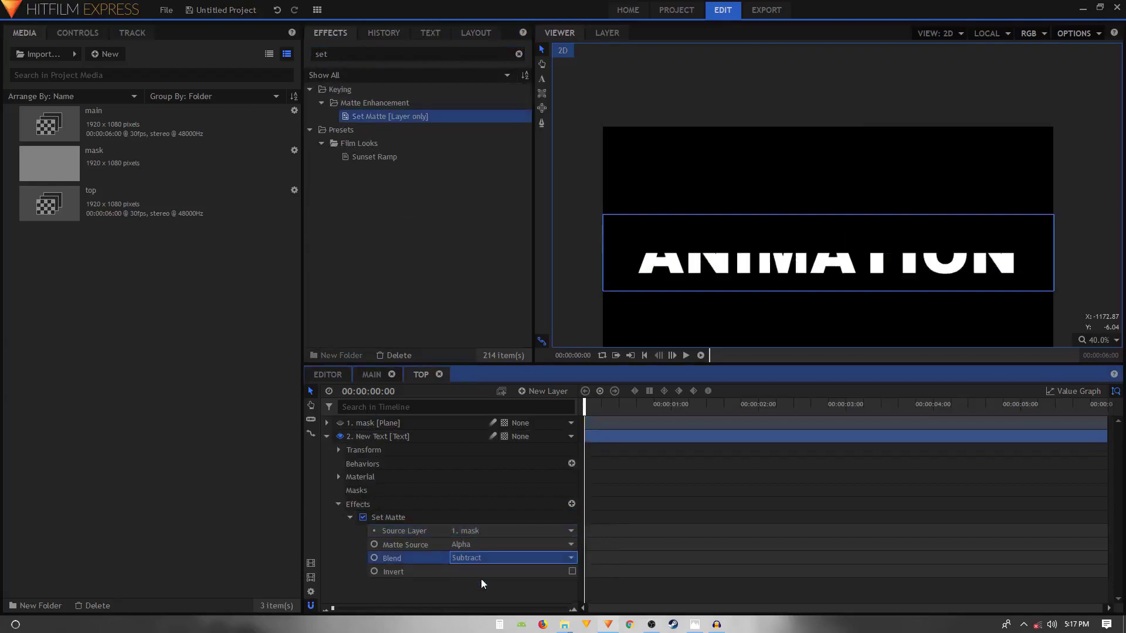
left_click(572, 572)
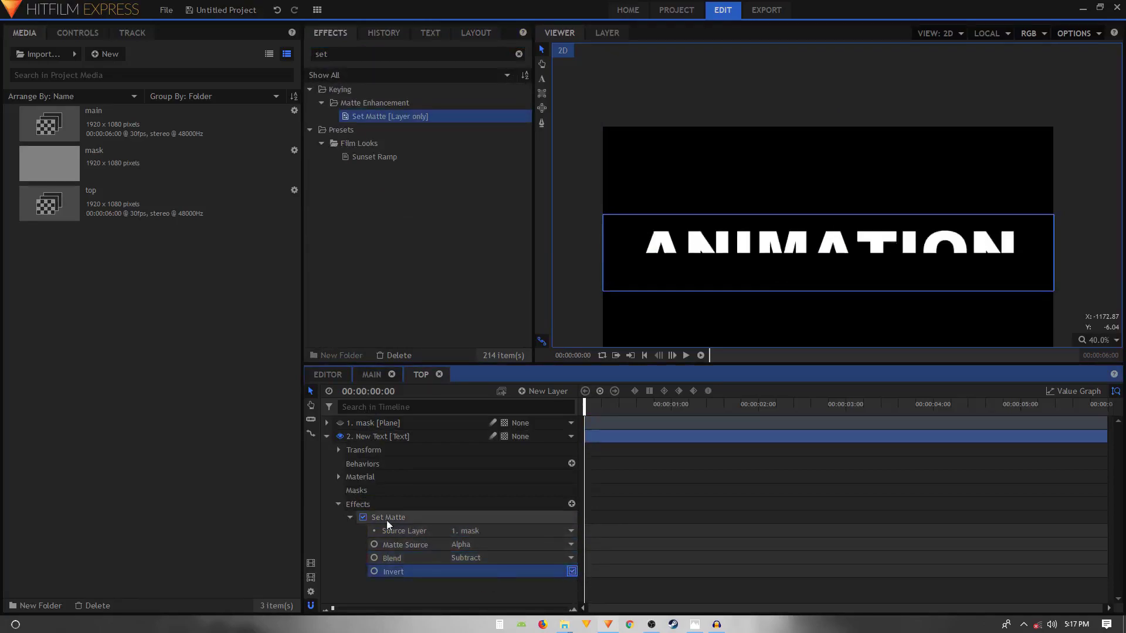
left_click(322, 437)
left_click(444, 445)
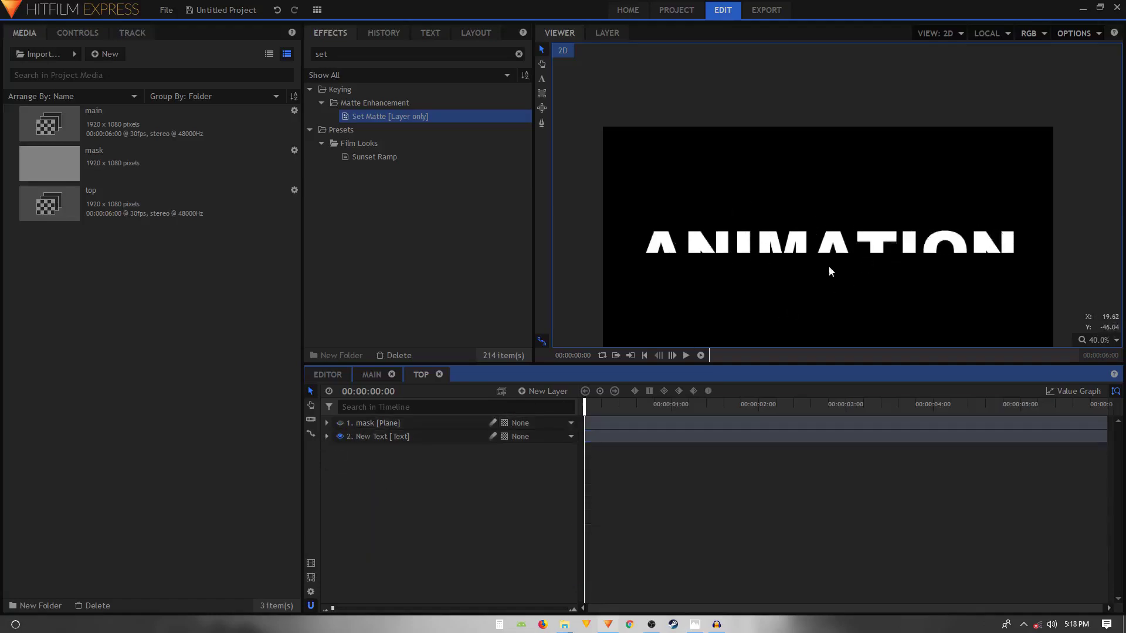
- Duplicate the top composite shot in the project media and rename the copy as bottom
left_click(94, 210)
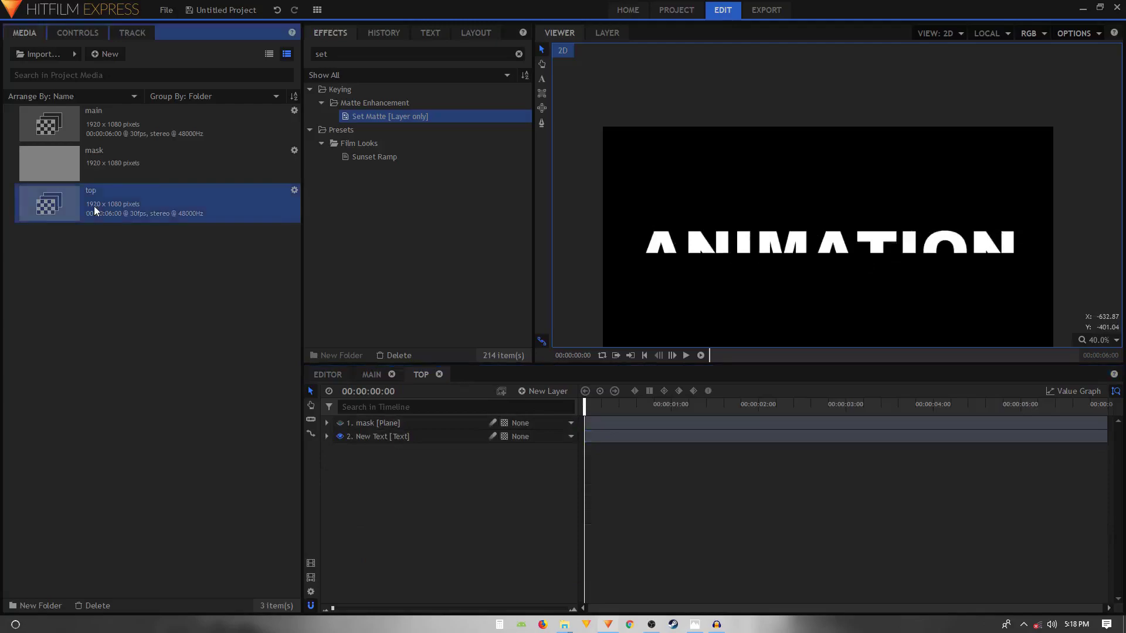
right_click(96, 210)
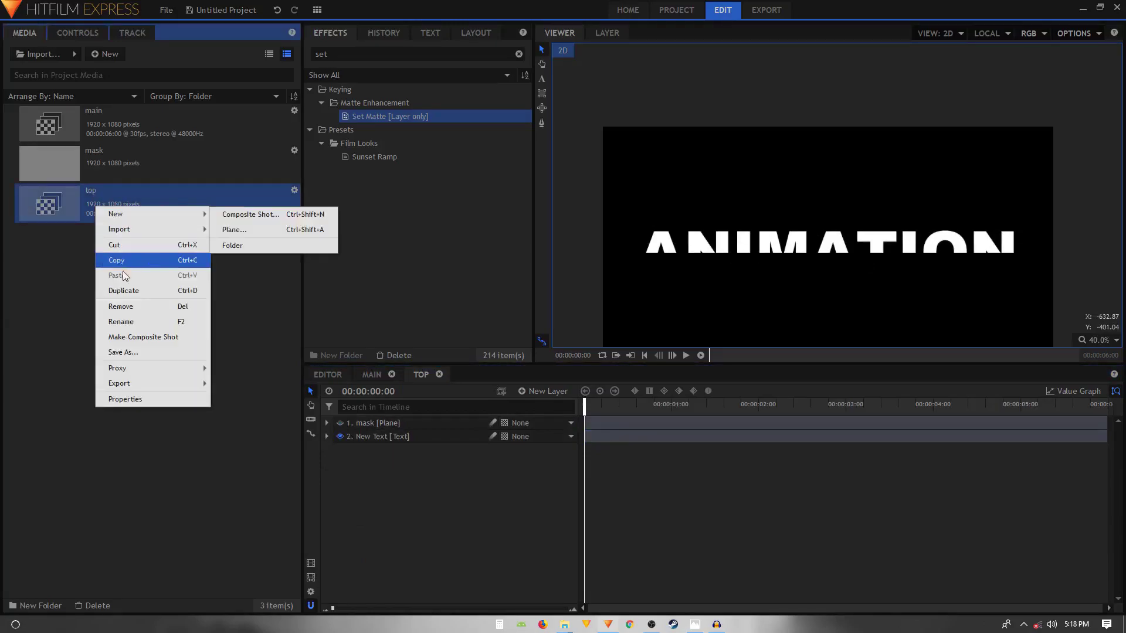
left_click(123, 291)
key("F2")
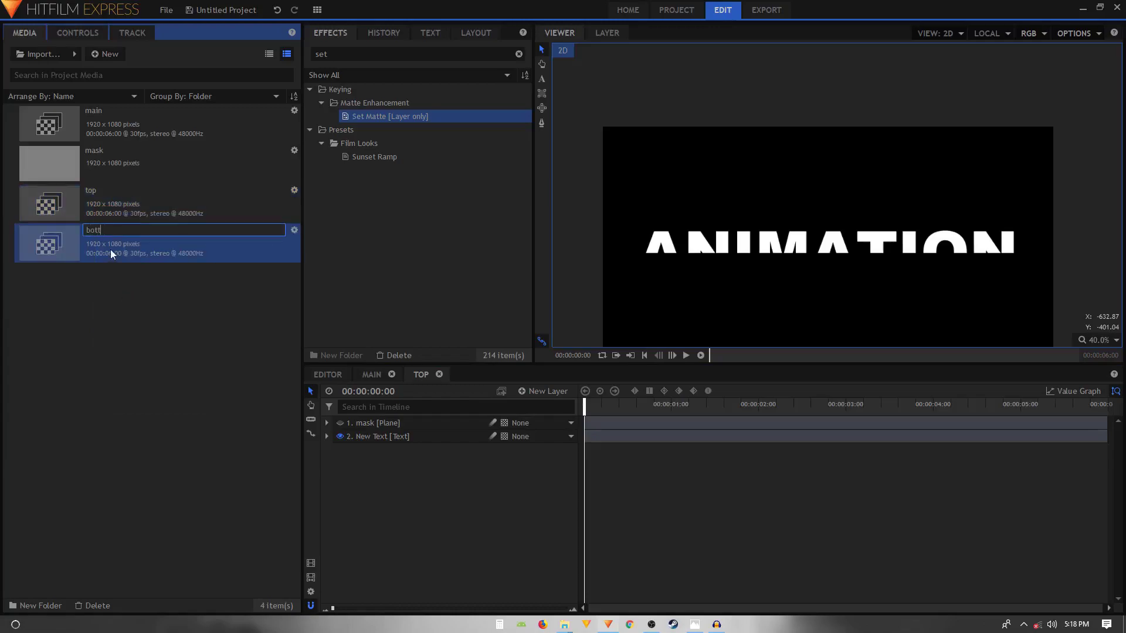
key("Return")
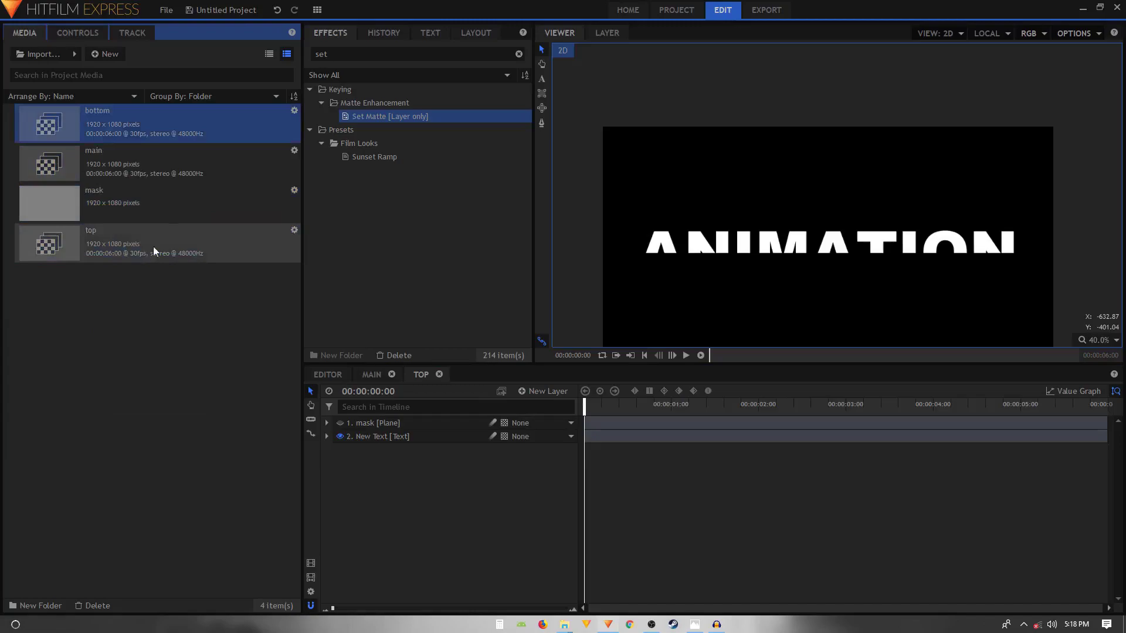
- In the bottom composite shot, disable Invert in the text layer's Set Matte effect
double_click(134, 129)
left_click(382, 423)
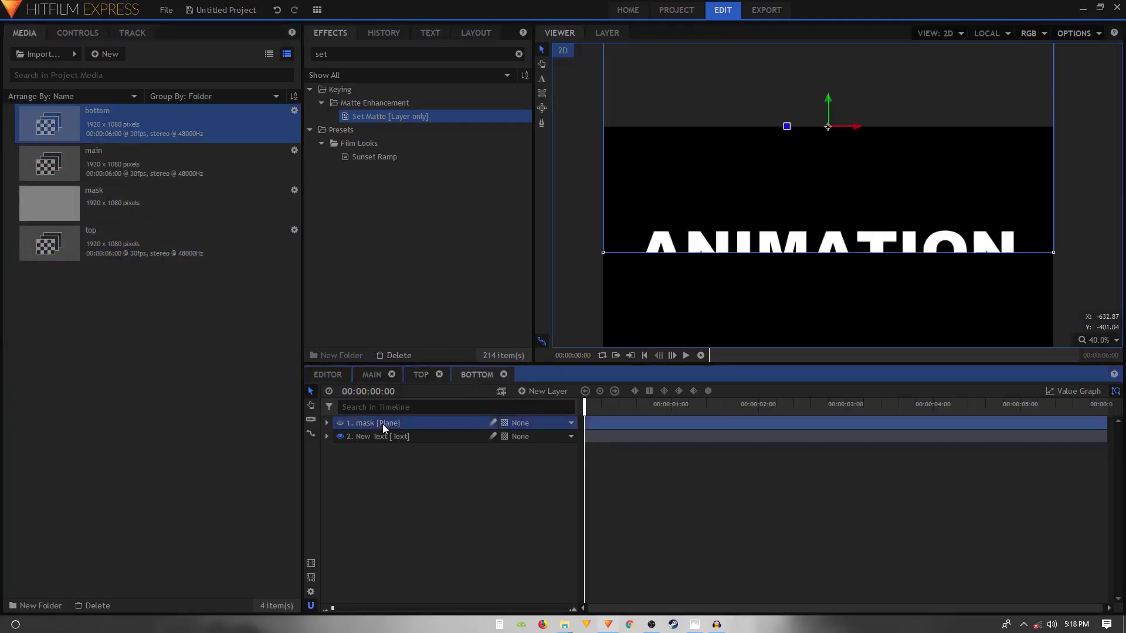
left_click(385, 436)
left_click(327, 437)
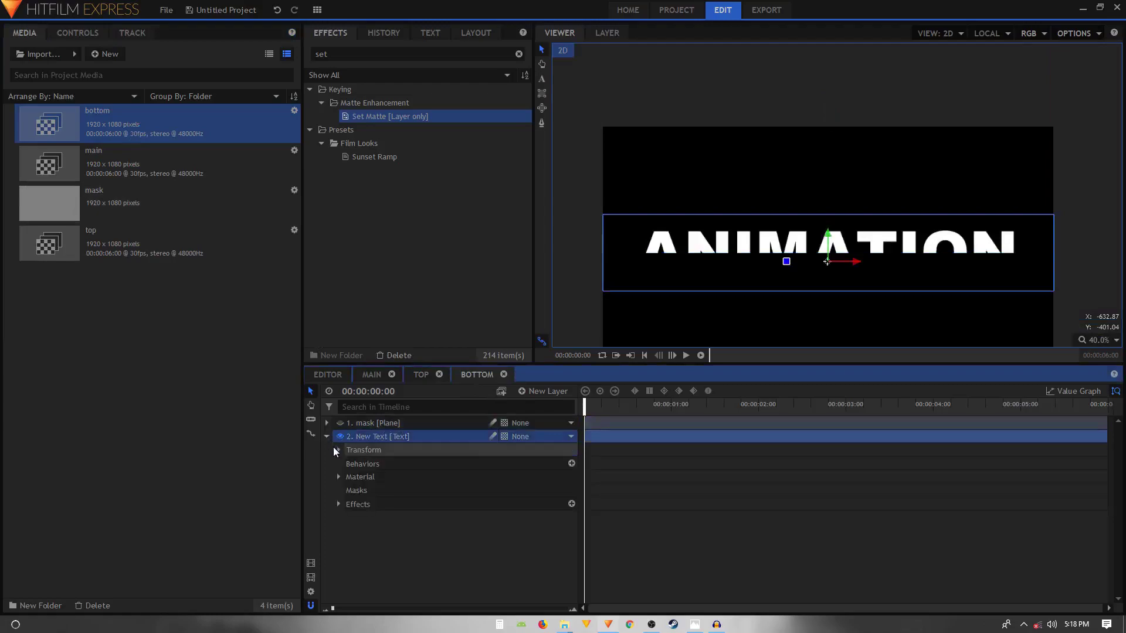
left_click(339, 504)
left_click(350, 518)
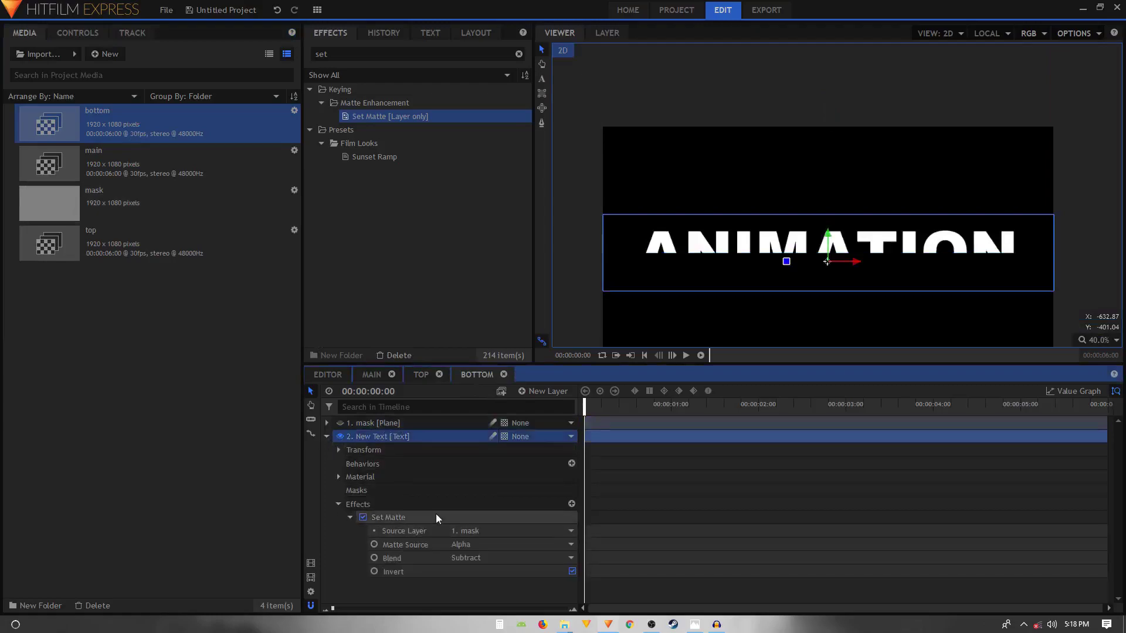
left_click(571, 572)
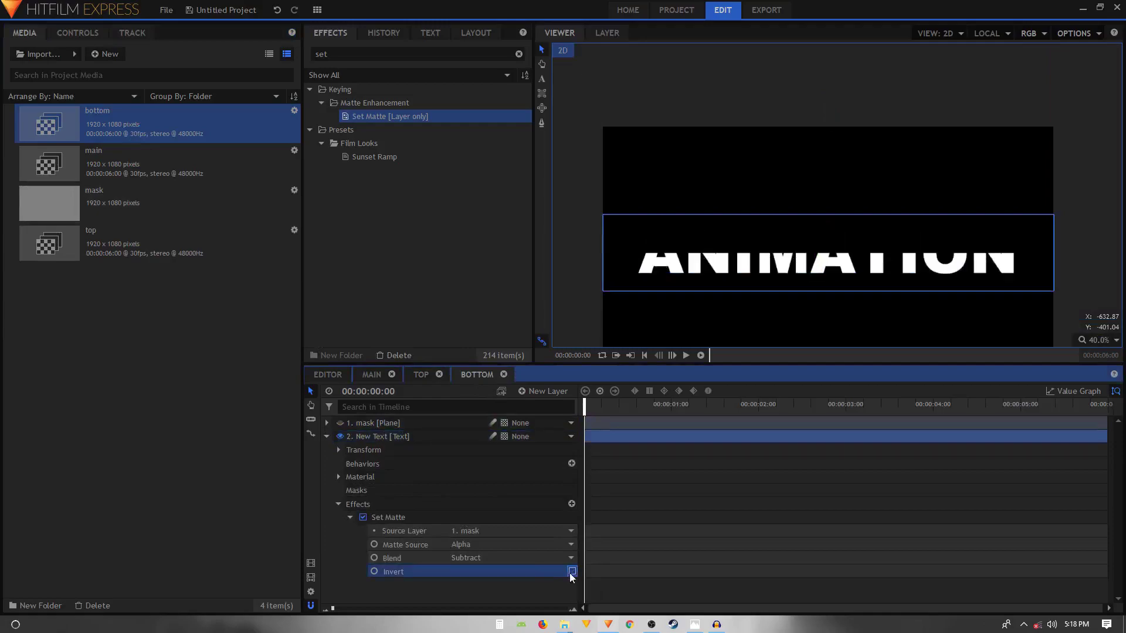
left_click(327, 436)
left_click(389, 494)
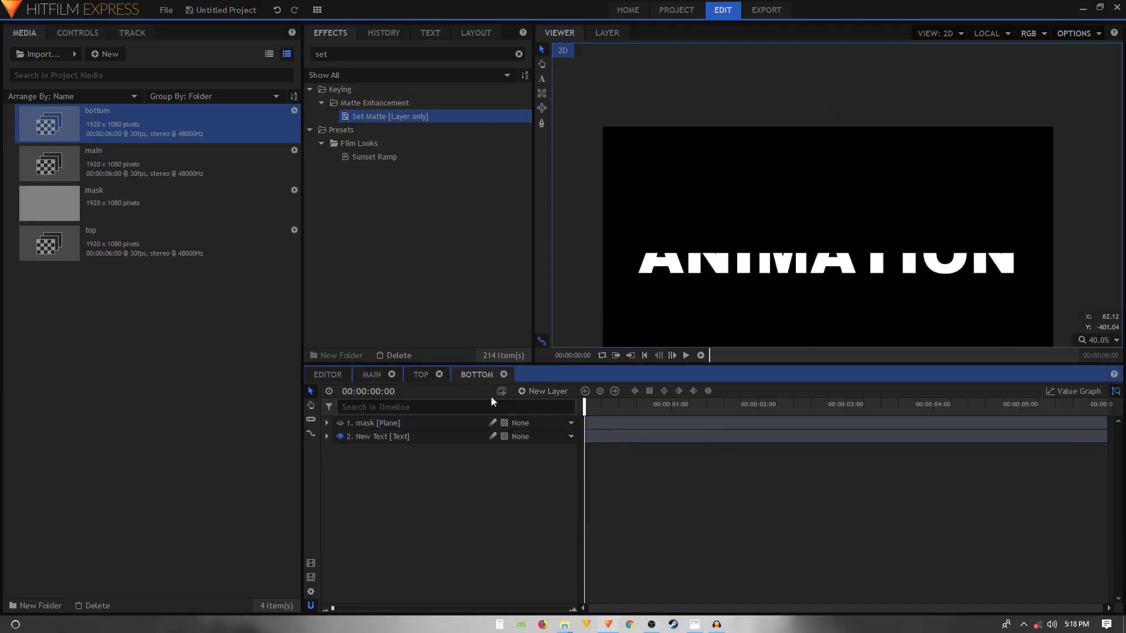
- Add the bottom composite shot to the main timeline beneath the top layer
left_click(372, 375)
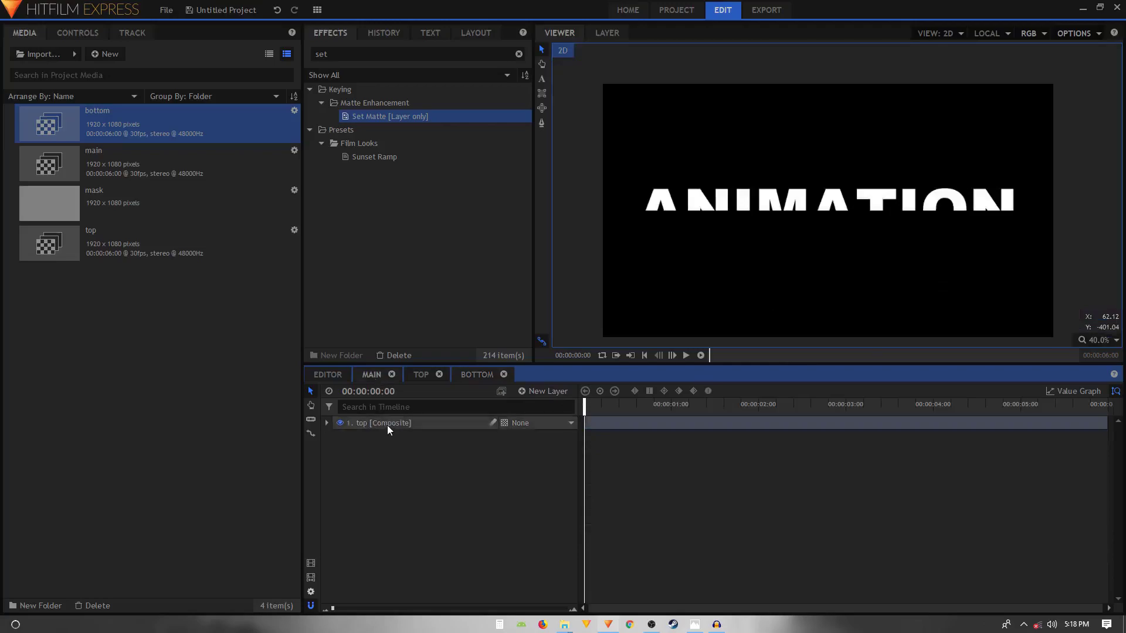
left_click(387, 424)
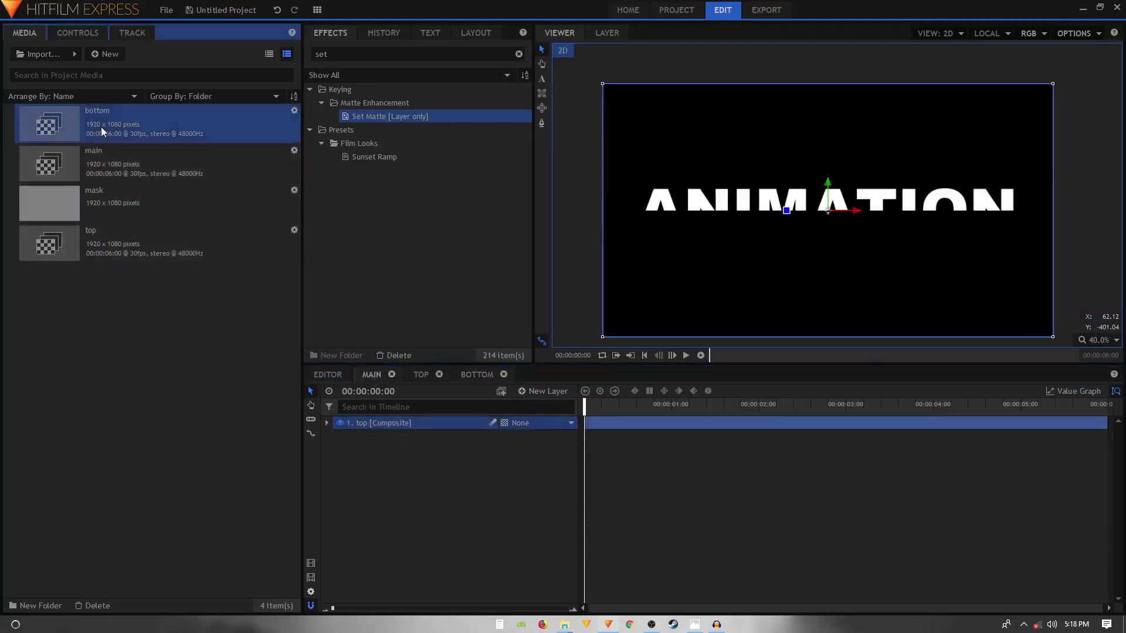
left_click_drag(100, 126, 355, 448)
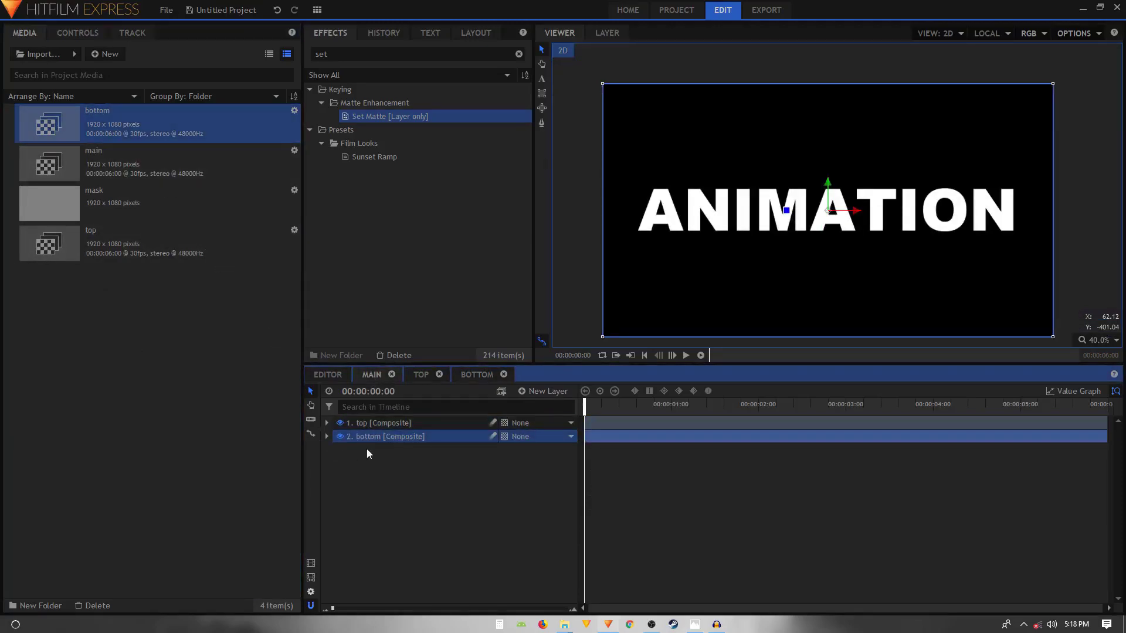
left_click(408, 492)
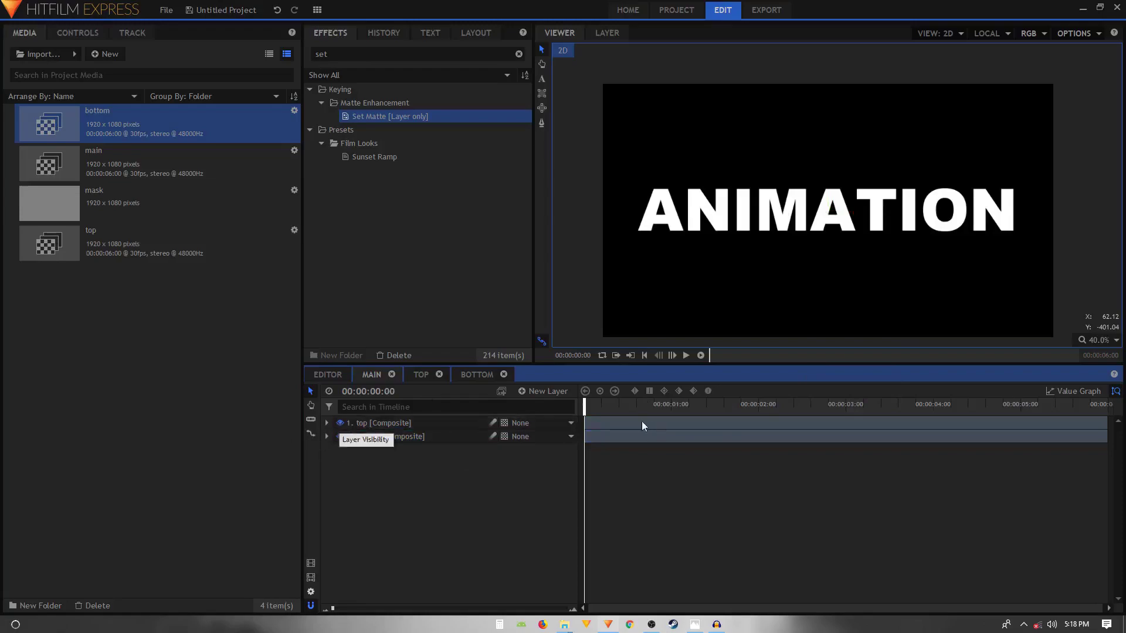
- Keyframe the top layer's position from 0, 0 at the start to 0, 60 at 00:00:01:00
left_click(327, 423)
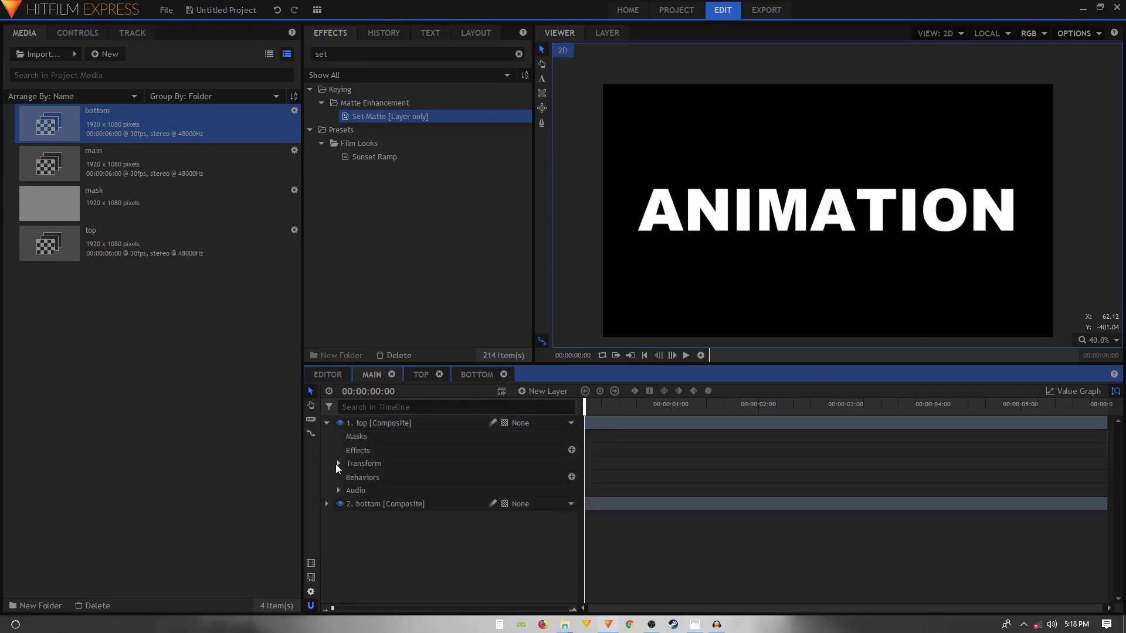
left_click(338, 463)
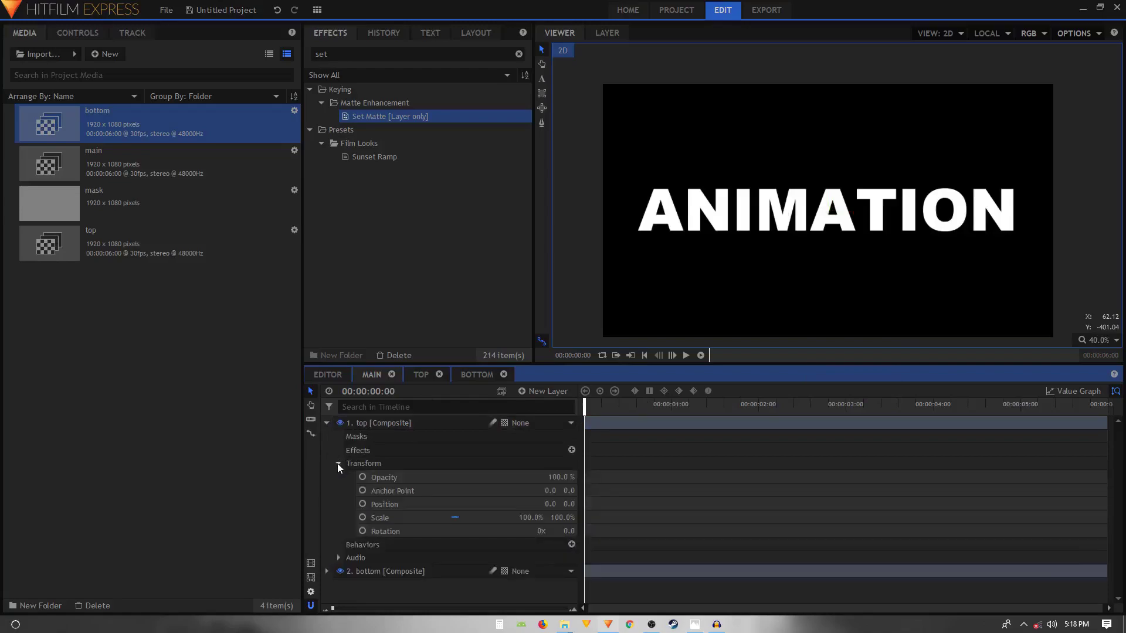
left_click(362, 504)
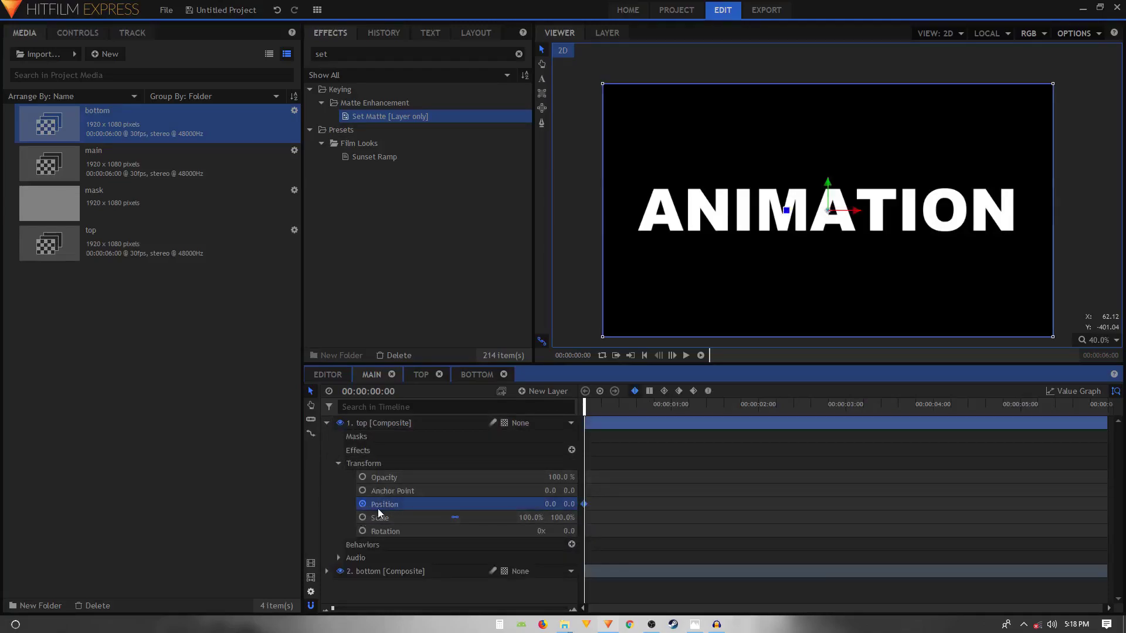
left_click(668, 405)
left_click_drag(668, 404, 671, 405)
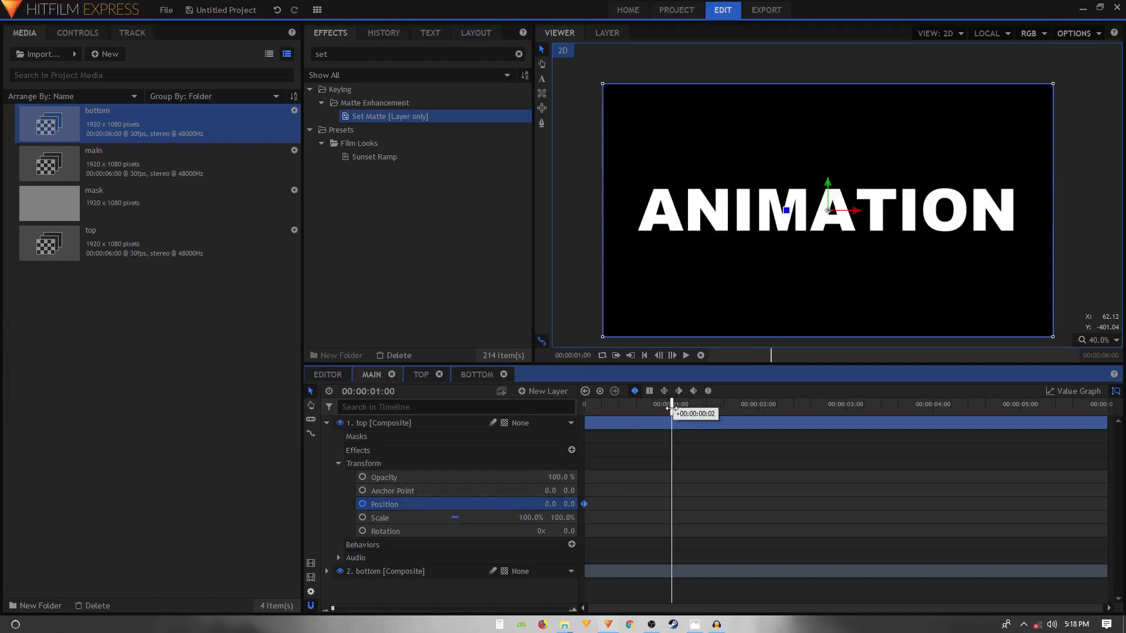
left_click_drag(567, 504, 602, 504)
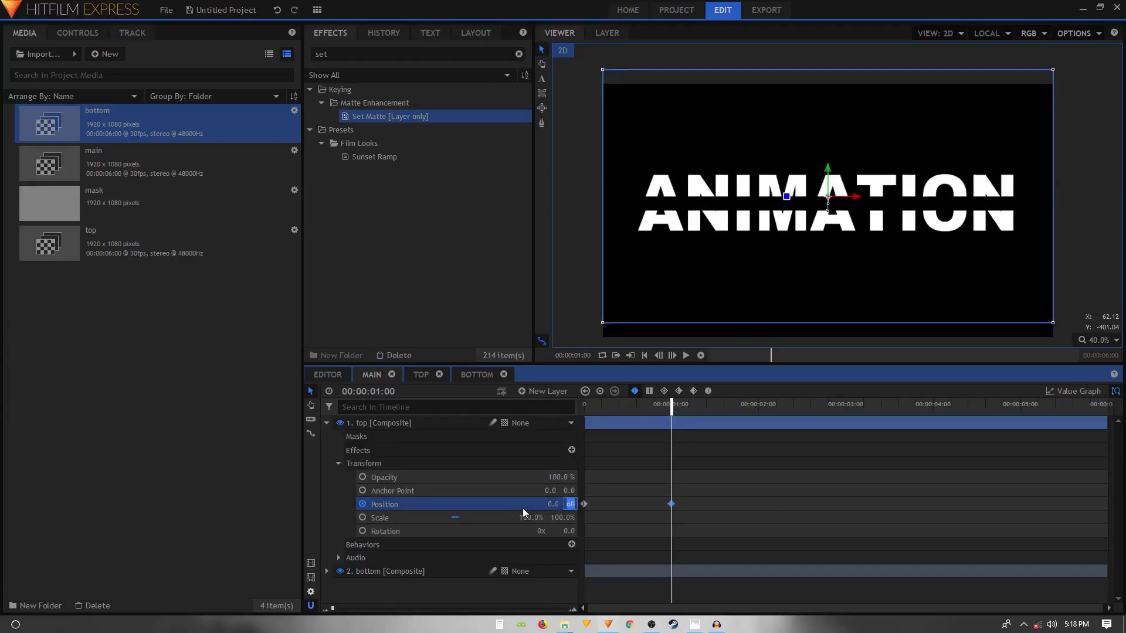
- Convert both of the top layer's position keyframes to manual Bezier and show their value graph
left_click_drag(698, 487, 582, 512)
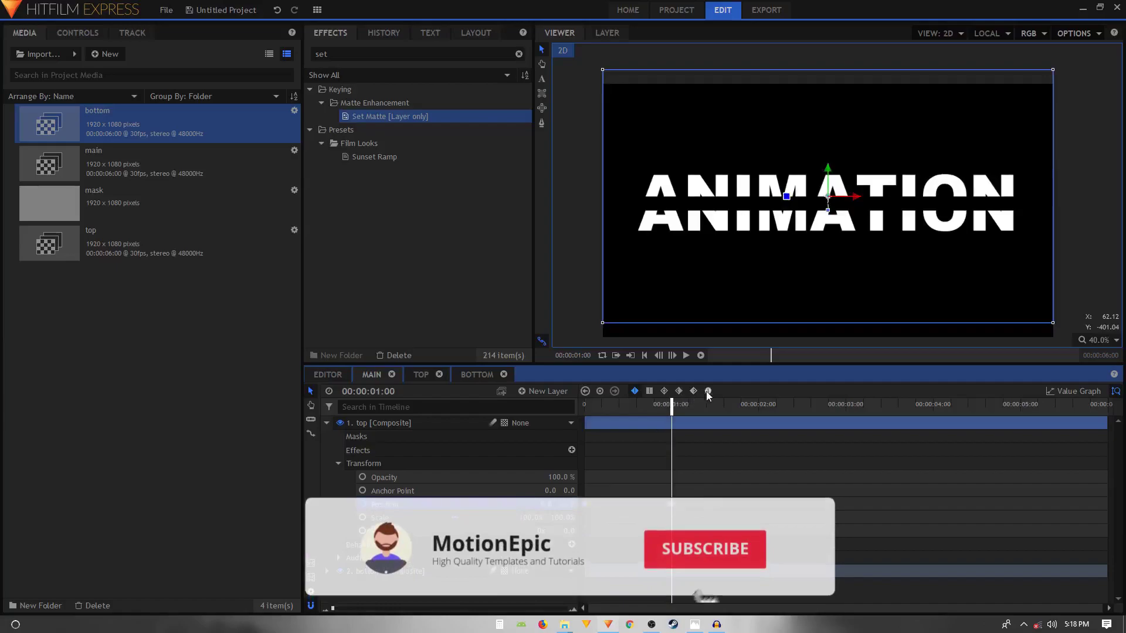
left_click(1071, 392)
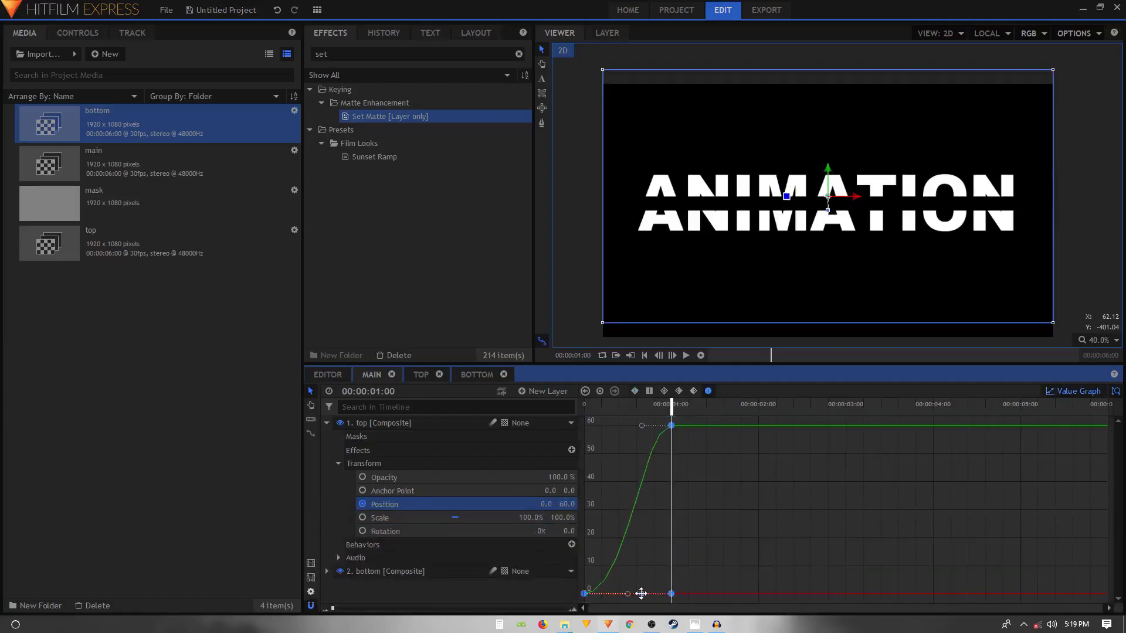
- Ease the top layer's position curve by extending the end keyframe's Bezier handle back to the first keyframe's time
left_click_drag(628, 437, 581, 439)
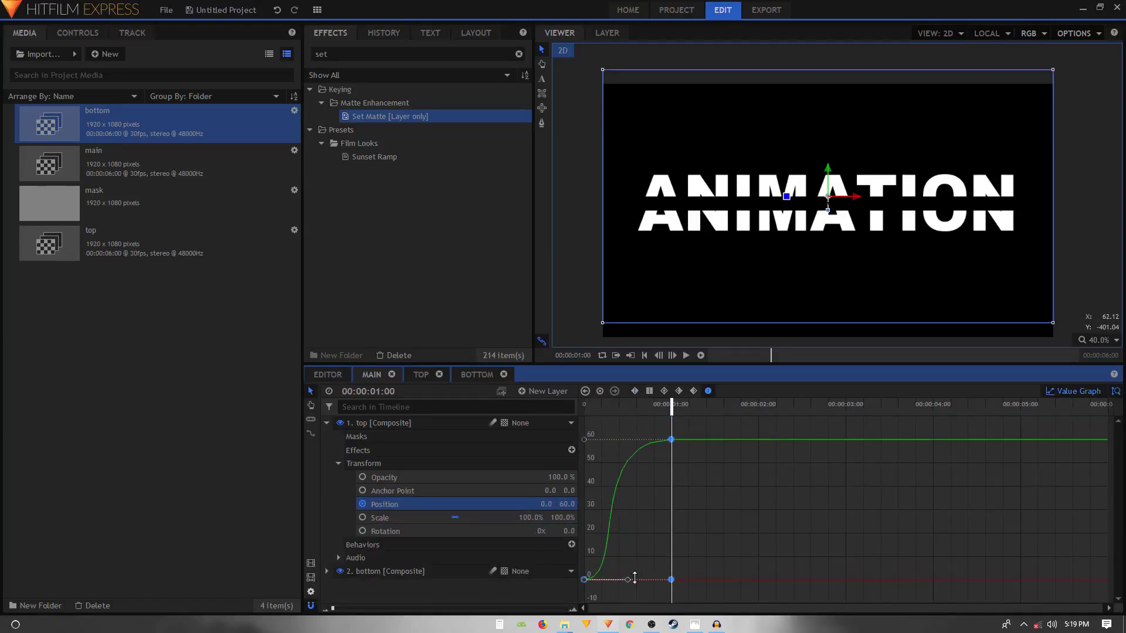
left_click(1081, 391)
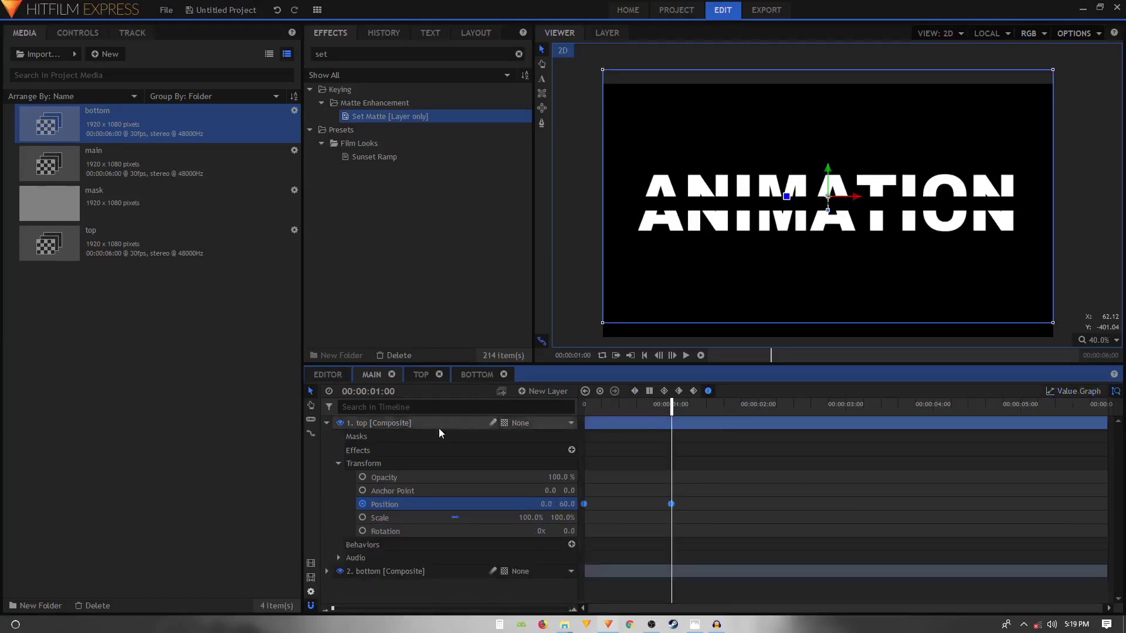
left_click(326, 423)
- Keyframe the bottom layer's position from 0, 0 at the start to 0, -60 at 00:00:01:00
left_click(371, 437)
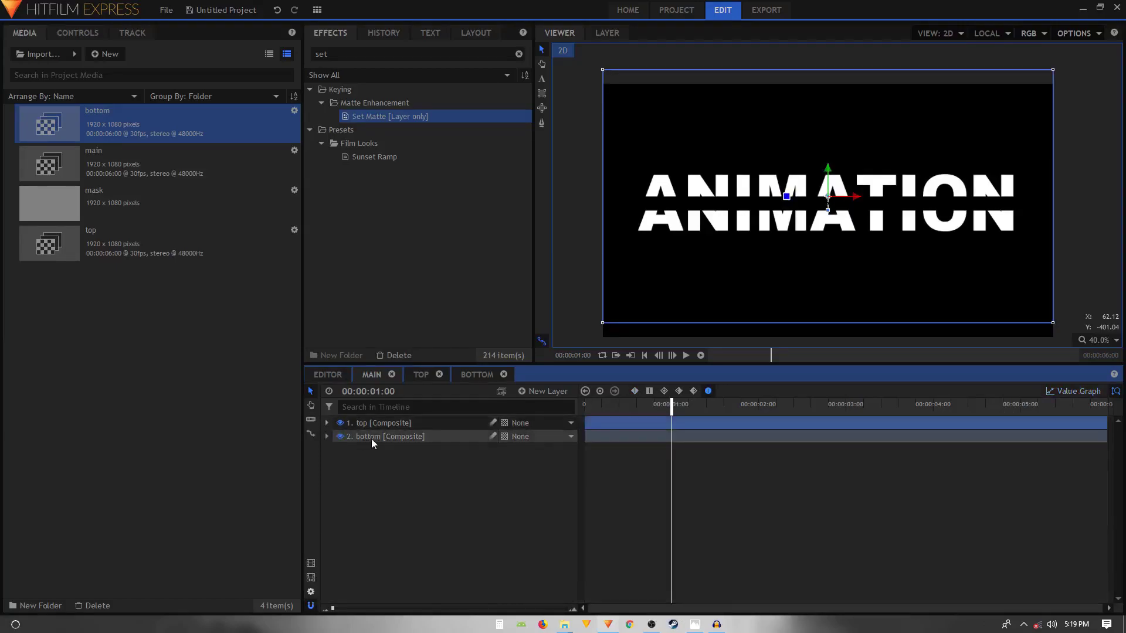
left_click(326, 437)
left_click(338, 477)
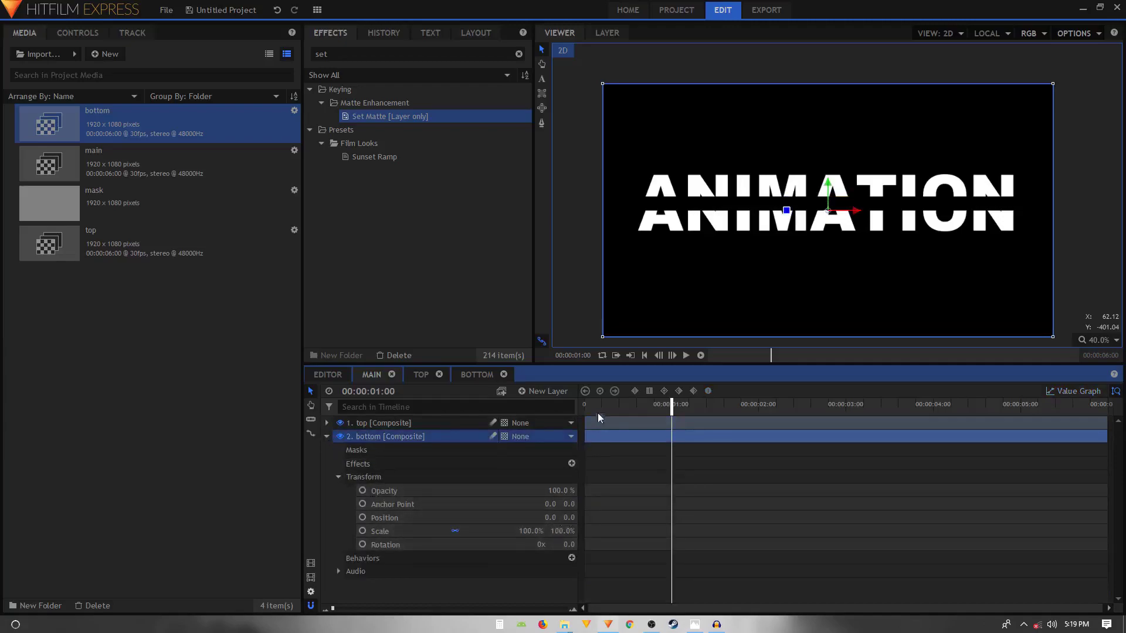
left_click_drag(596, 412, 580, 412)
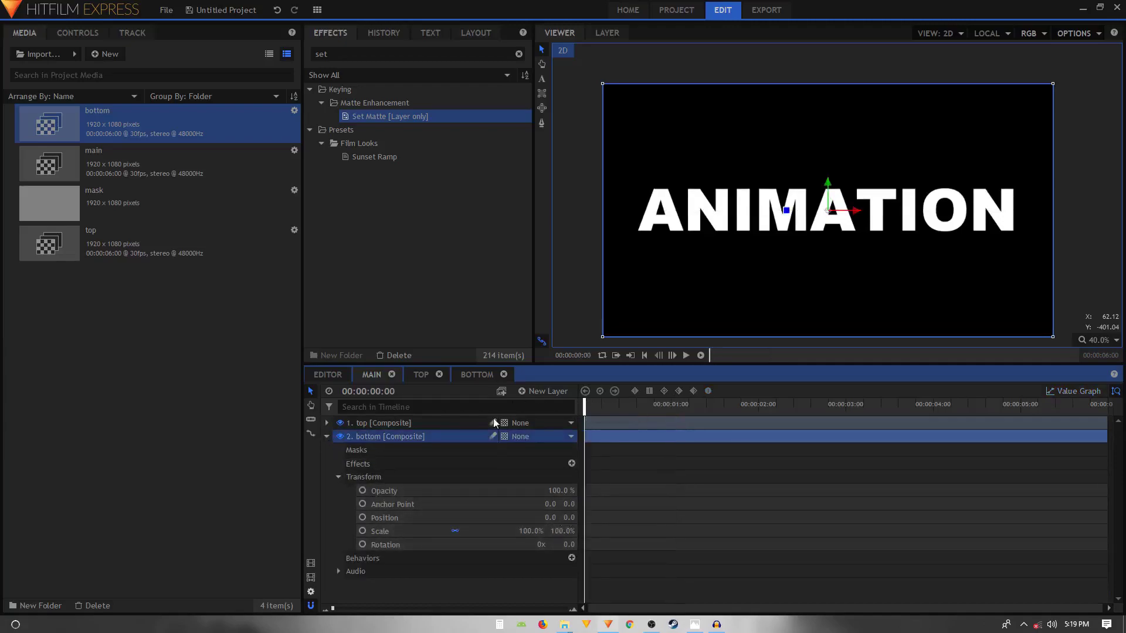
left_click(362, 517)
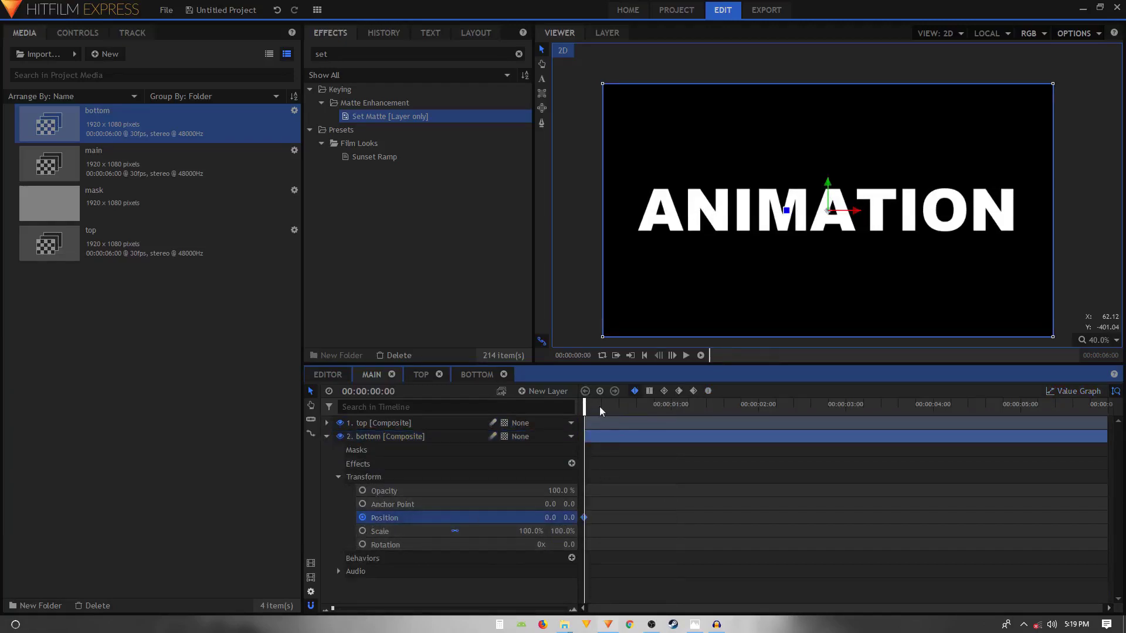
left_click_drag(658, 404, 671, 404)
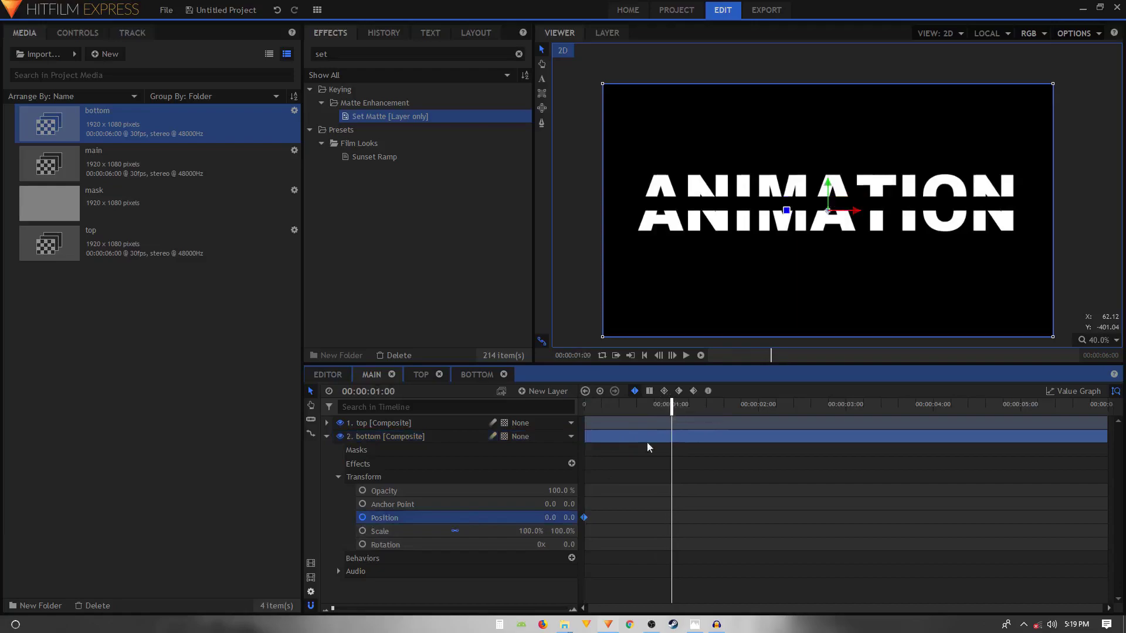
left_click(569, 517)
key("Return")
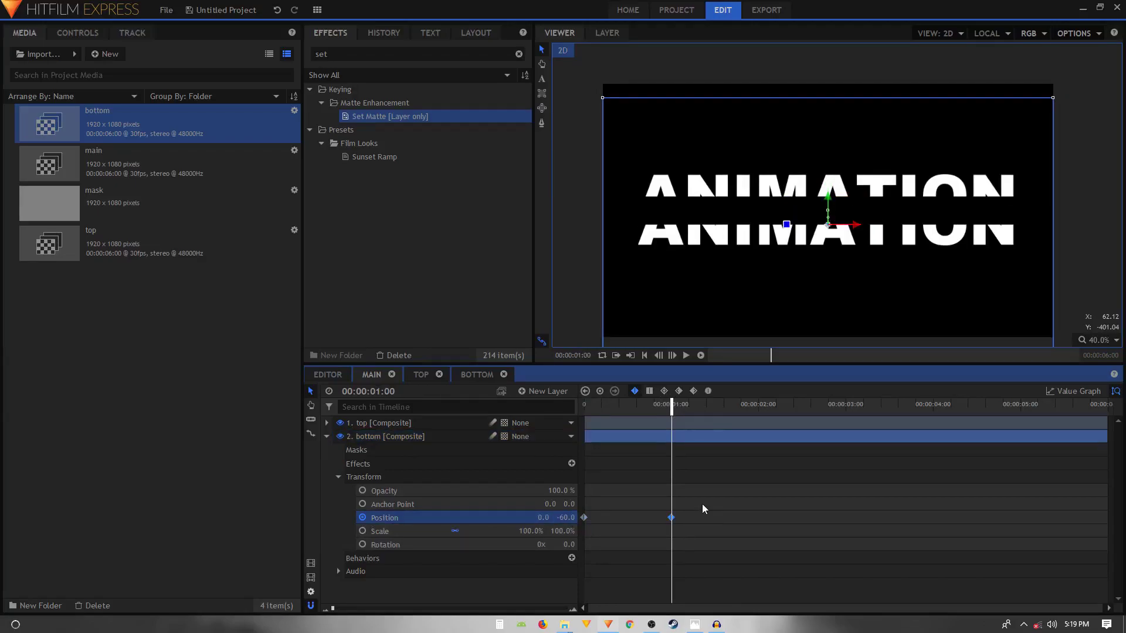
- Convert the bottom layer's position keyframes to manual Bezier and extend the end keyframe's handle back to the first keyframe's time
left_click_drag(701, 504, 578, 523)
left_click(1073, 390)
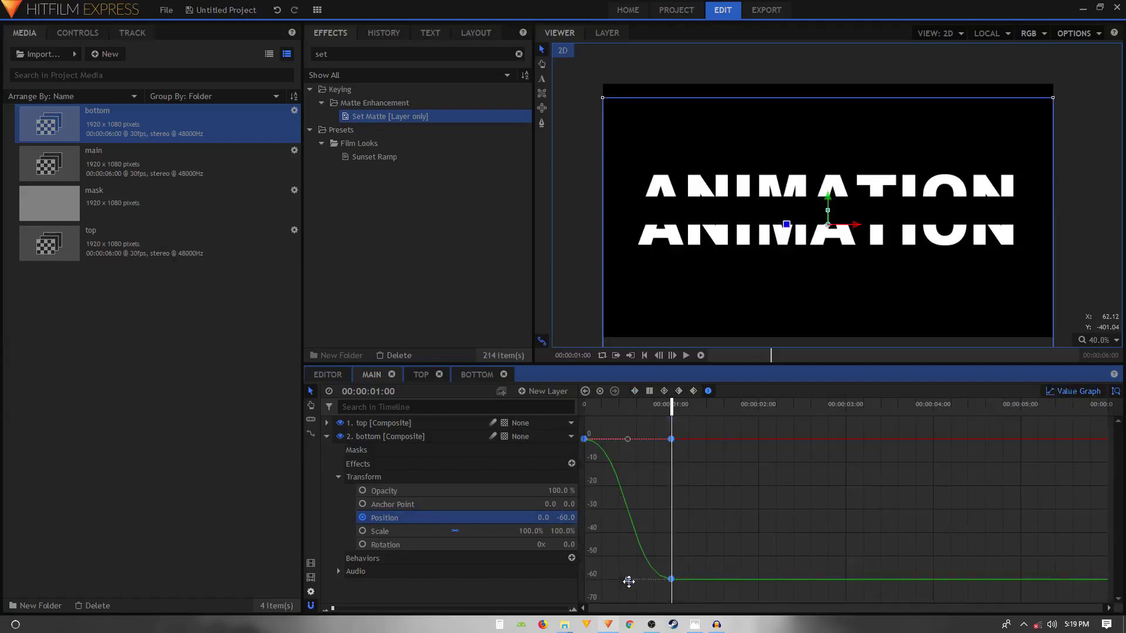
left_click_drag(628, 580, 584, 579)
left_click(1055, 392)
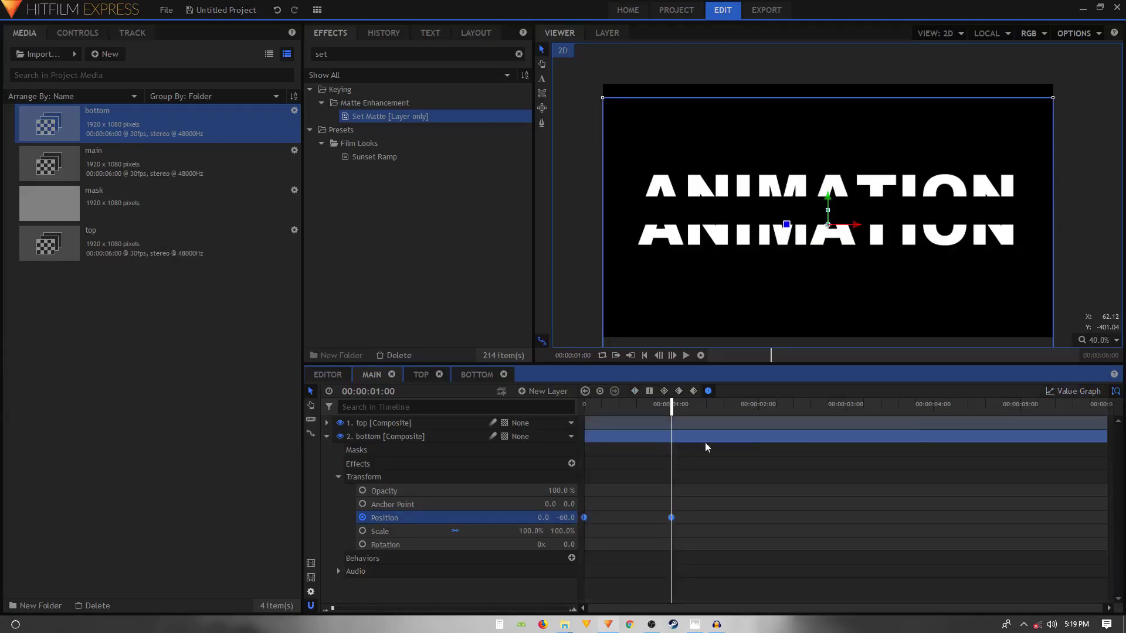
left_click(326, 436)
left_click(339, 484)
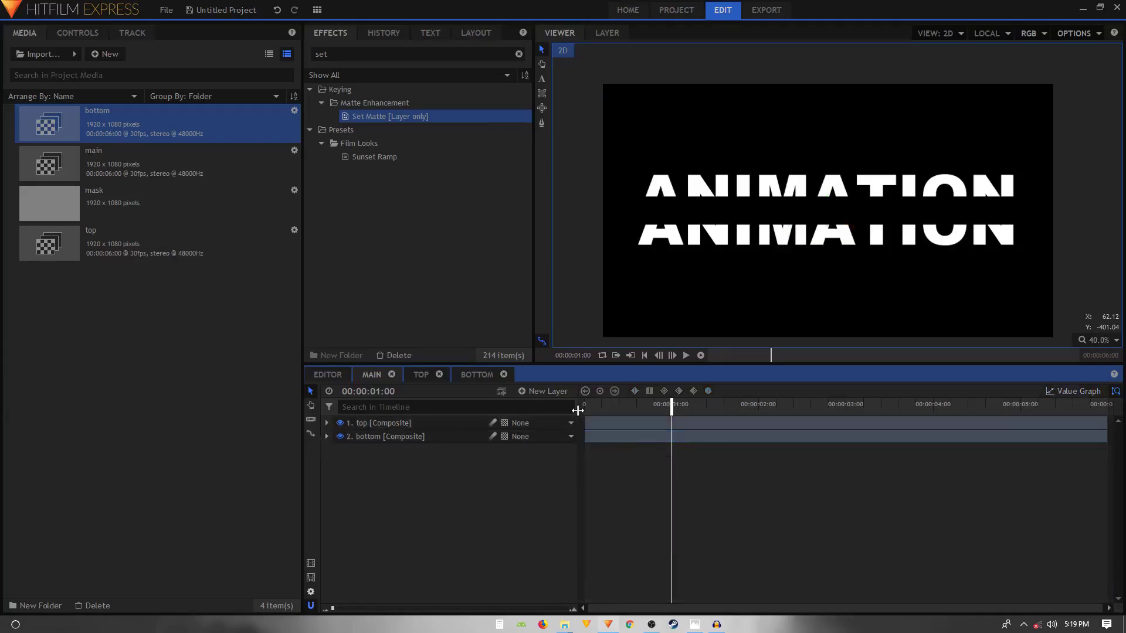
- Play the split-title animation from the start to check the motion of both halves
key("Home")
key("space")
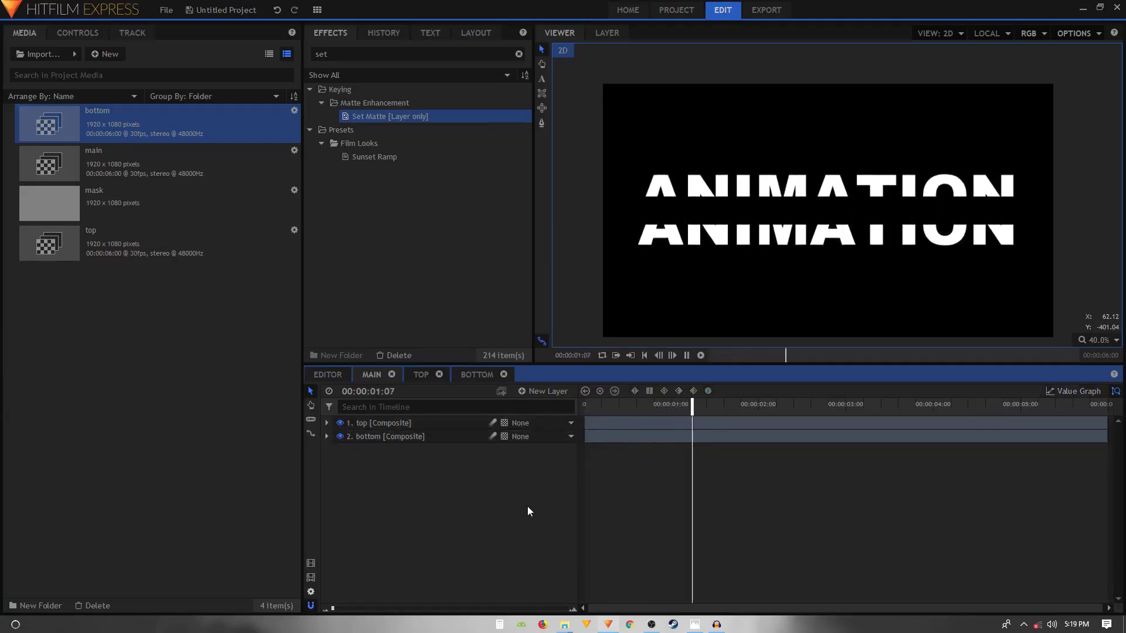
key("space")
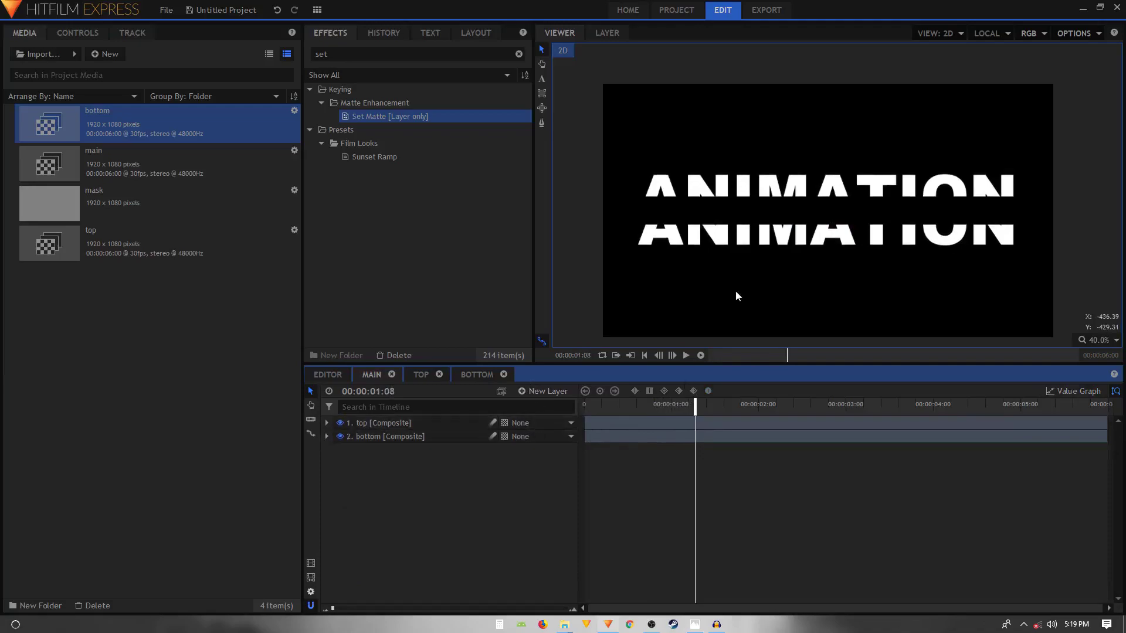
- Create a text box filling the gap between the two title halves and enter MINIMAL DESIGN
left_click(542, 391)
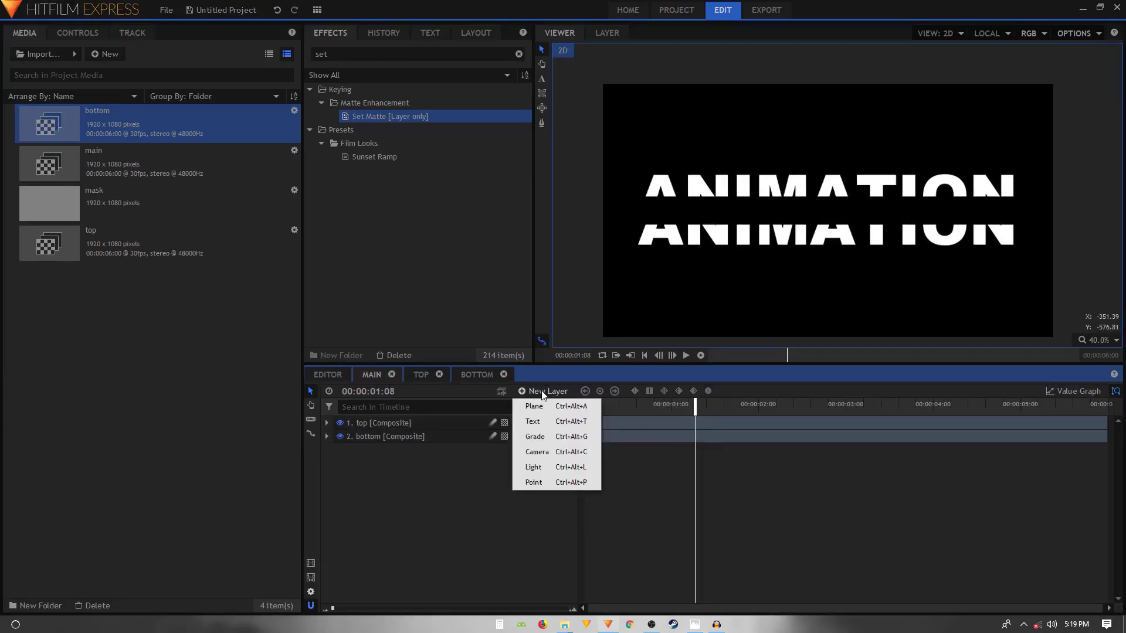
left_click(500, 318)
left_click(541, 78)
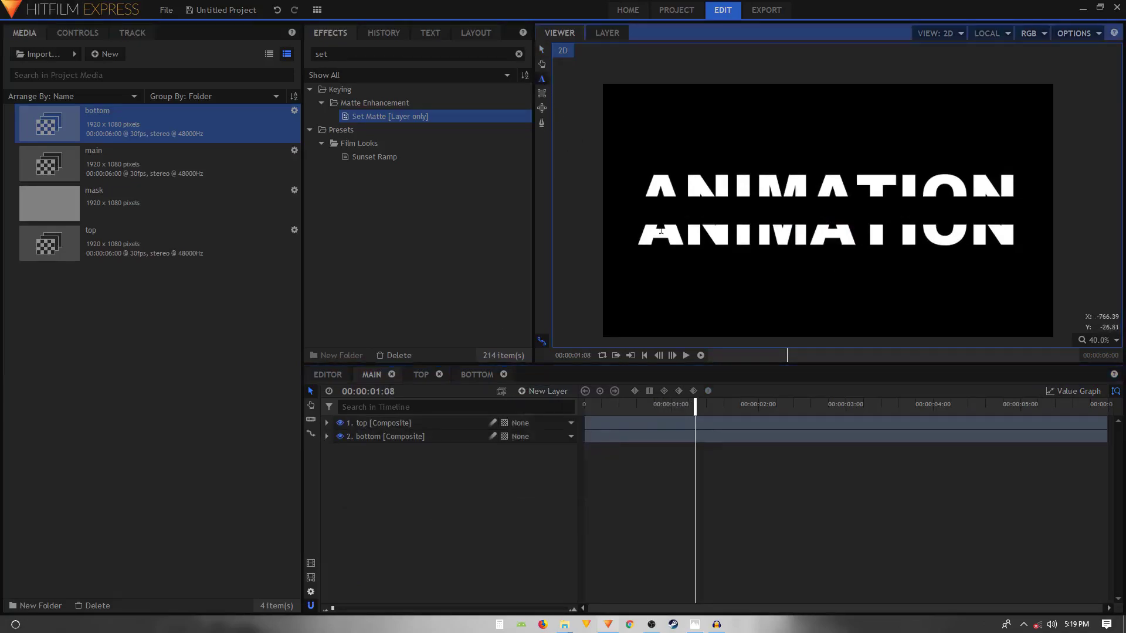
left_click_drag(644, 195, 1014, 224)
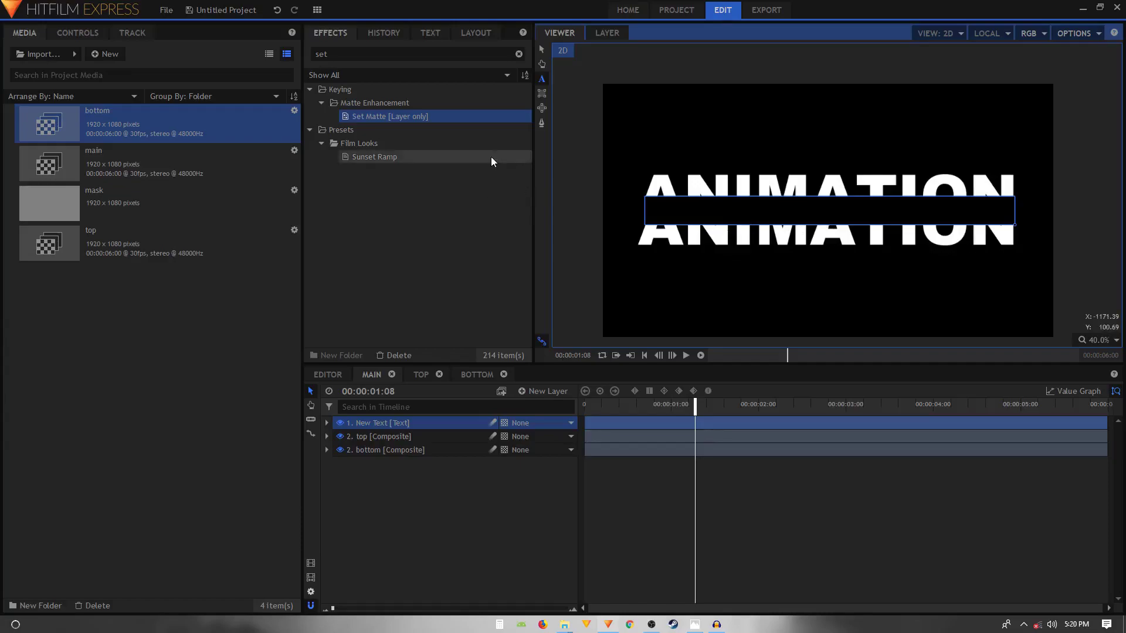
left_click(425, 33)
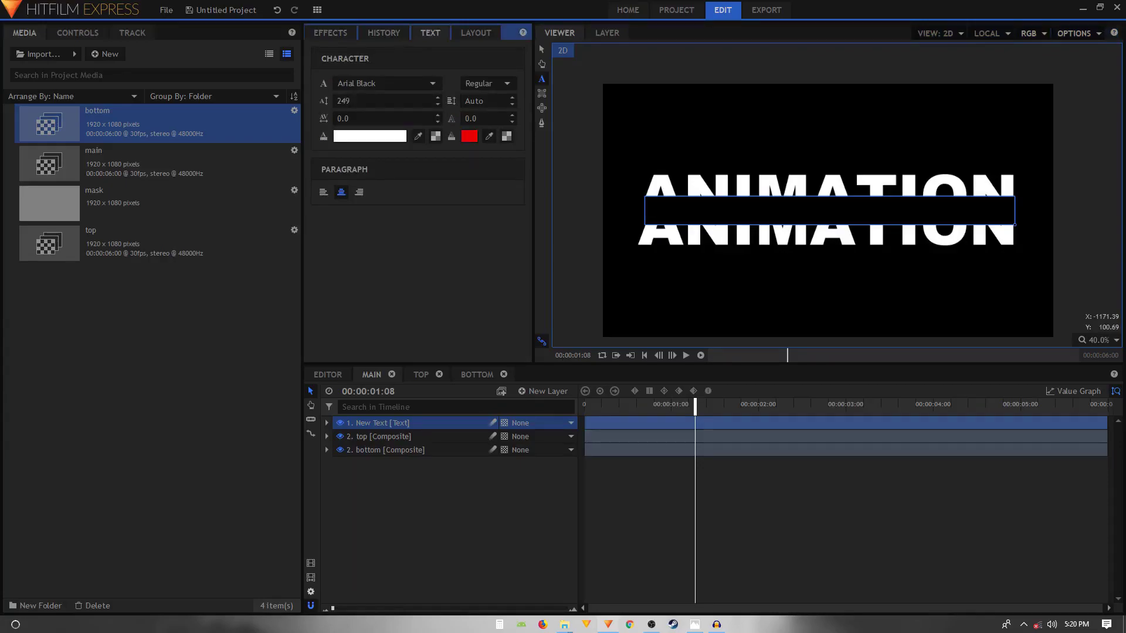
type("MINIMAL DESIGN")
- Format the MINIMAL DESIGN text in Arial at size 95 with a letter spacing of 53
key("ctrl+a")
scroll(384, 100, "down", 8)
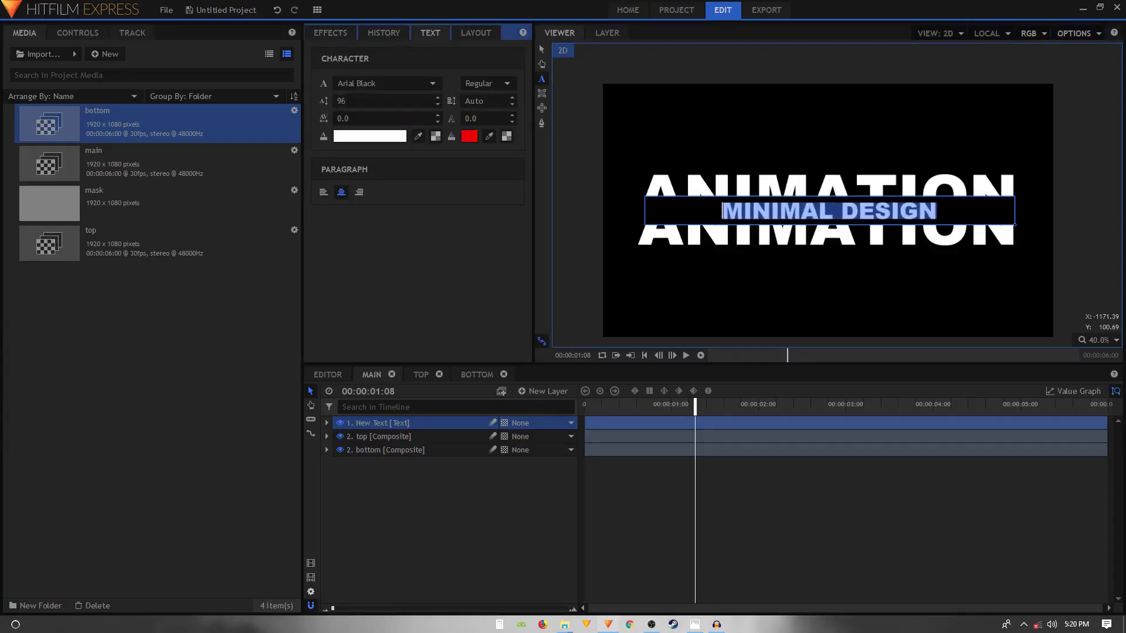
scroll(383, 101, "up", 1)
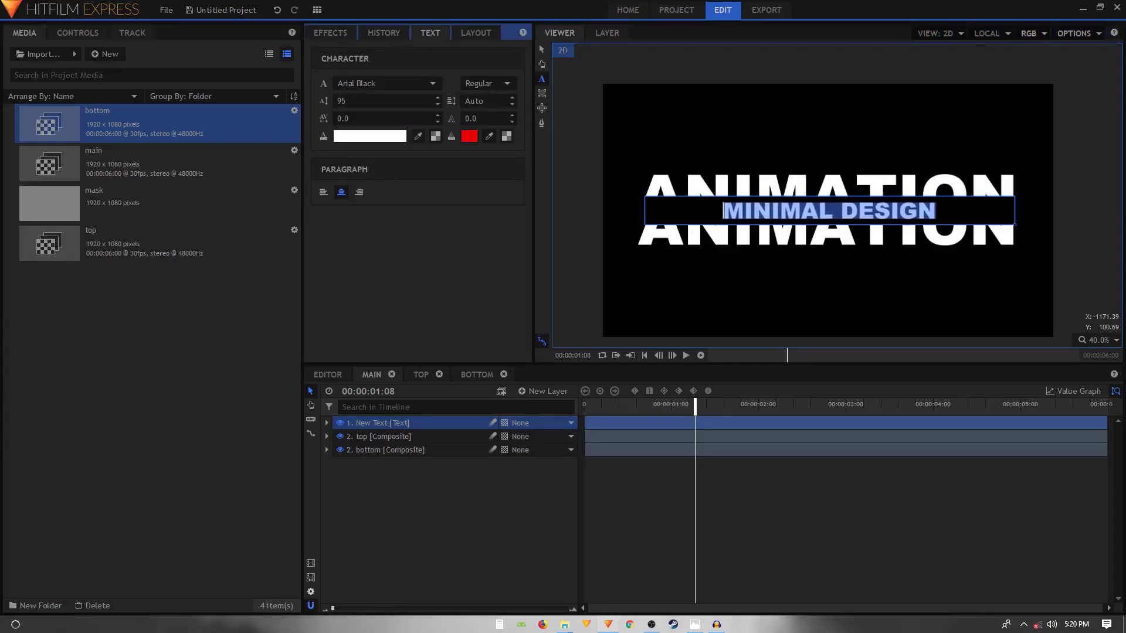
left_click(382, 83)
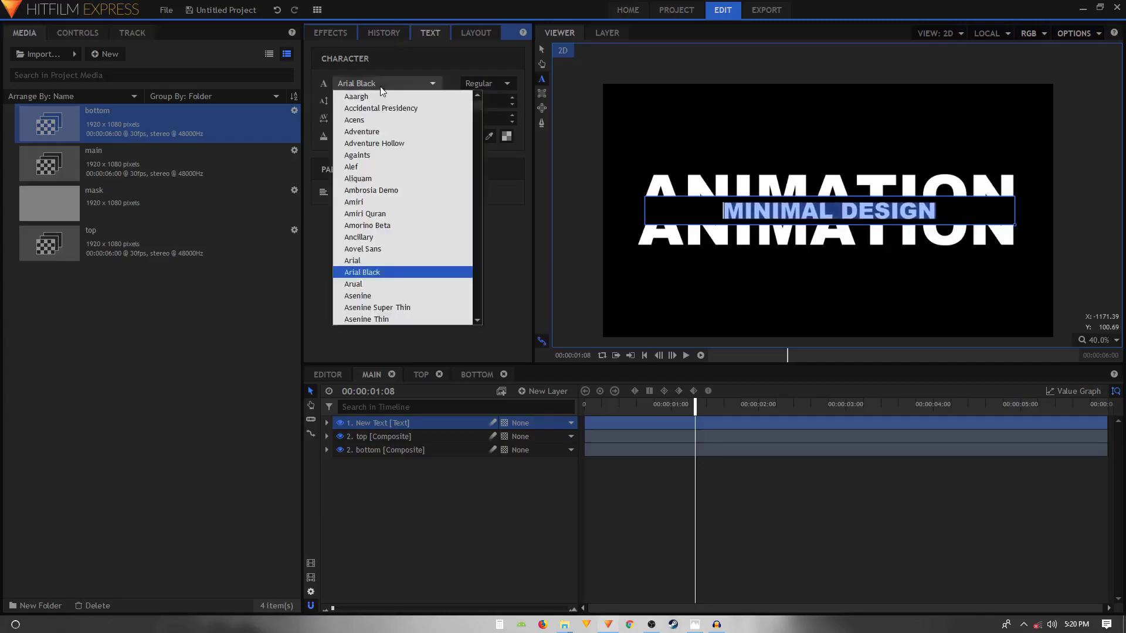
left_click(355, 262)
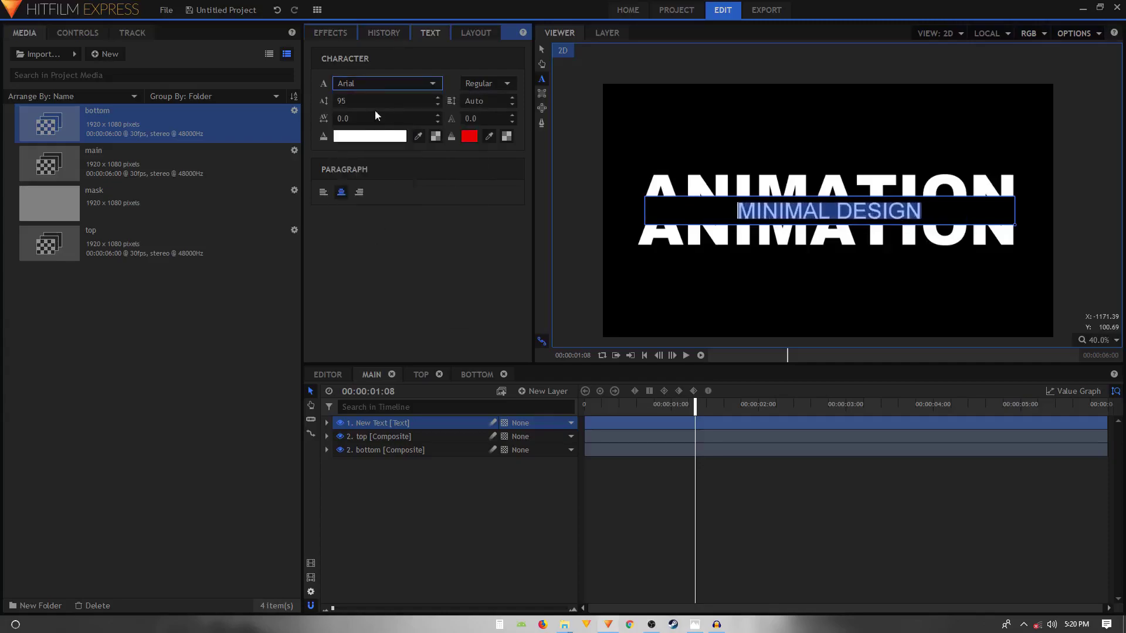
left_click_drag(344, 124, 406, 124)
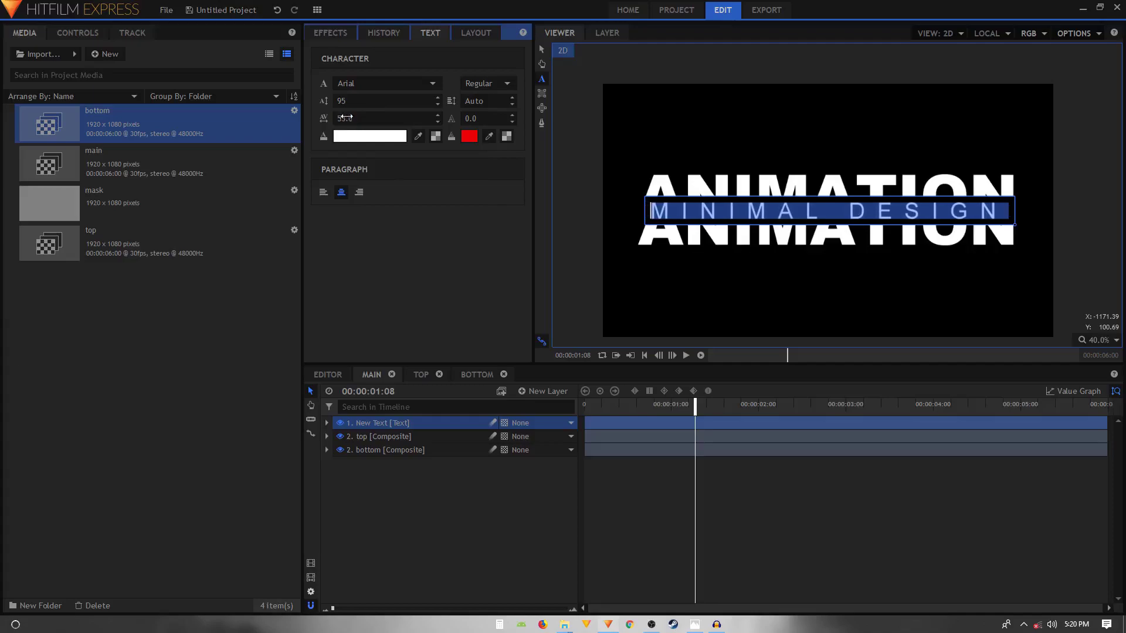
left_click(540, 50)
left_click(404, 499)
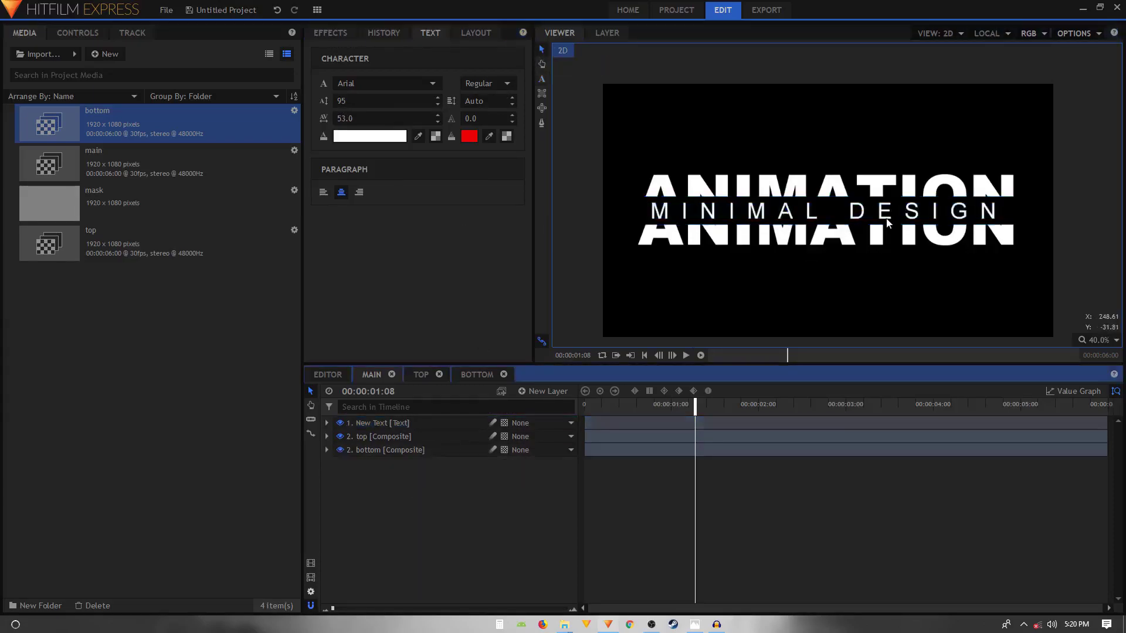
- Find the Fill Color effect by searching for fill and apply it to the top composite layer
scroll(870, 209, "up", 2)
scroll(864, 212, "down", 1)
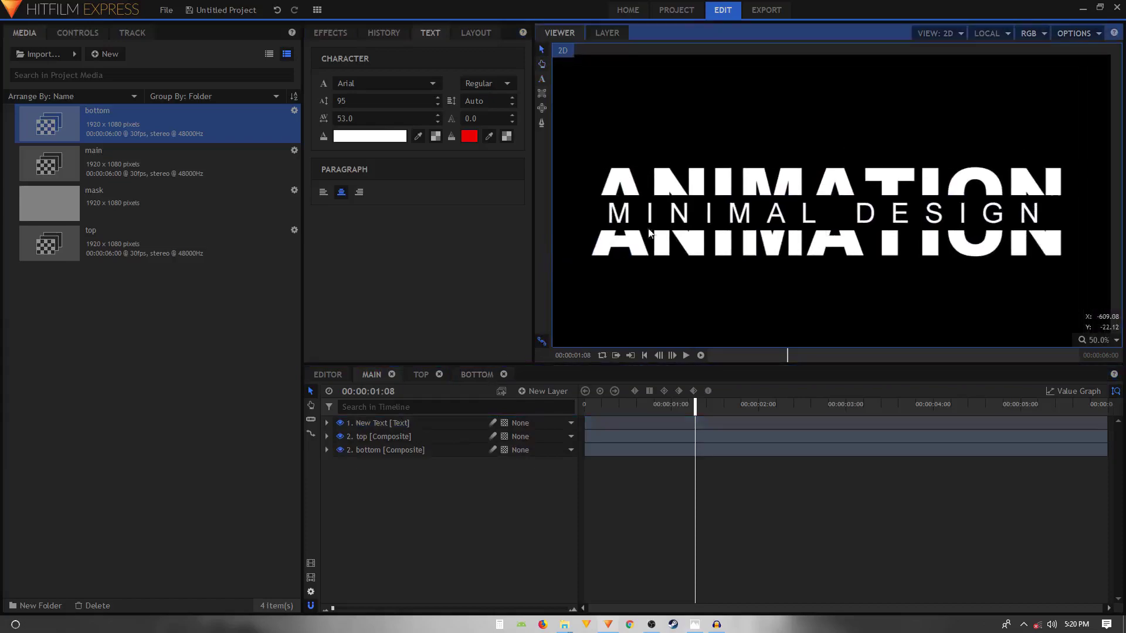
left_click_drag(616, 406, 648, 391)
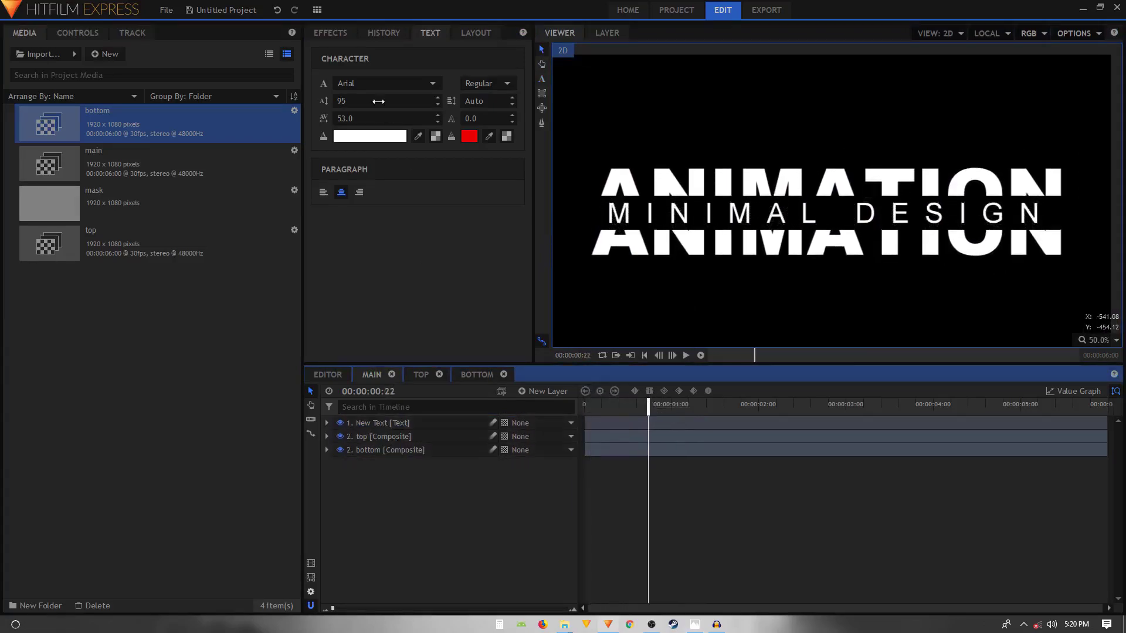
left_click(330, 33)
double_click(343, 53)
type("fill")
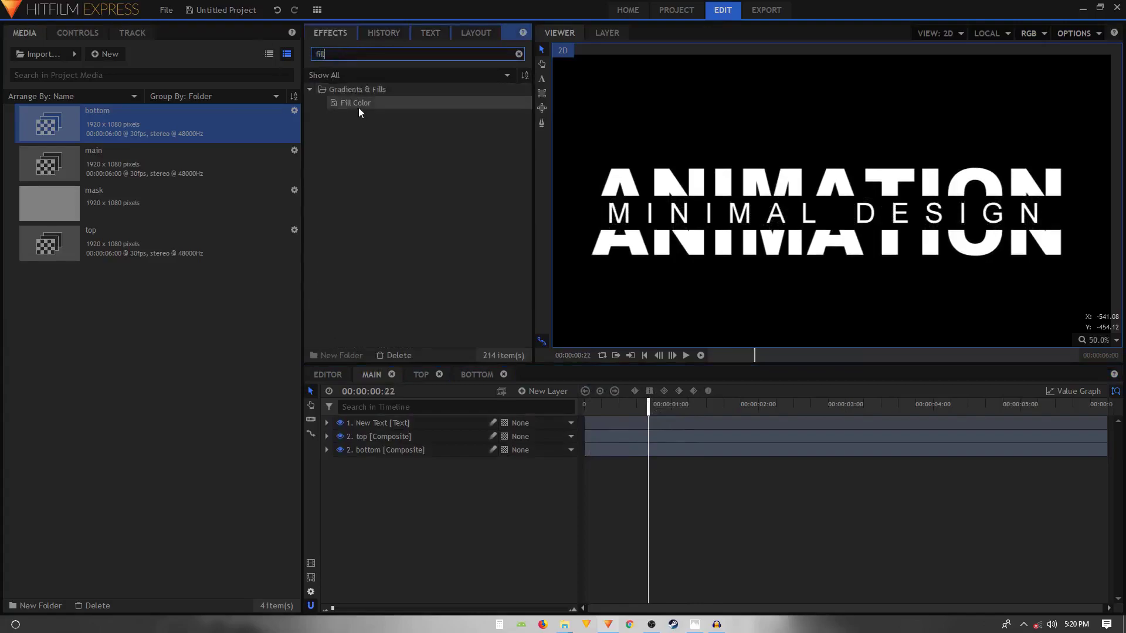
left_click_drag(357, 108, 386, 437)
left_click(350, 476)
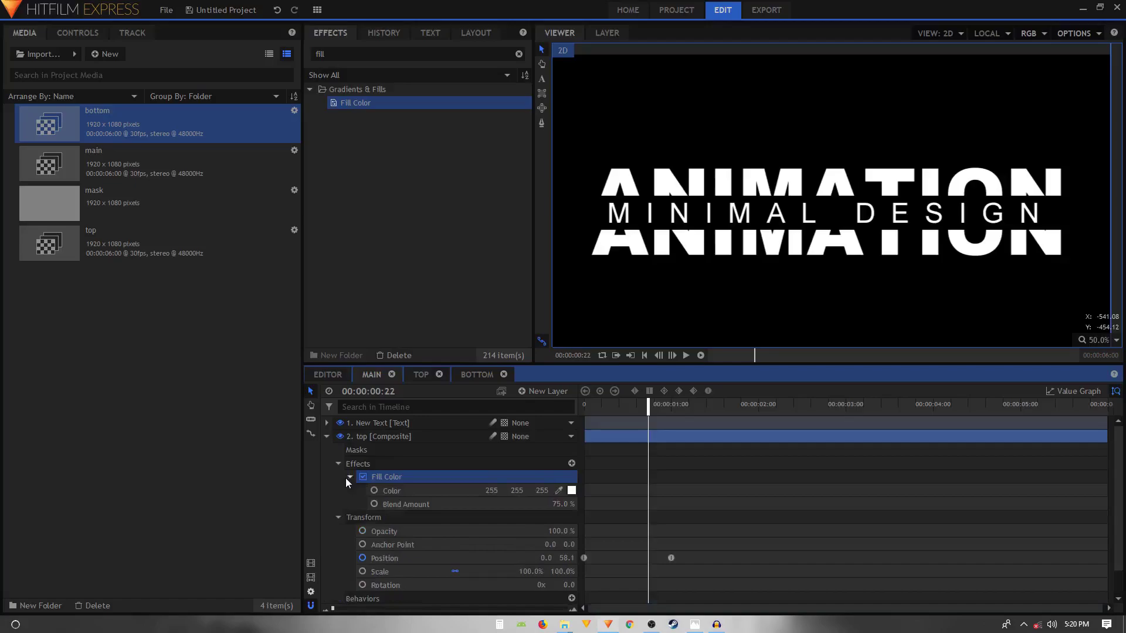
- Set the top layer's Fill Color to a 100% blend amount and the red colour #ff4e51
left_click(565, 504)
left_click(571, 490)
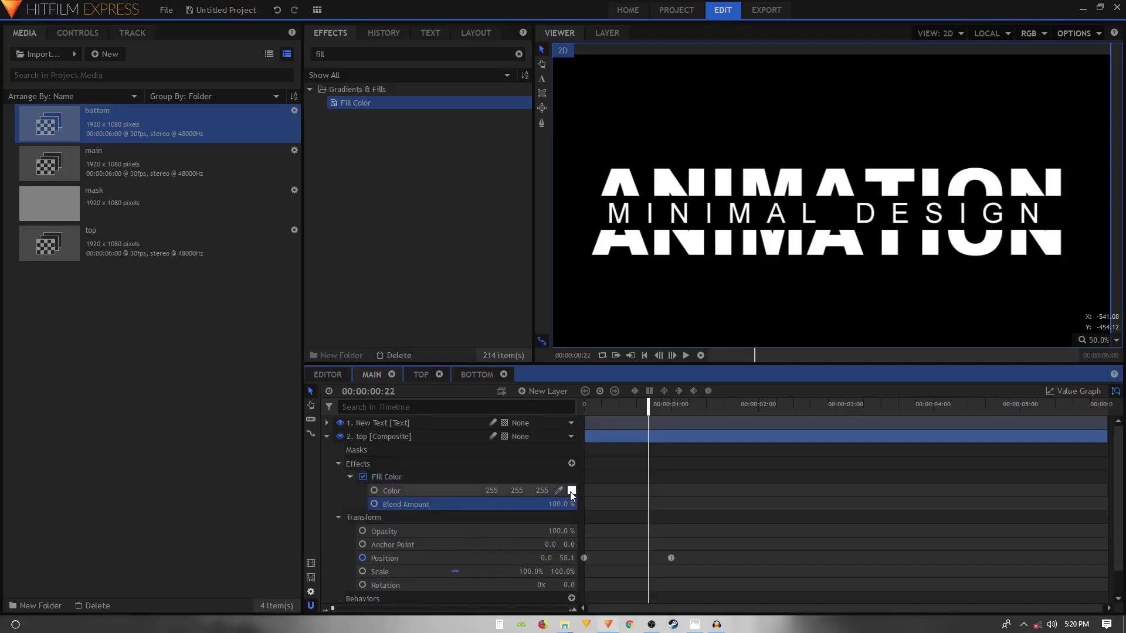
left_click_drag(564, 225, 547, 239)
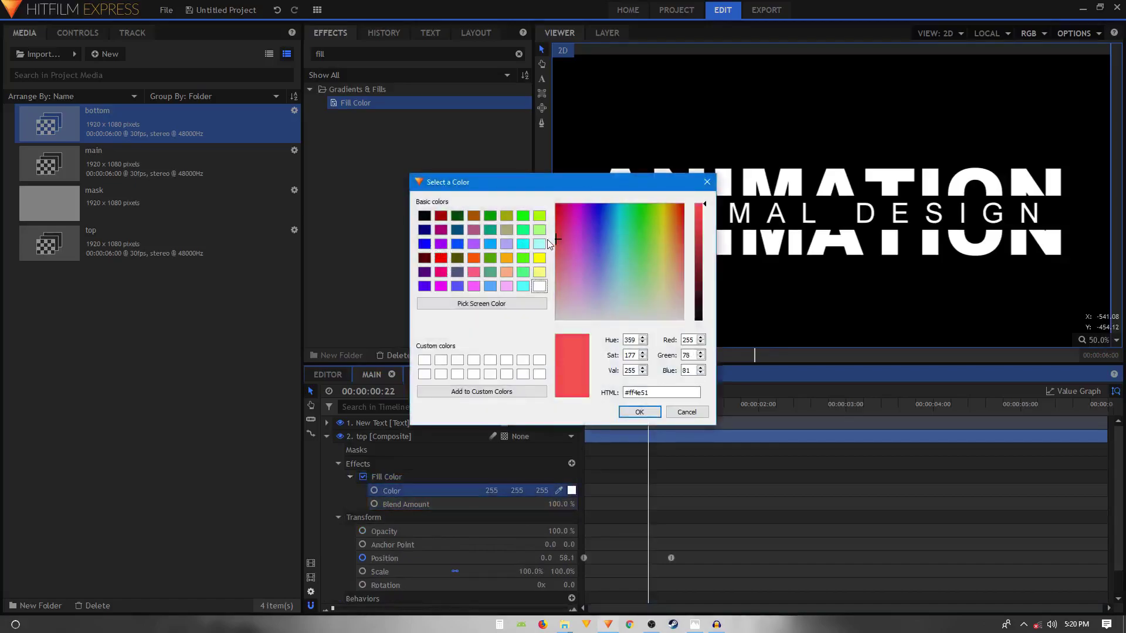
left_click(639, 412)
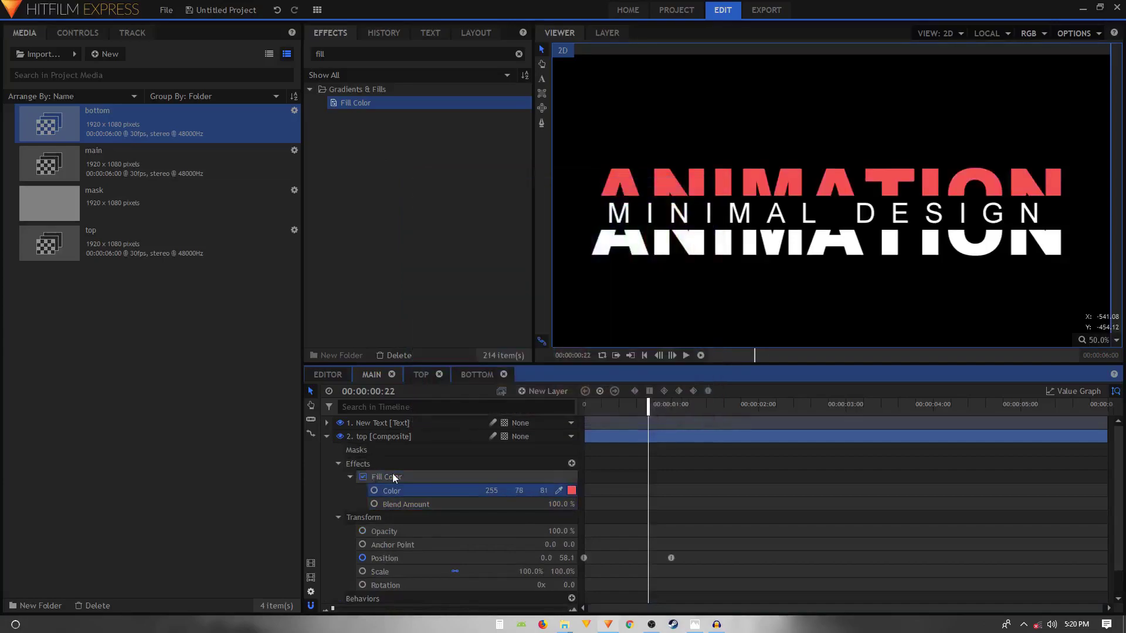
- Copy the top layer's Fill Color effect onto the bottom composite layer
left_click(392, 474)
left_click(326, 436)
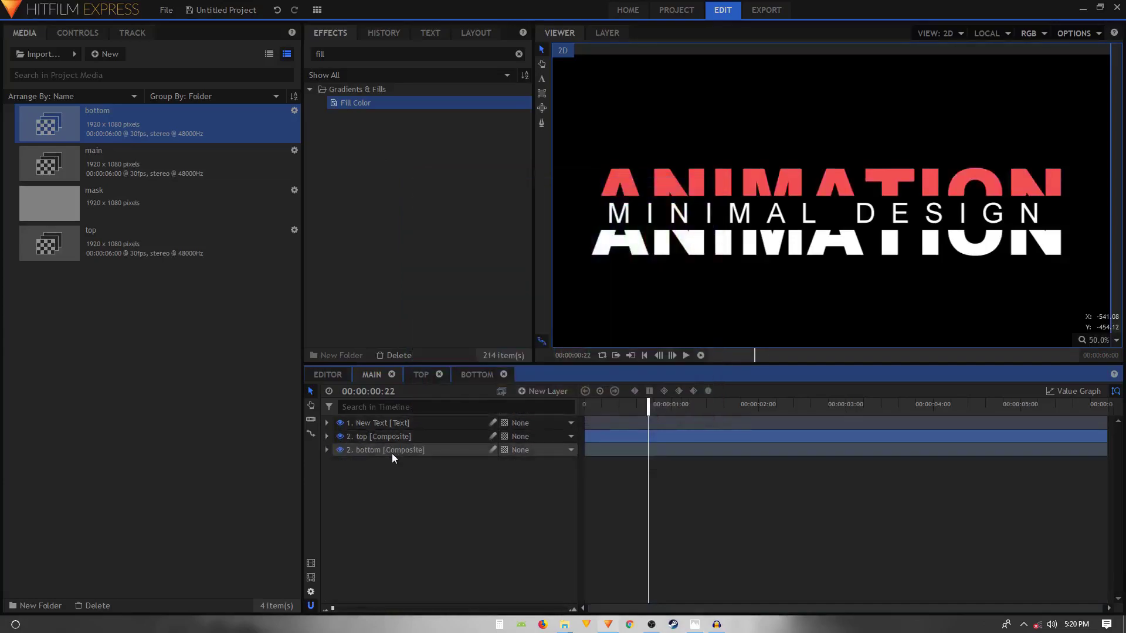
left_click(392, 453)
key("ctrl+v")
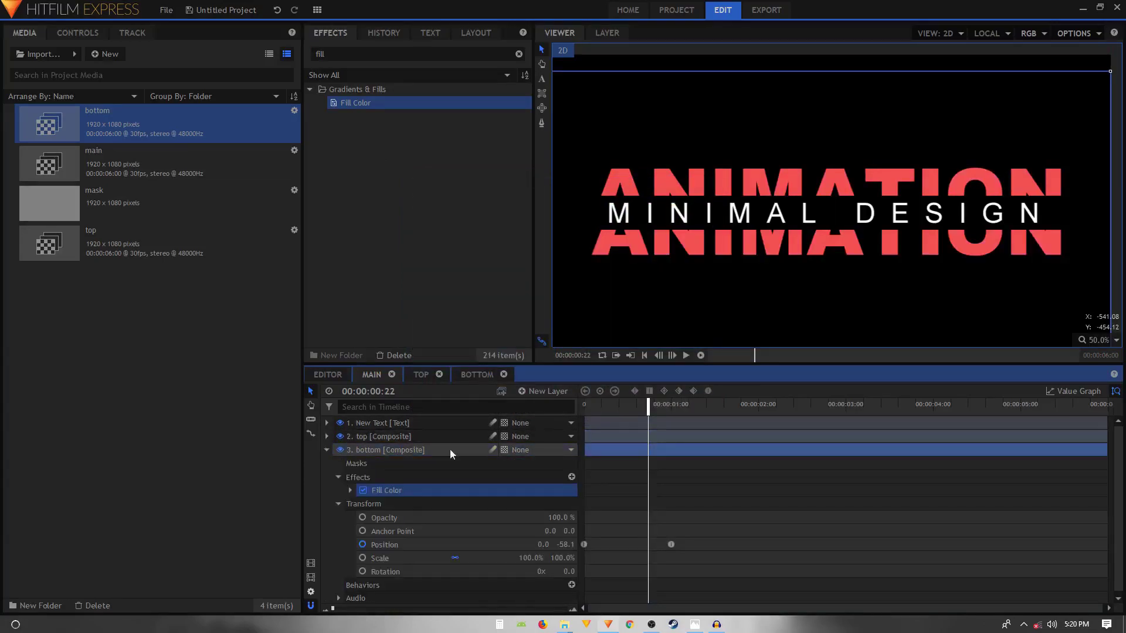
left_click(327, 450)
left_click(434, 546)
- Add the mask plane above the text layer in the main timeline and expand its properties
left_click_drag(596, 404, 627, 394)
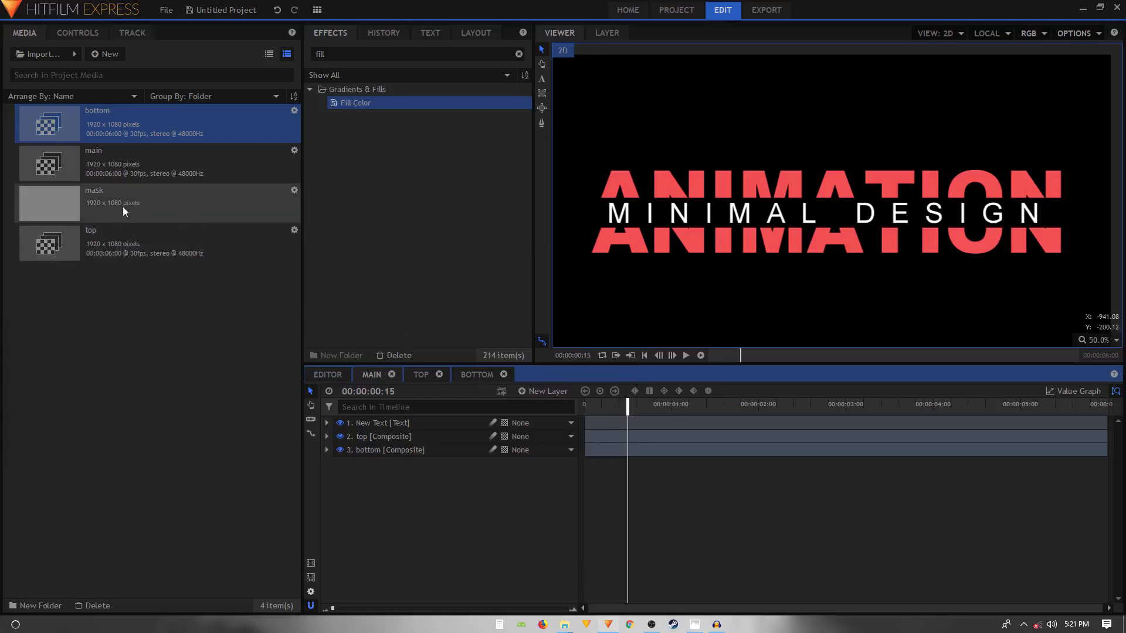
left_click(85, 210)
left_click_drag(86, 200, 427, 423)
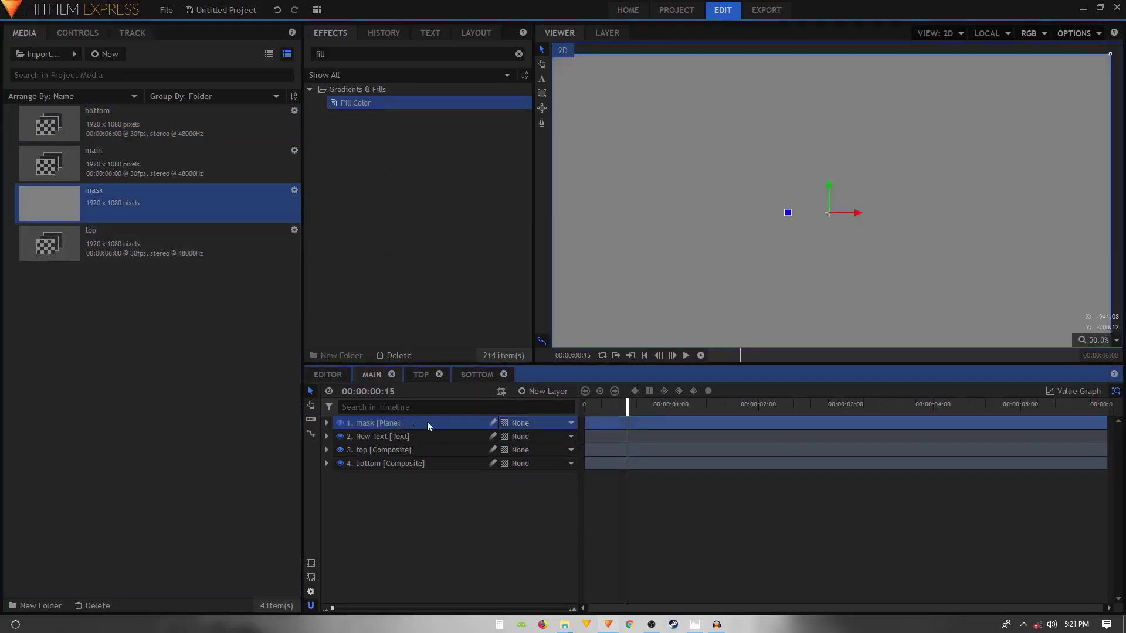
left_click(327, 423)
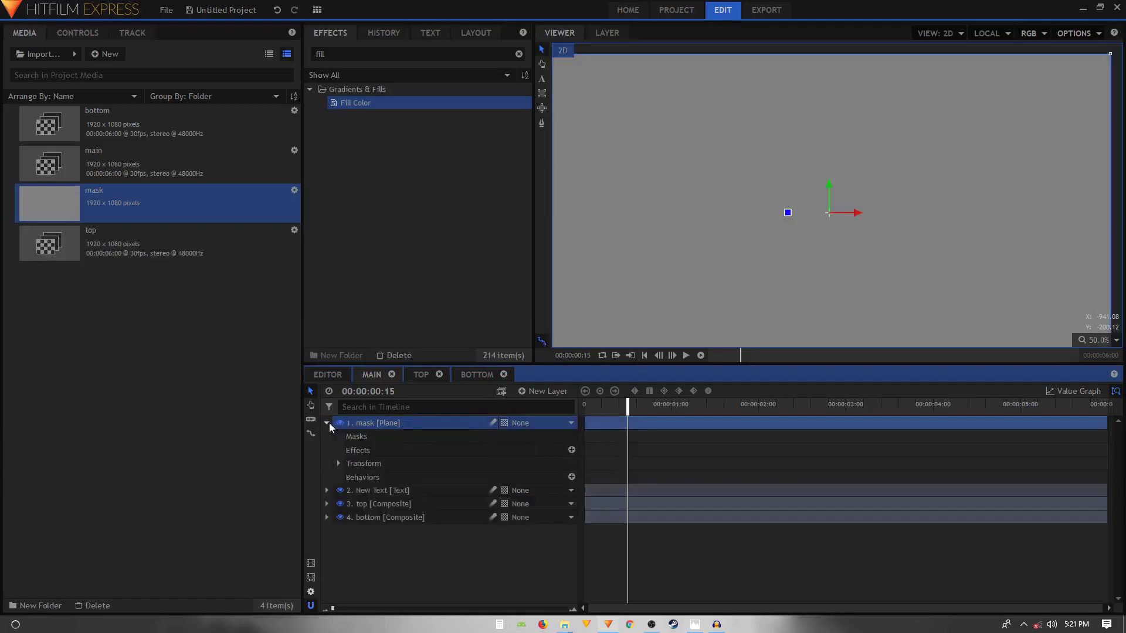
- Lower the mask plane's opacity to 38%, unlink its scale axes and set the vertical scale to 8%
left_click(338, 464)
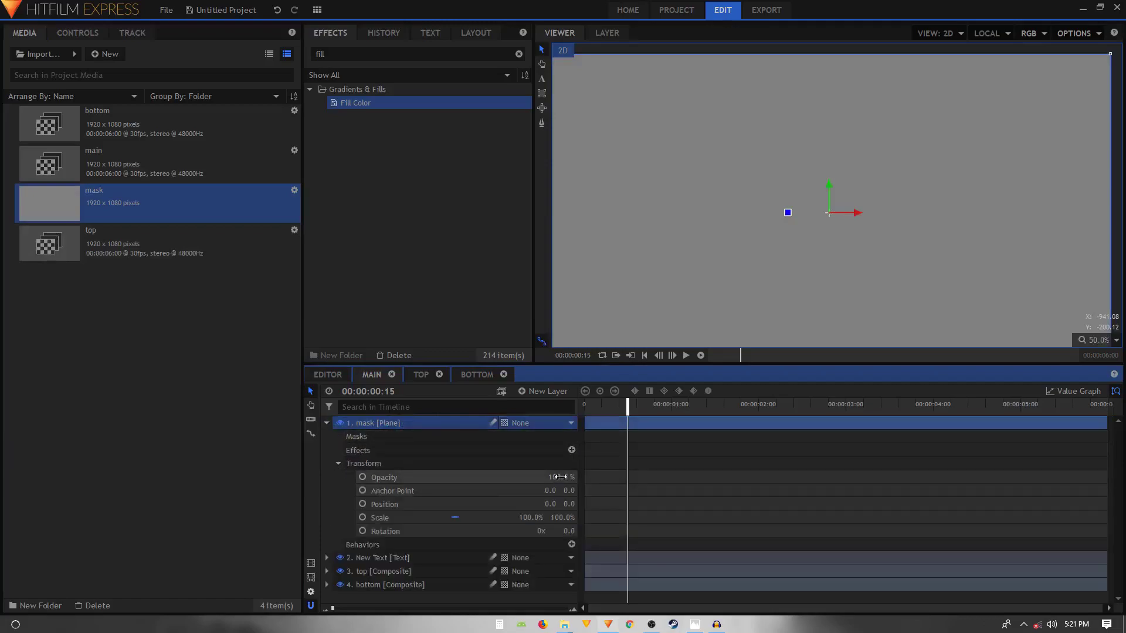
left_click_drag(562, 476, 525, 477)
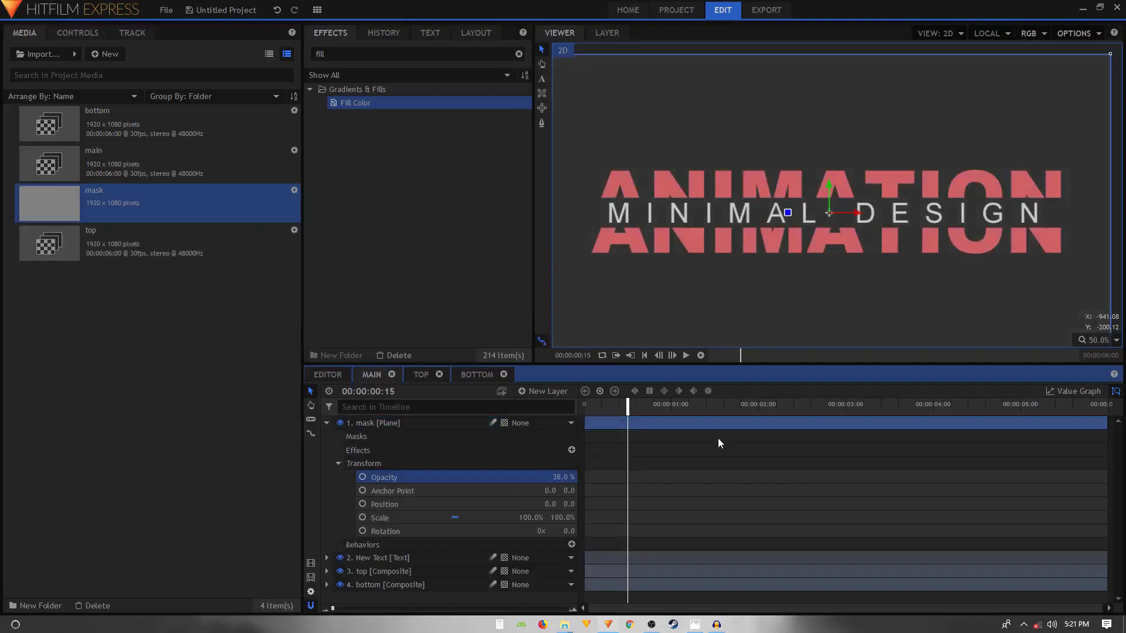
left_click(457, 517)
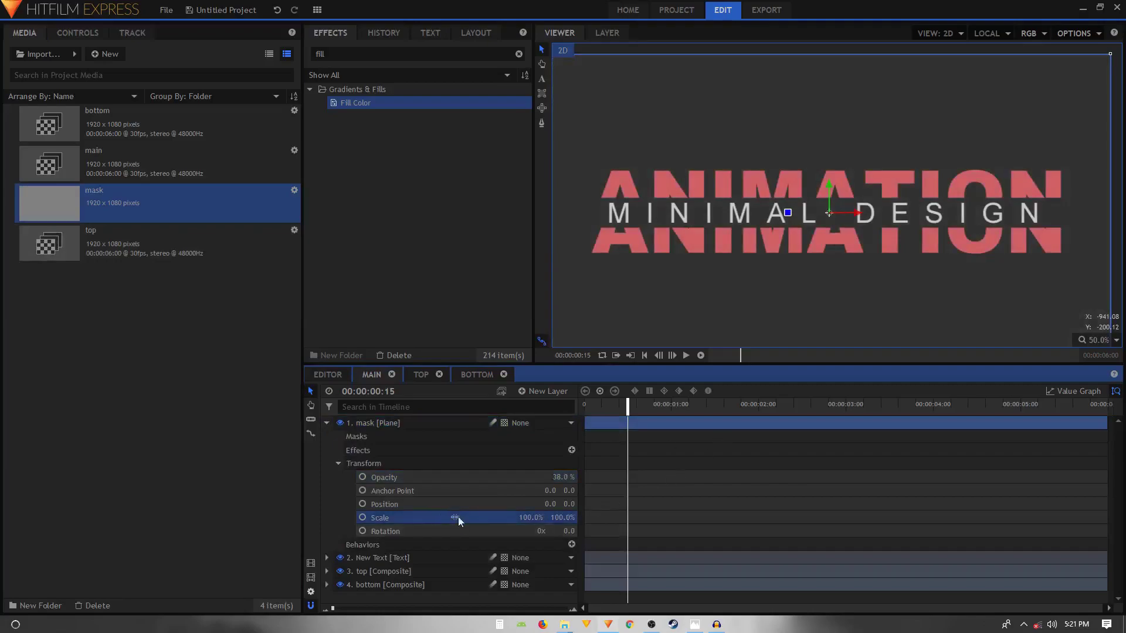
left_click_drag(562, 517, 455, 517)
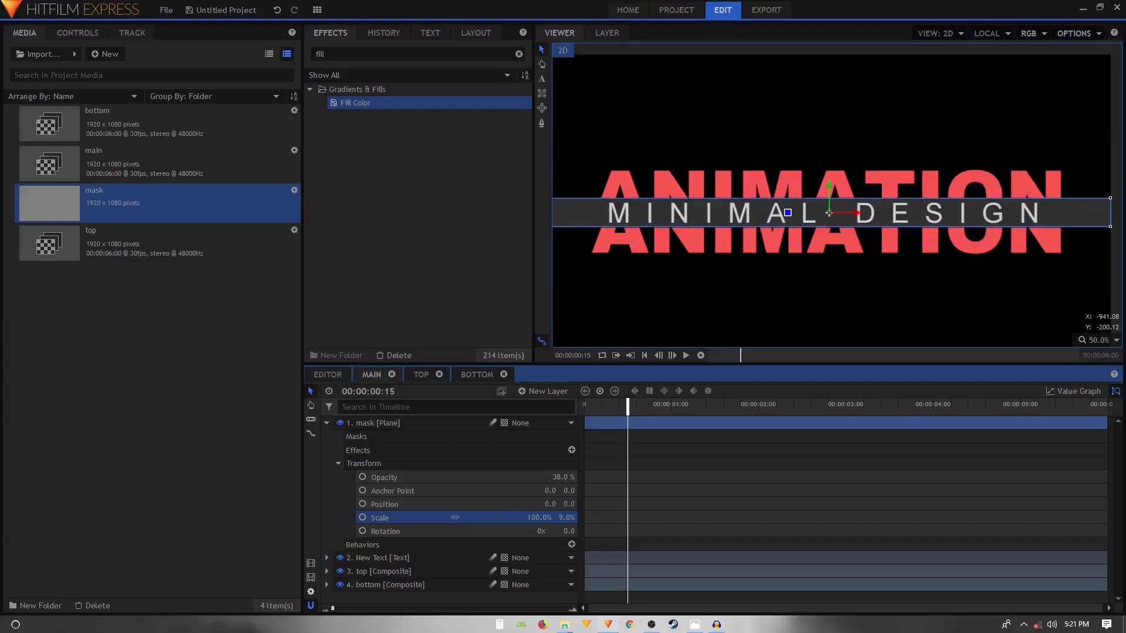
left_click(455, 517)
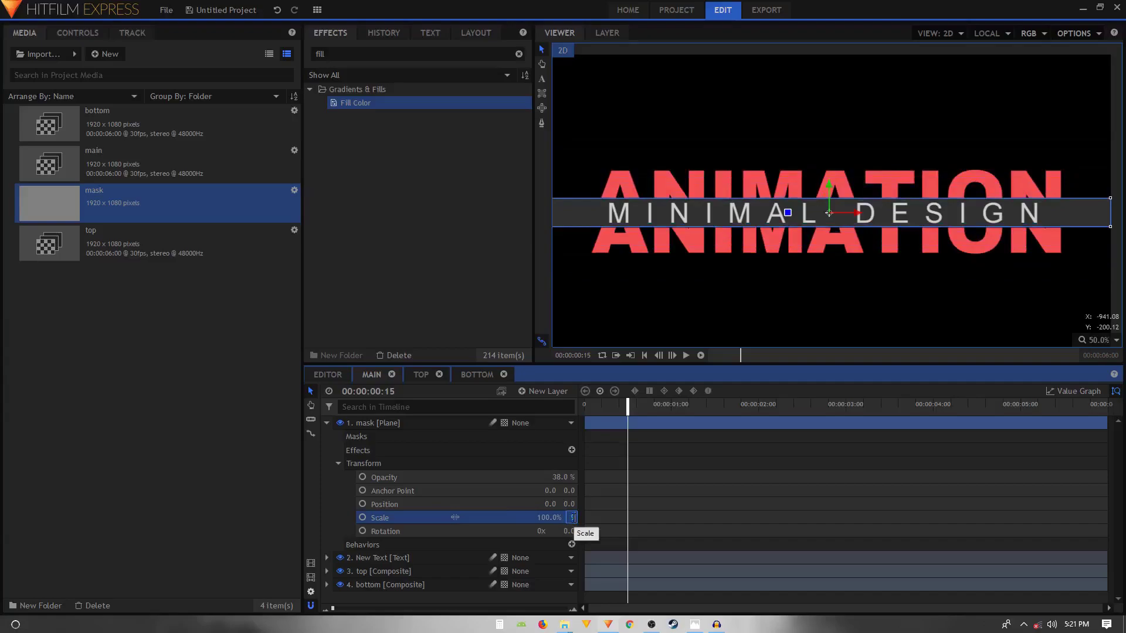
key("Return")
left_click(559, 519)
type("8")
key("Return")
- Keyframe the mask plane's scale at the start of the timeline with a vertical value of 0%
left_click_drag(601, 404, 560, 404)
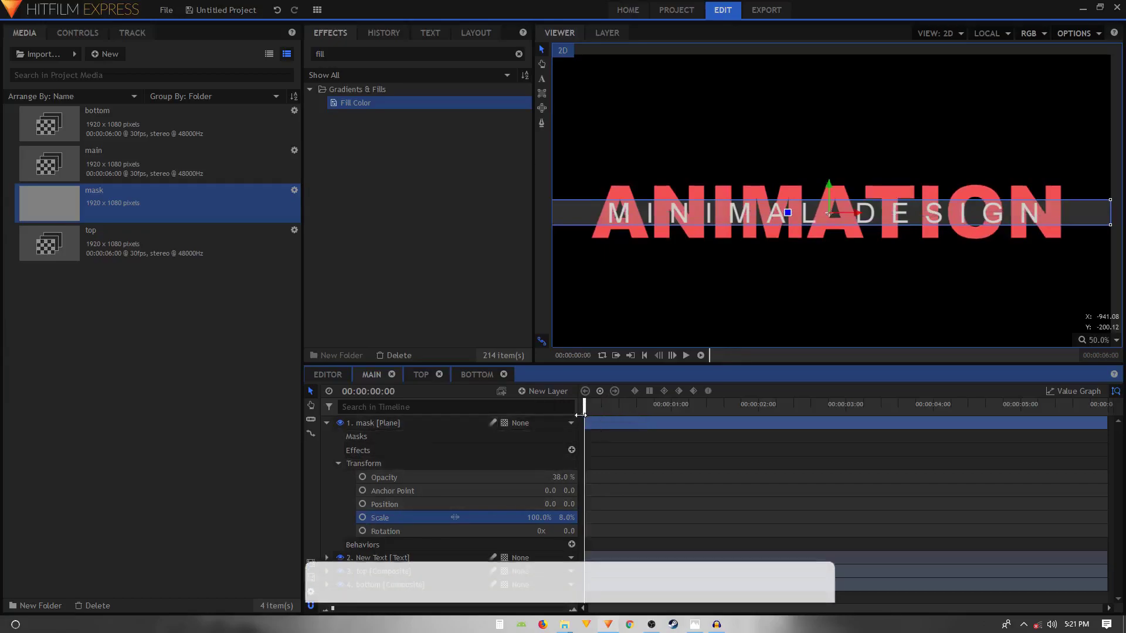
left_click_drag(654, 404, 671, 412)
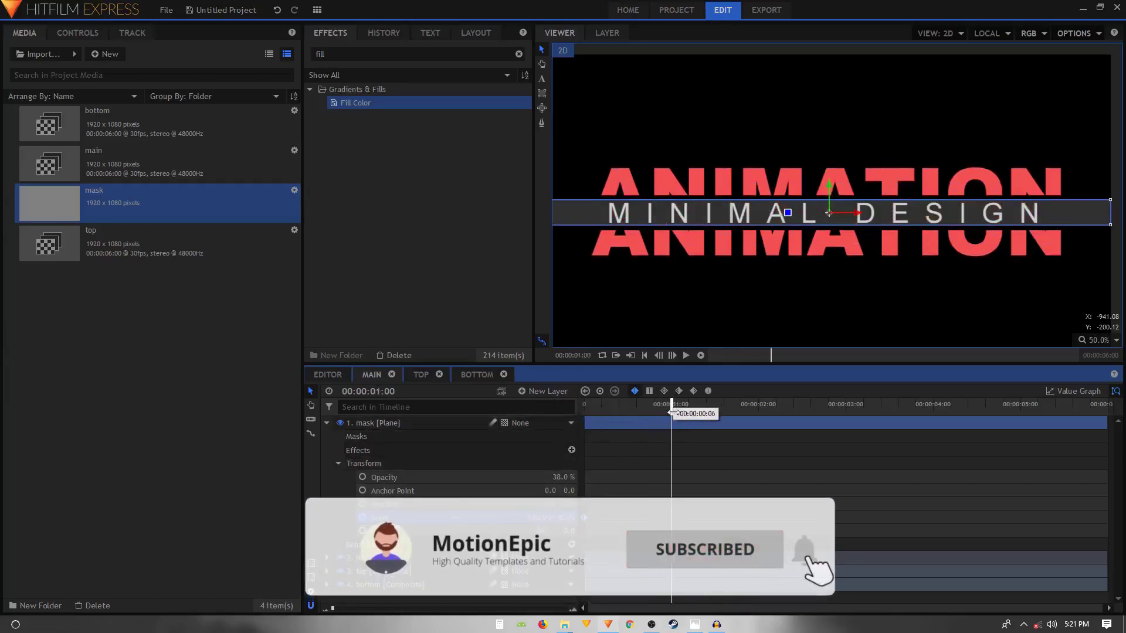
key("Home")
left_click(572, 517)
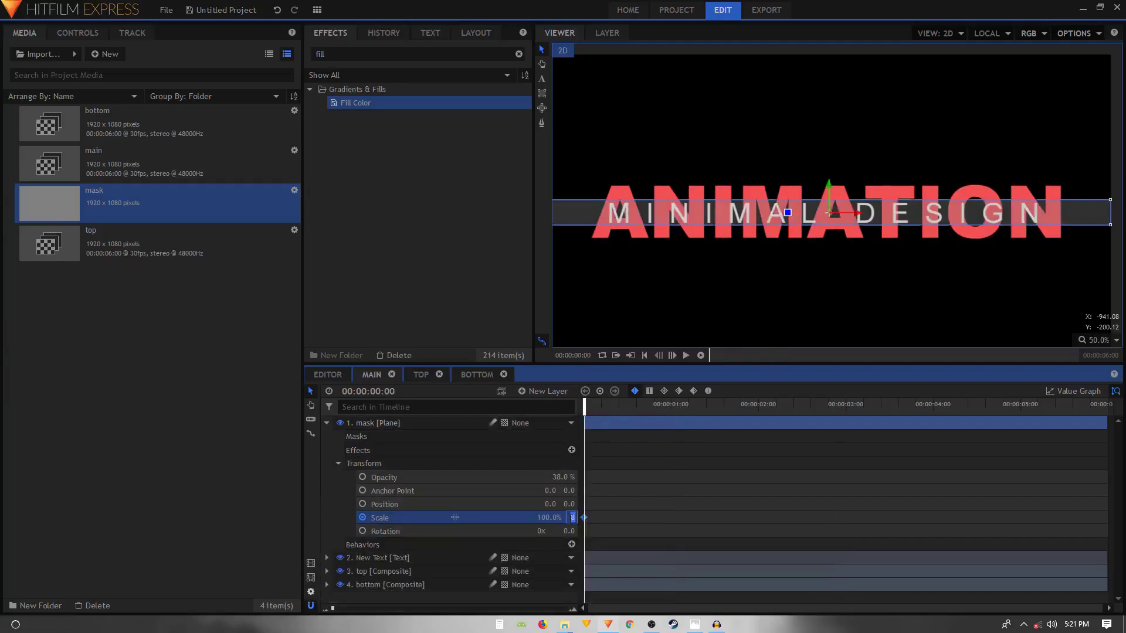
type("0")
key("Return")
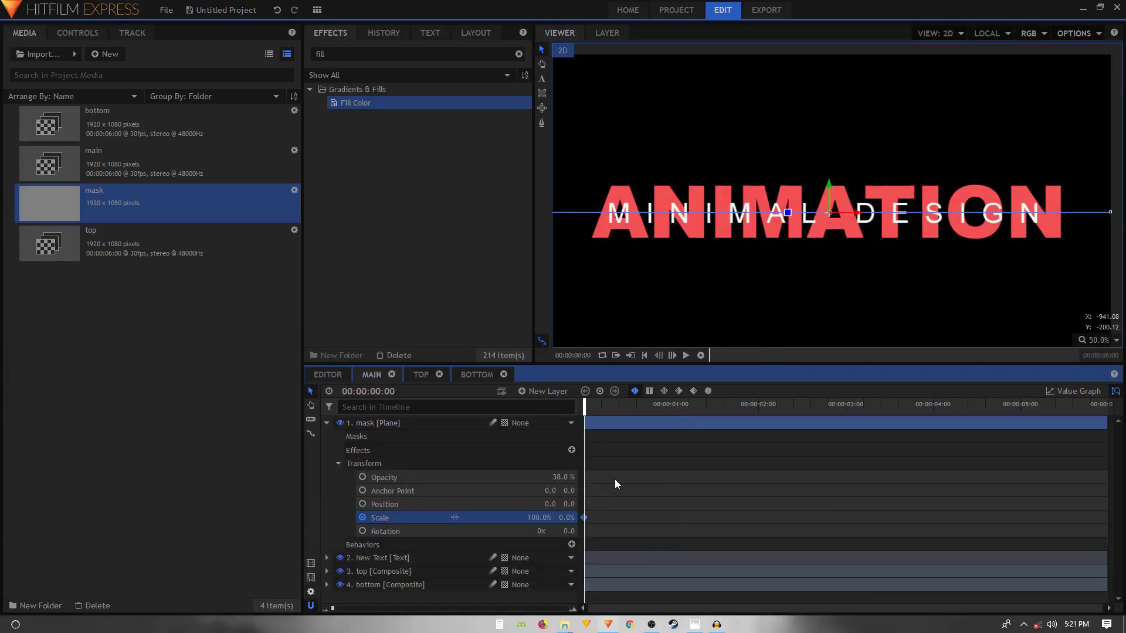
- Add a scale keyframe on the mask plane at 1 second with a vertical value of 8%
left_click(672, 410)
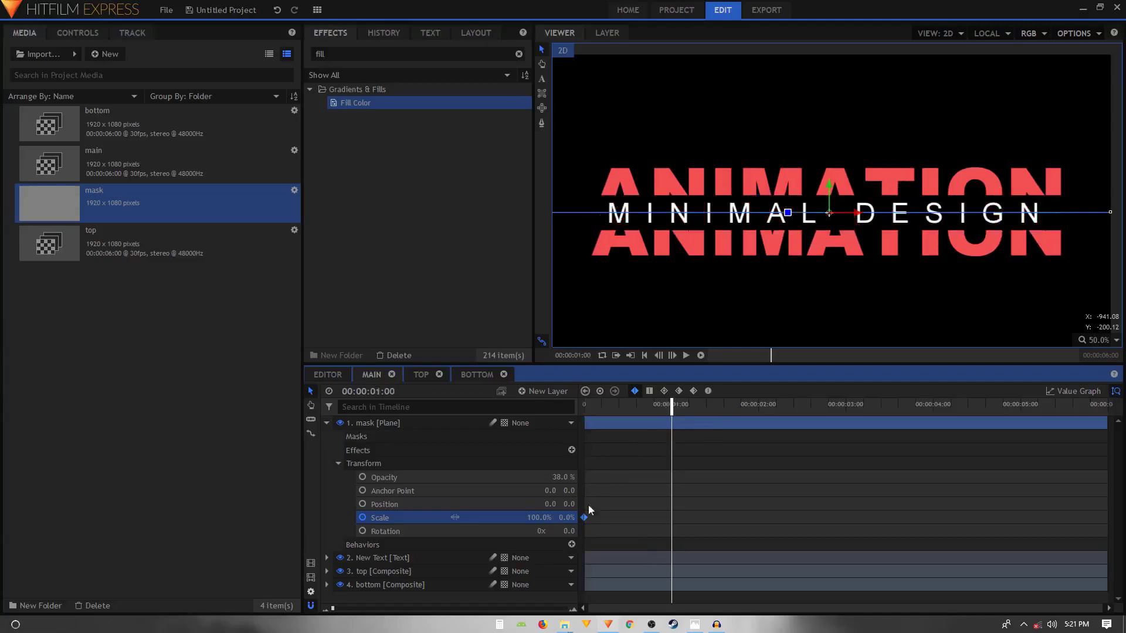
left_click(571, 517)
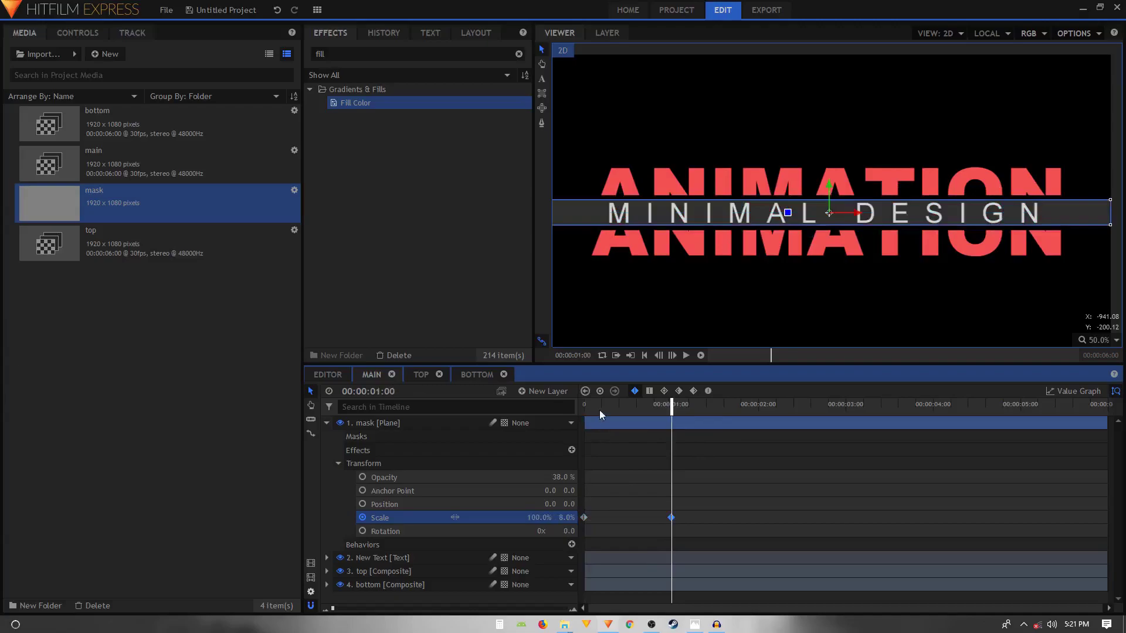
left_click_drag(599, 409, 656, 410)
- Make both mask scale keyframes manual bezier and pull the end keyframe's vertical-scale handle back to the start in the value graph
left_click_drag(699, 491, 611, 516)
left_click(709, 391)
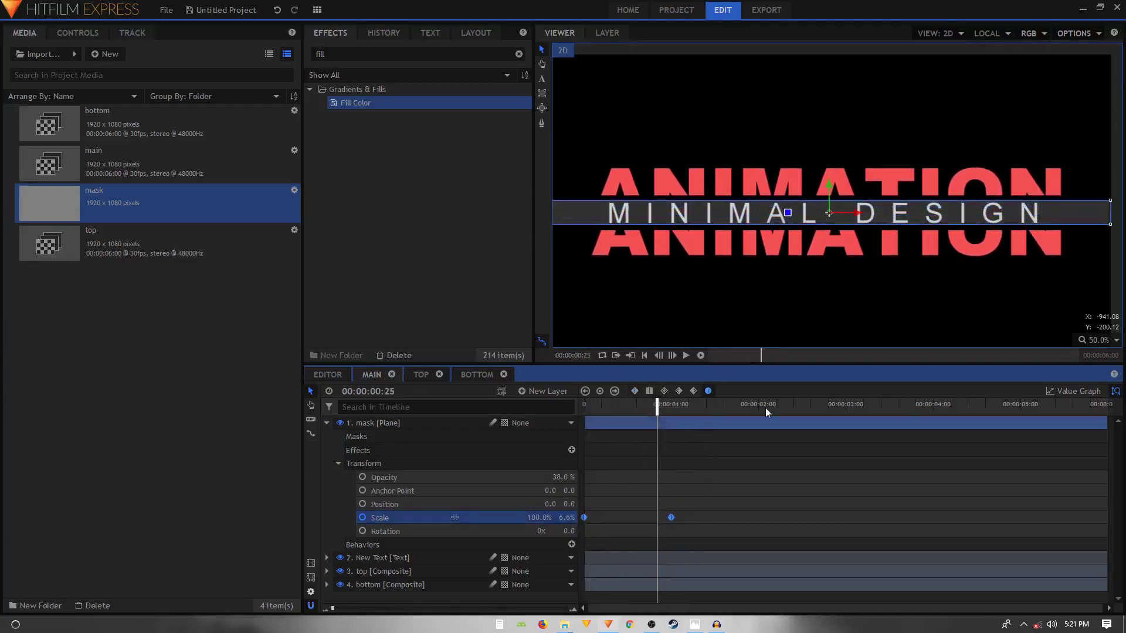
left_click(1063, 392)
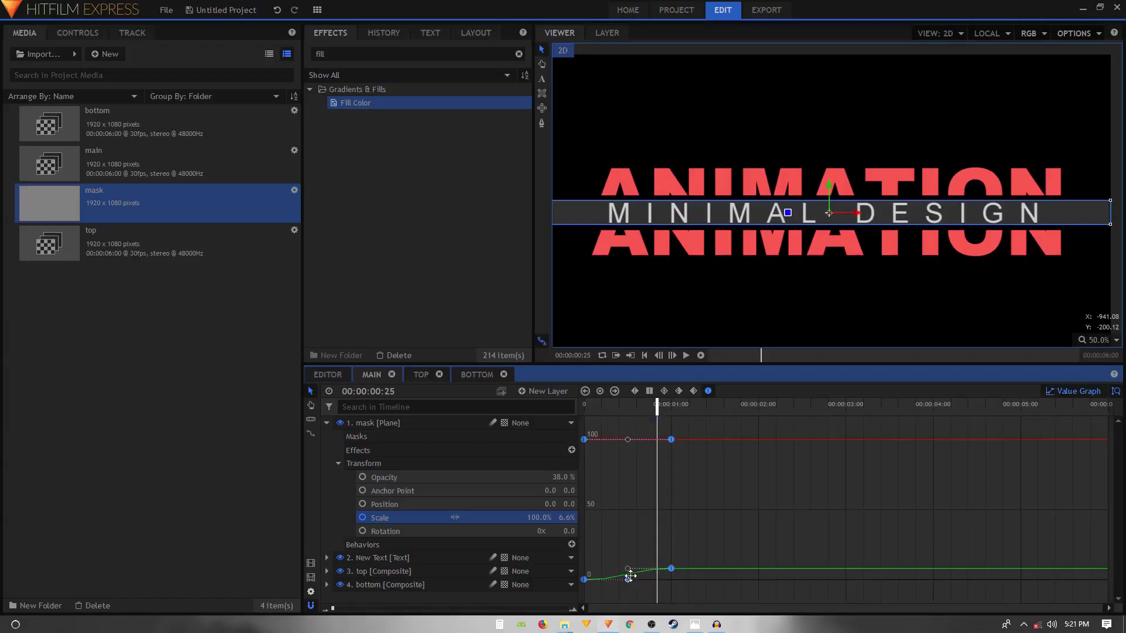
left_click_drag(629, 569, 573, 568)
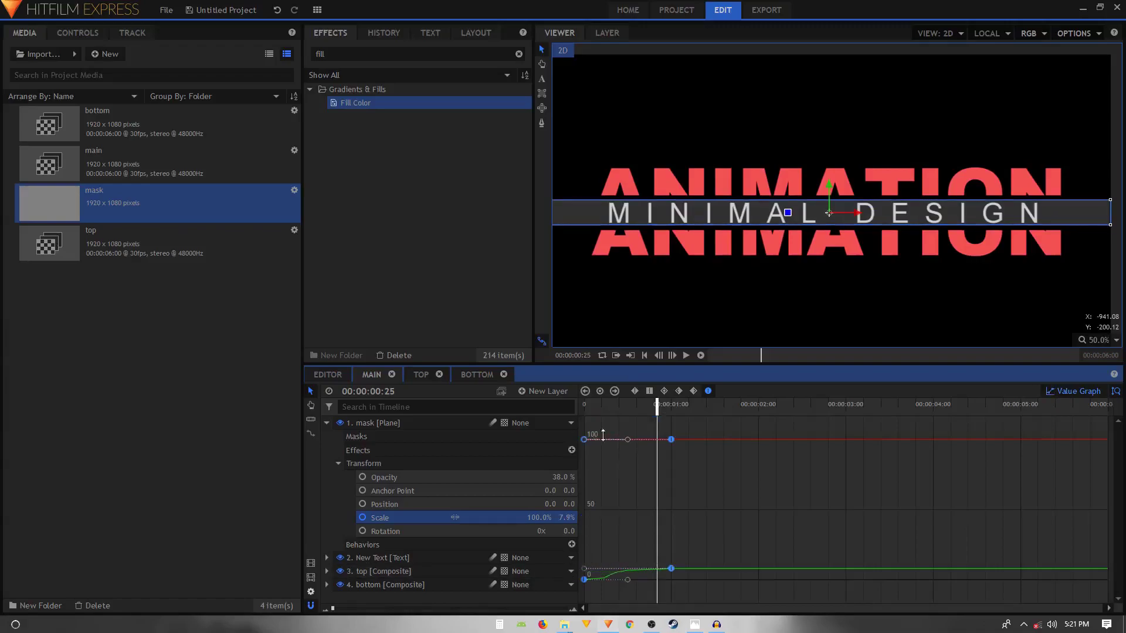
left_click(601, 408)
key("space")
key("space")
left_click(1075, 392)
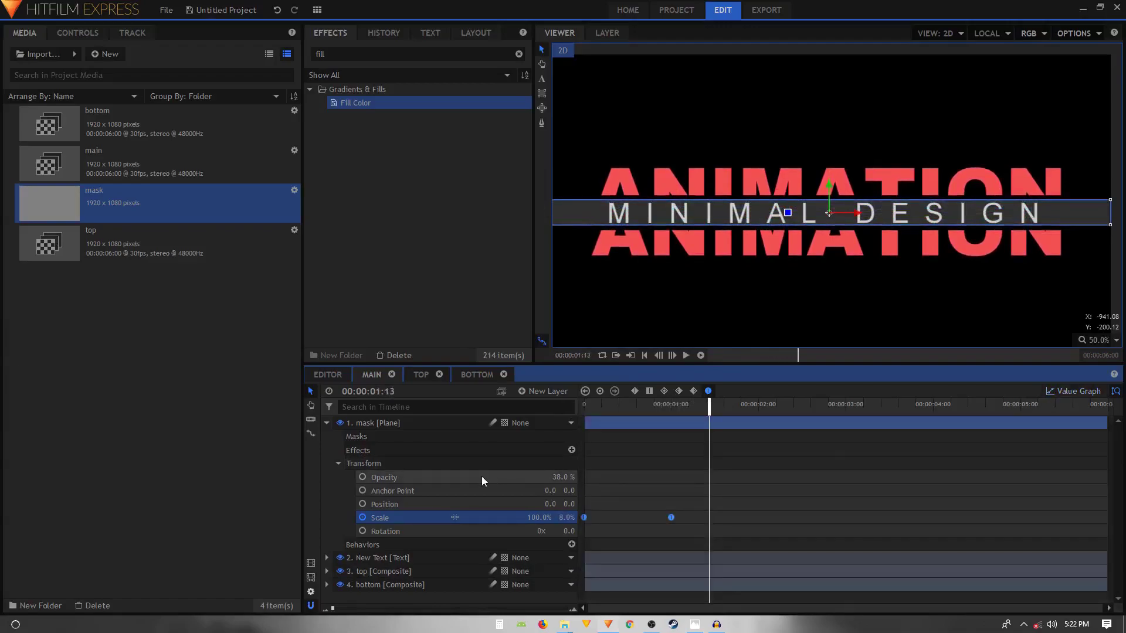
- Change the mask plane's vertical scale keyframe at 1 second to 10%
left_click(674, 404)
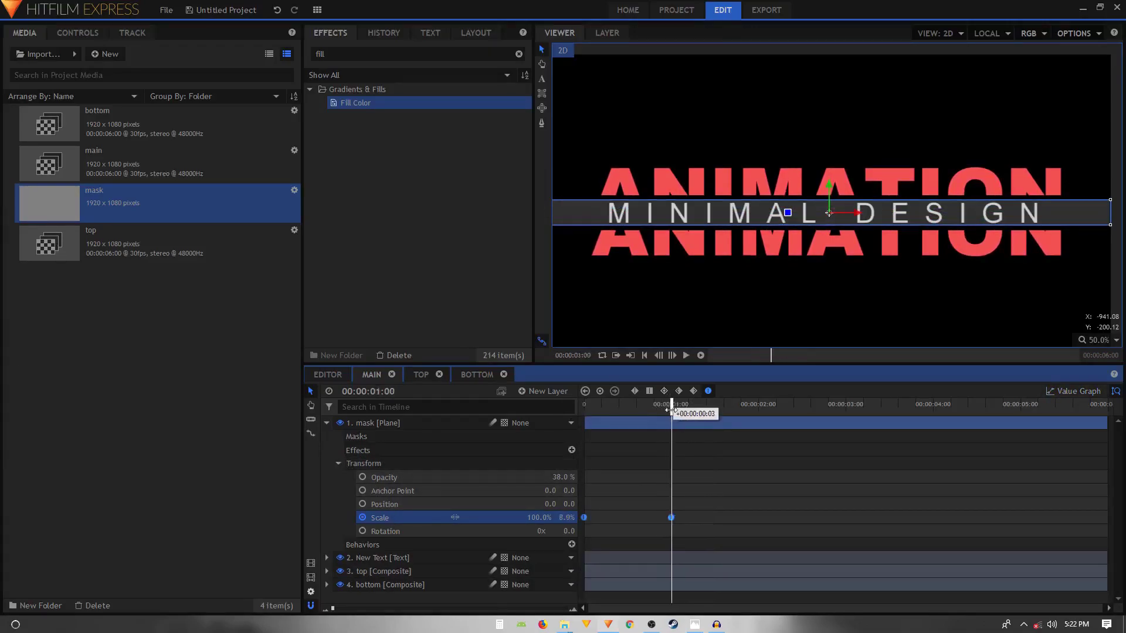
left_click(670, 517)
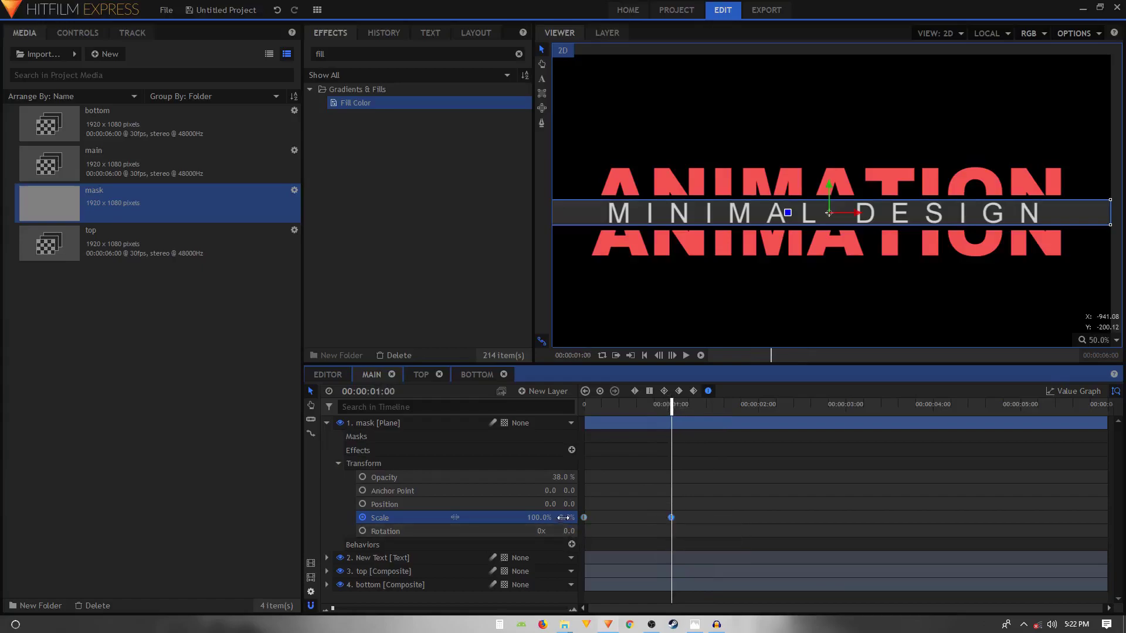
left_click_drag(563, 517, 576, 517)
left_click_drag(455, 517, 455, 517)
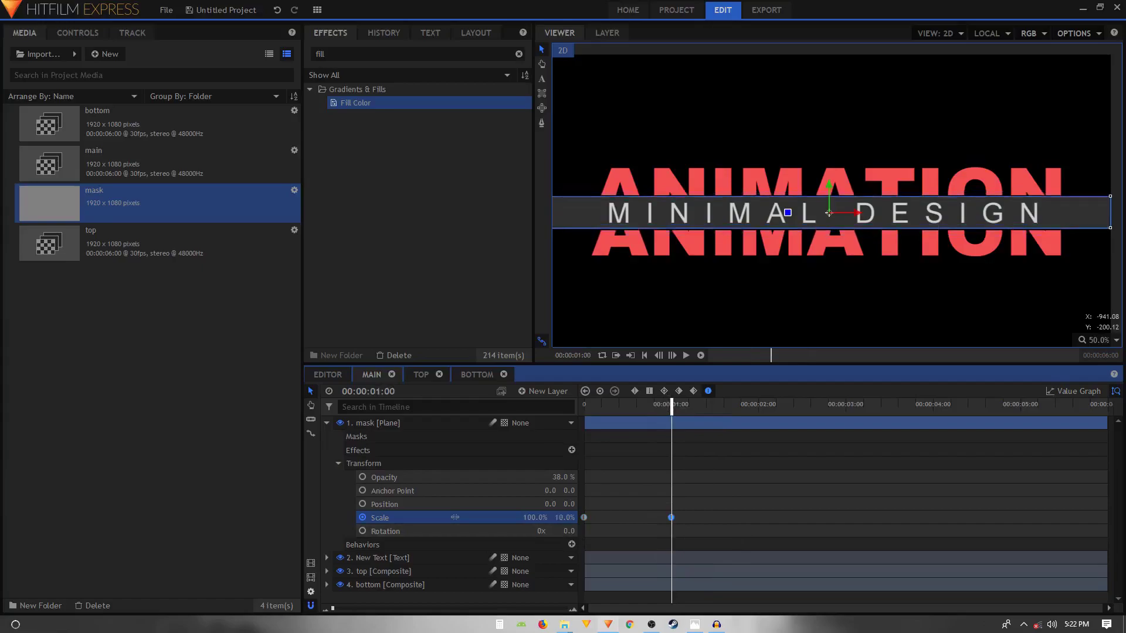
- Hide the mask plane, find the Set Matte effect by searching for set, and apply it to the text layer
left_click(327, 423)
left_click(340, 423)
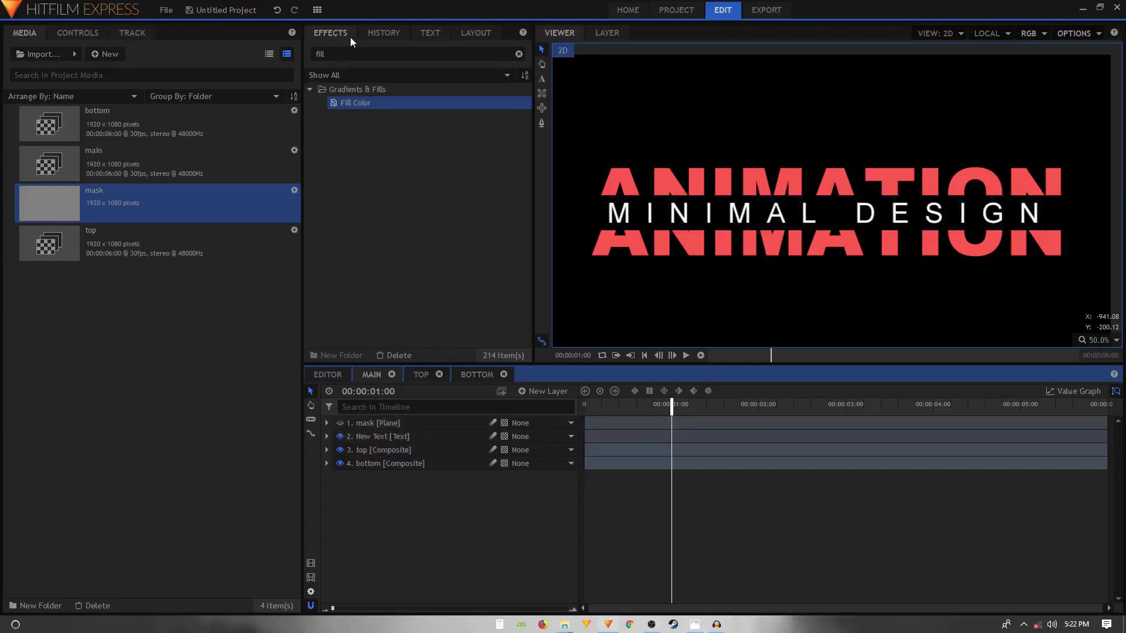
double_click(335, 54)
type("set")
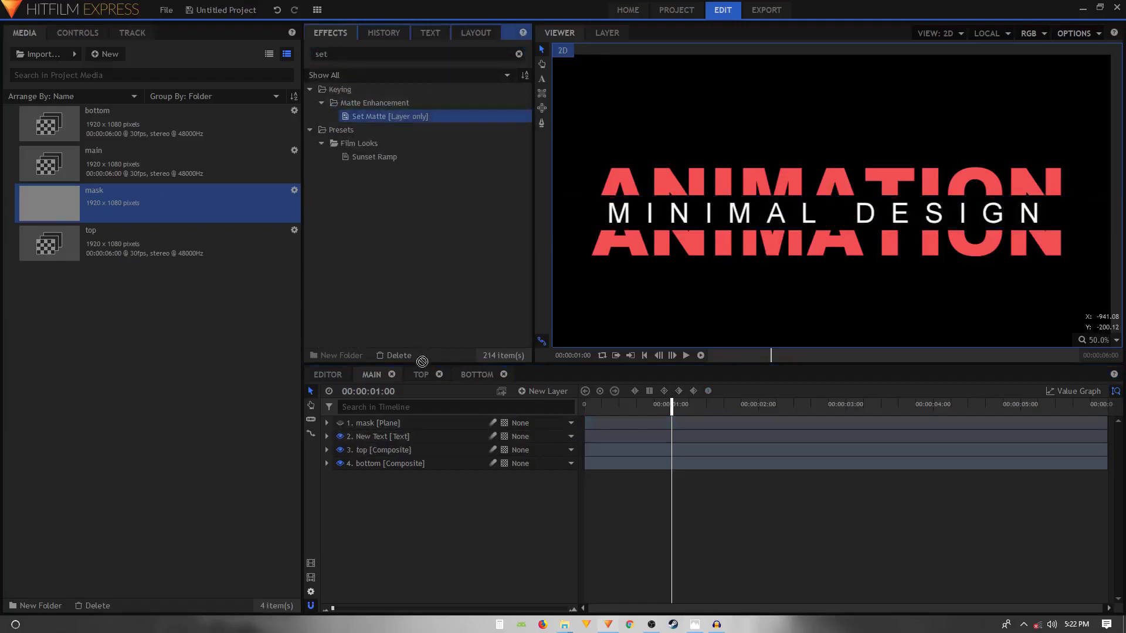
left_click_drag(422, 361, 379, 439)
- Configure the text layer's Set Matte with the mask layer as source, Subtract blend and Invert enabled
left_click(350, 518)
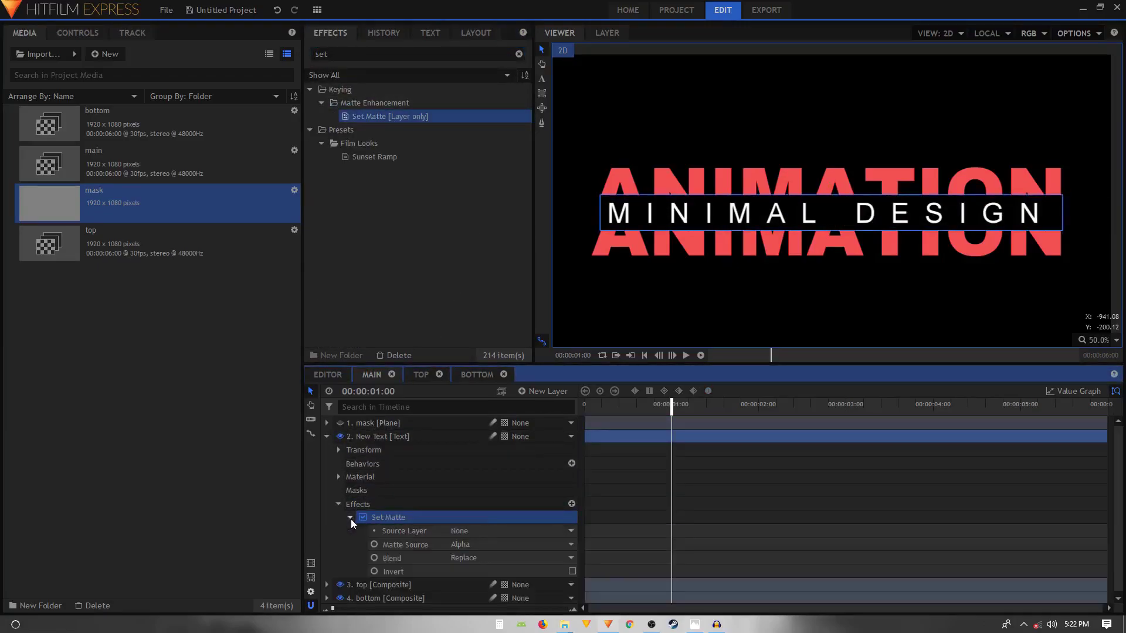
left_click(469, 530)
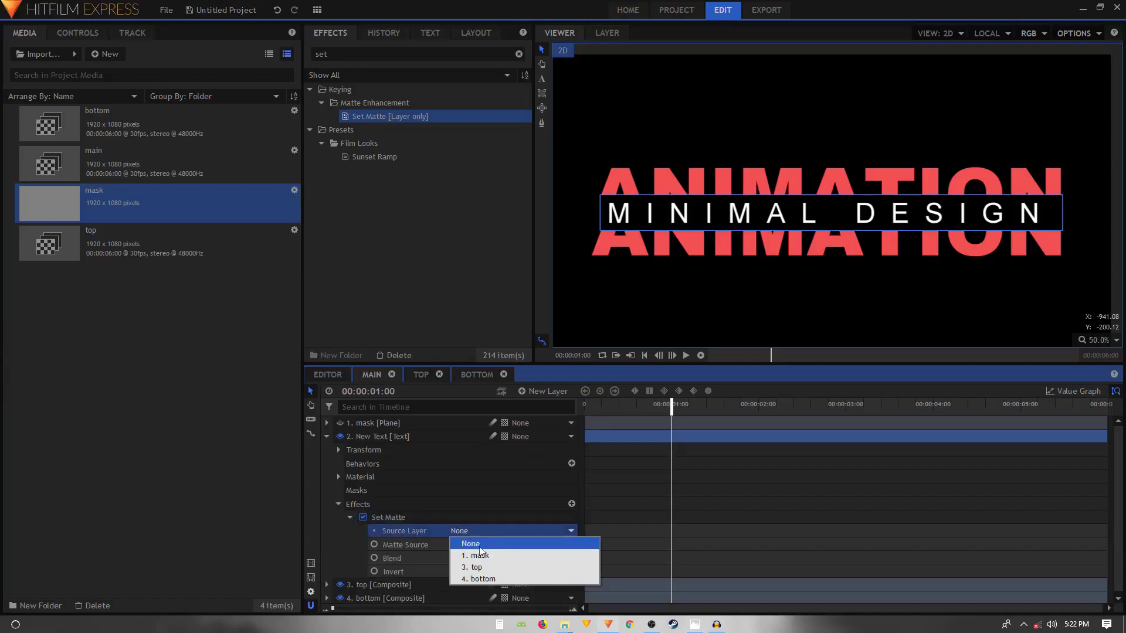
left_click(490, 556)
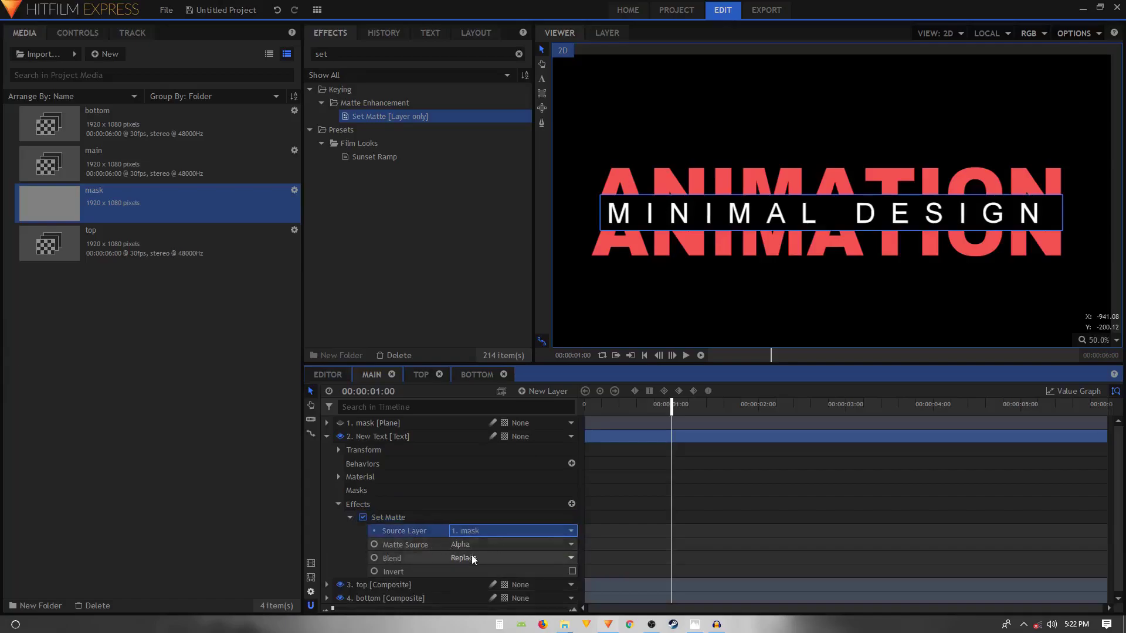
left_click(469, 558)
left_click(486, 582)
left_click(600, 404)
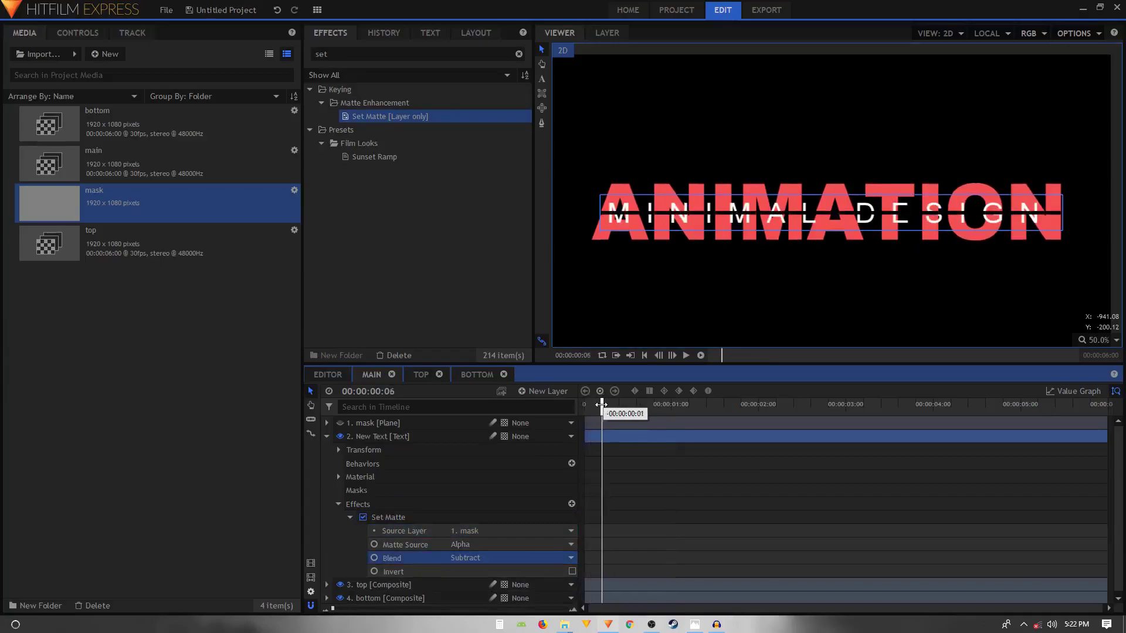
left_click(572, 571)
left_click(327, 422)
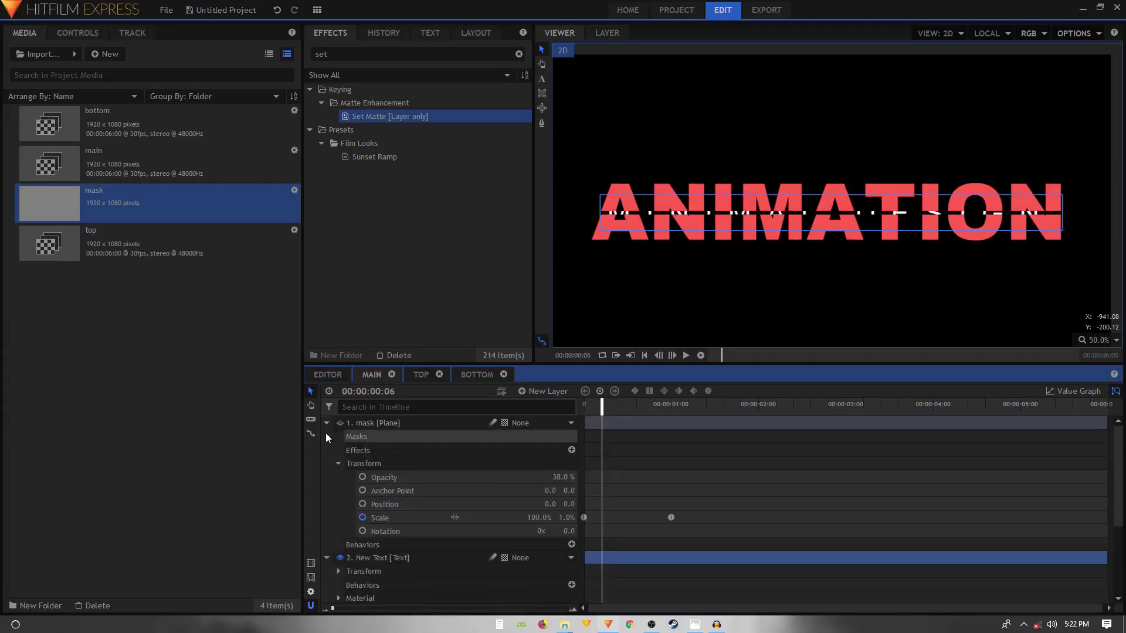
left_click(326, 422)
left_click(327, 437)
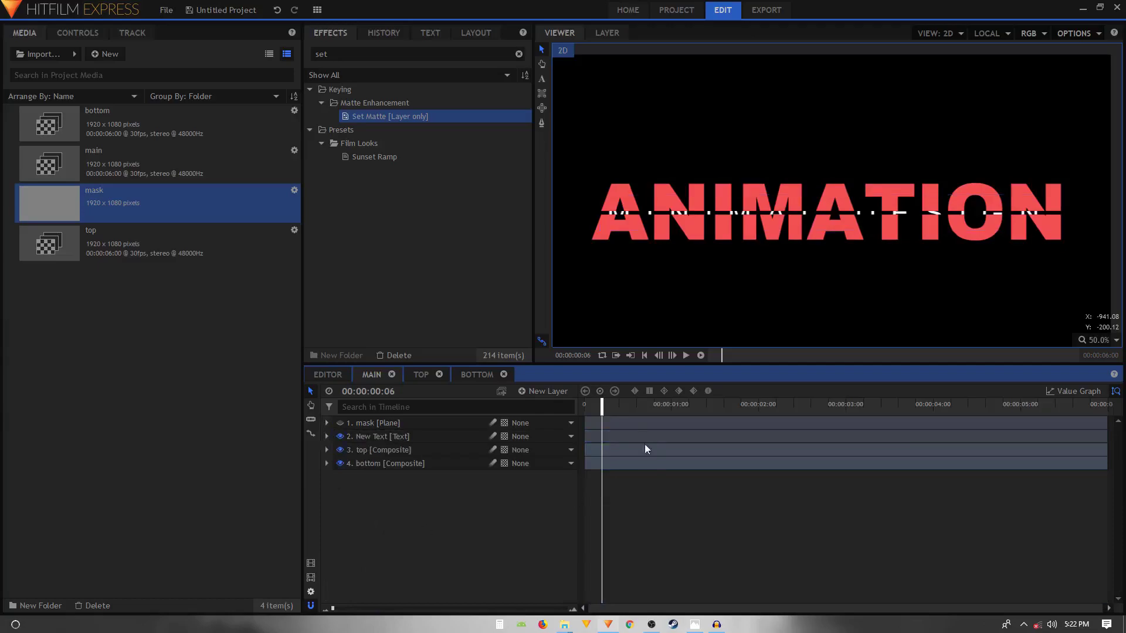
mouse_move(600, 408)
left_mouse_down()
mouse_move(585, 408)
mouse_move(610, 408)
left_mouse_up()
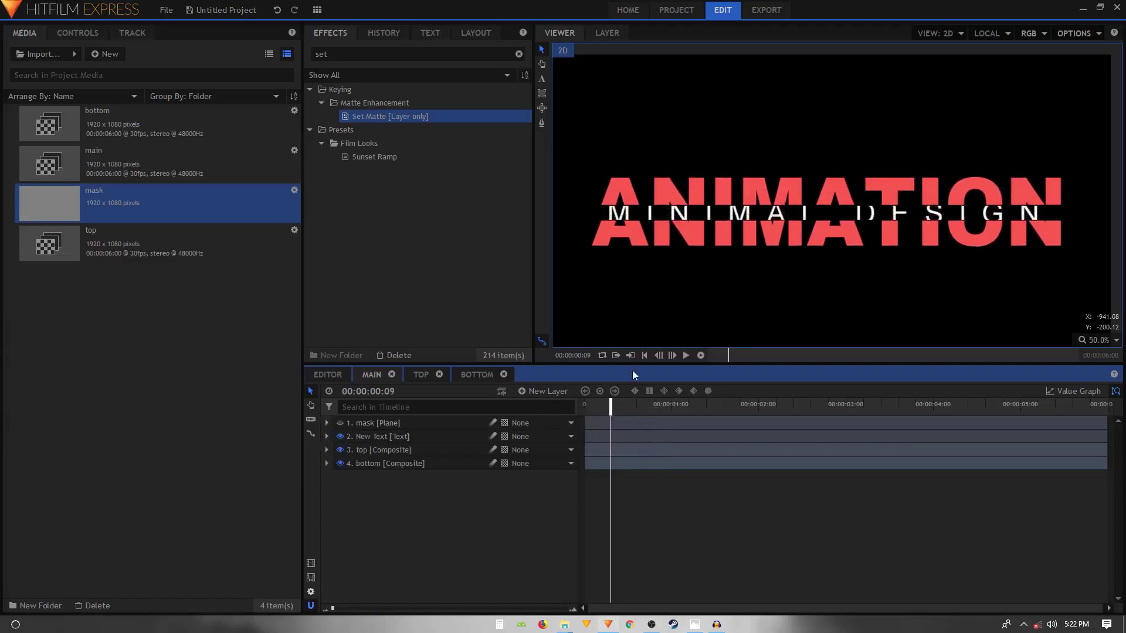
left_click_drag(725, 354, 757, 355)
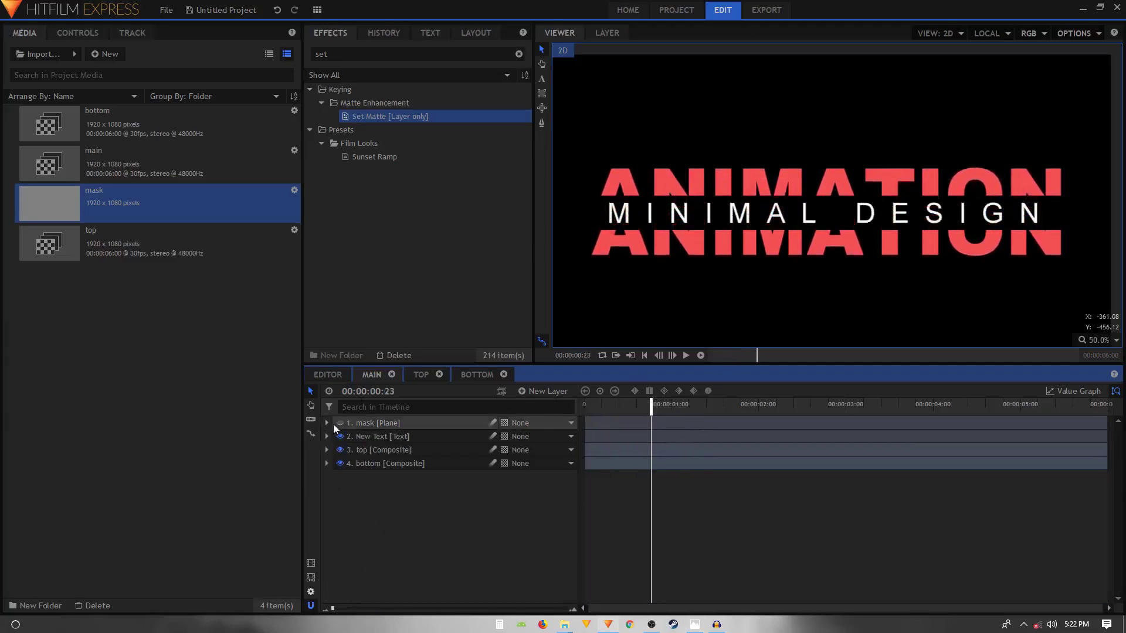
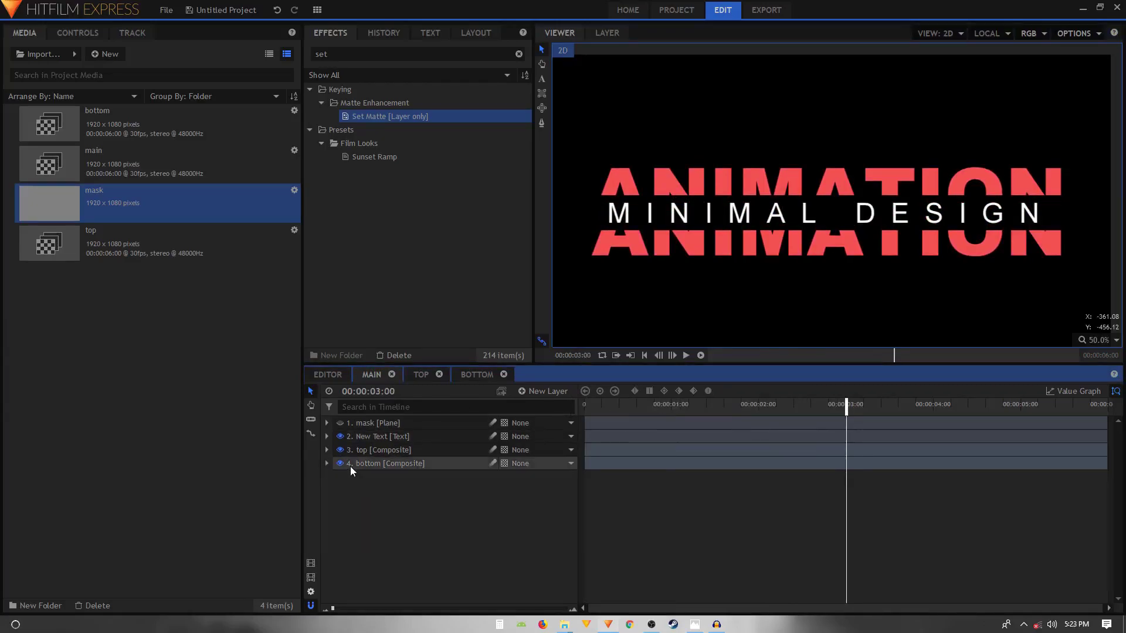
- Copy both Position keyframes of the bottom composite layer and paste them starting at 3 seconds
left_click(326, 463)
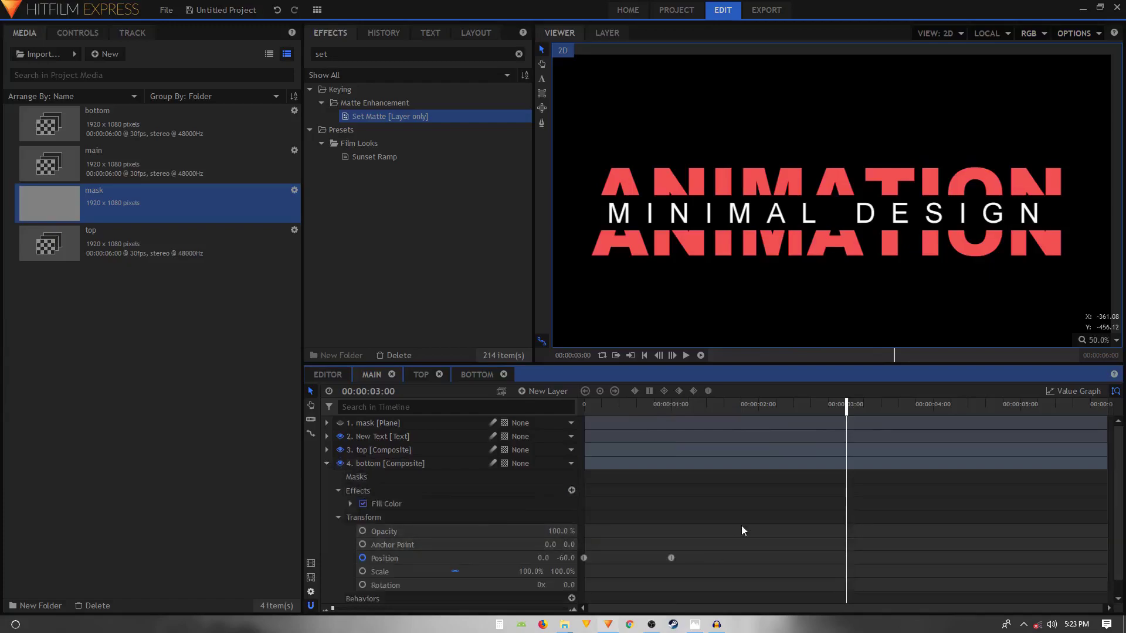
left_click_drag(693, 557, 582, 561)
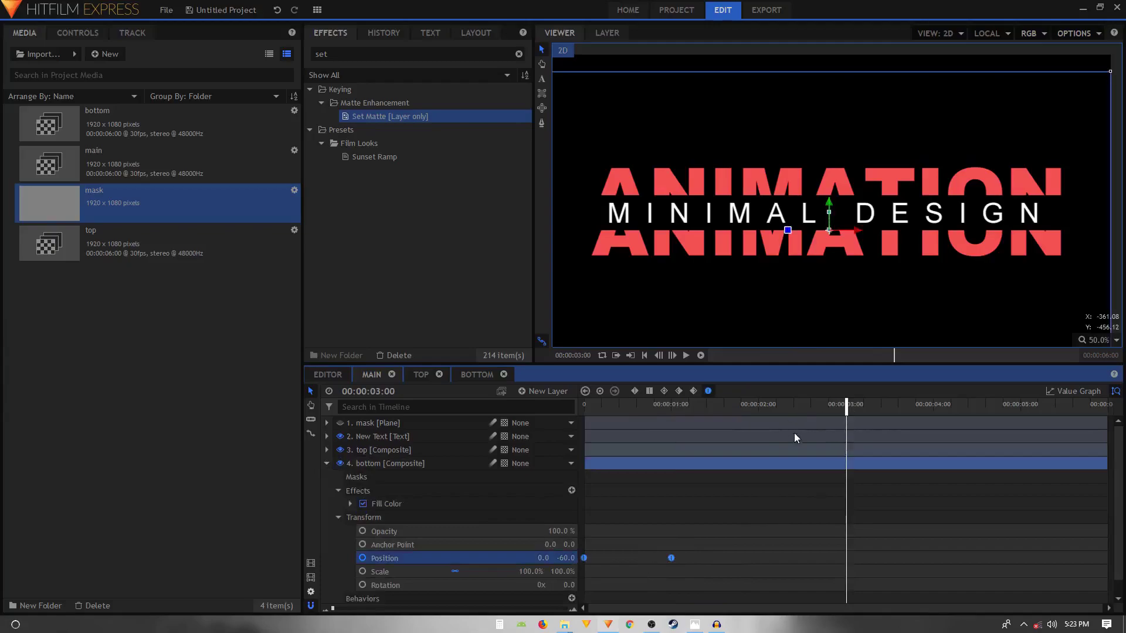
key("ctrl+v")
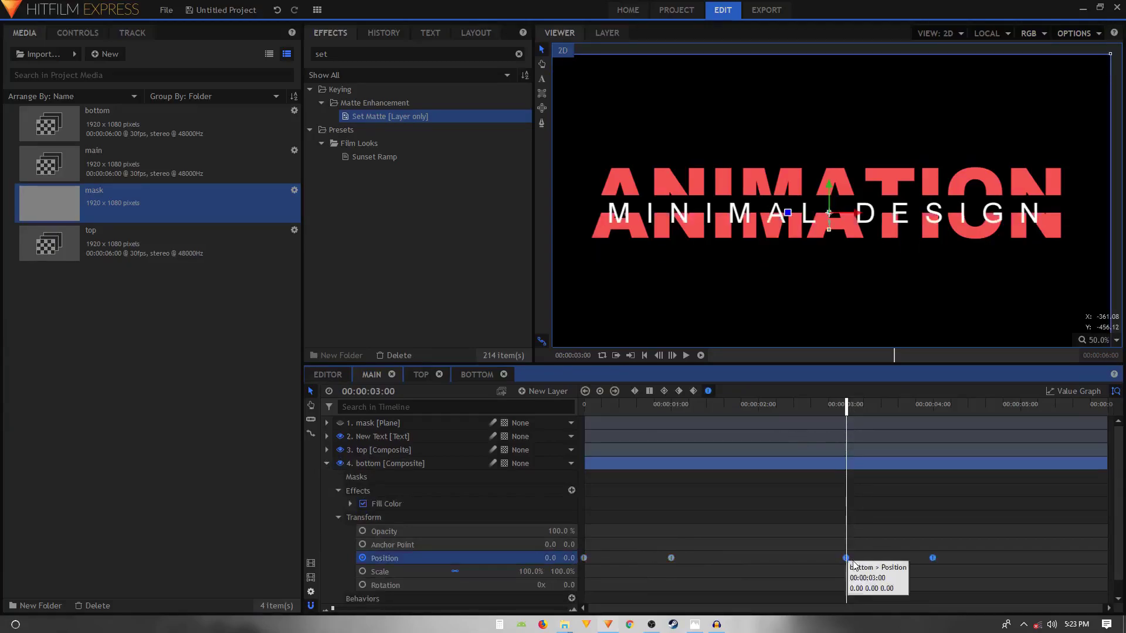
- Set the bottom composite layer's vertical Position keyframe at 3 seconds to -60, matching its keyframe at 1 second
left_click_drag(622, 406, 843, 414)
left_click(670, 557)
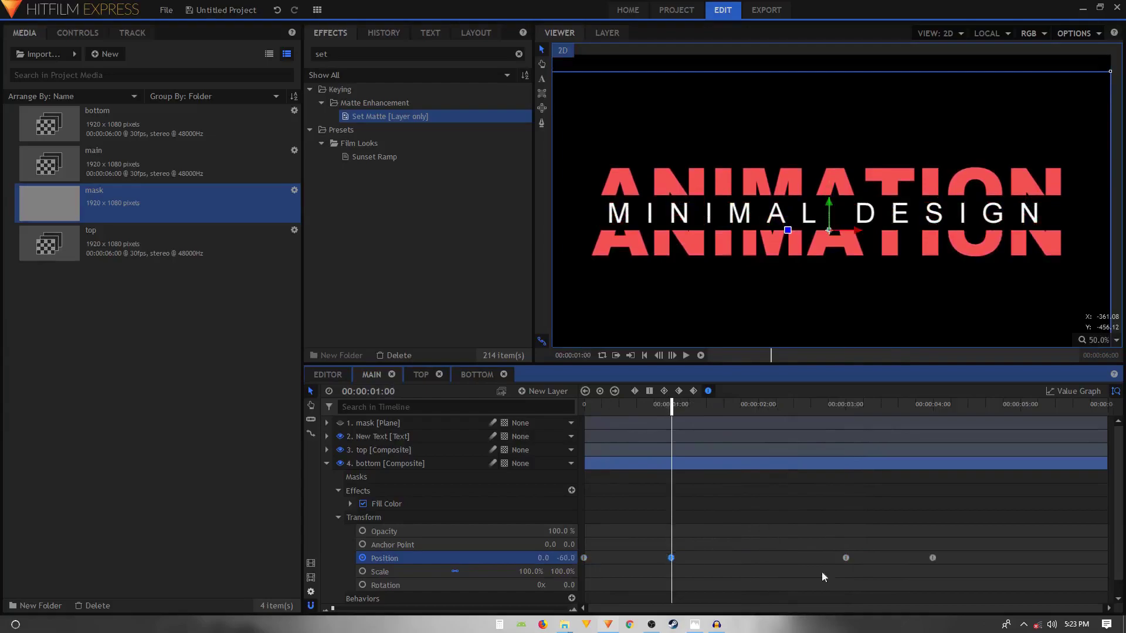
left_click(845, 558)
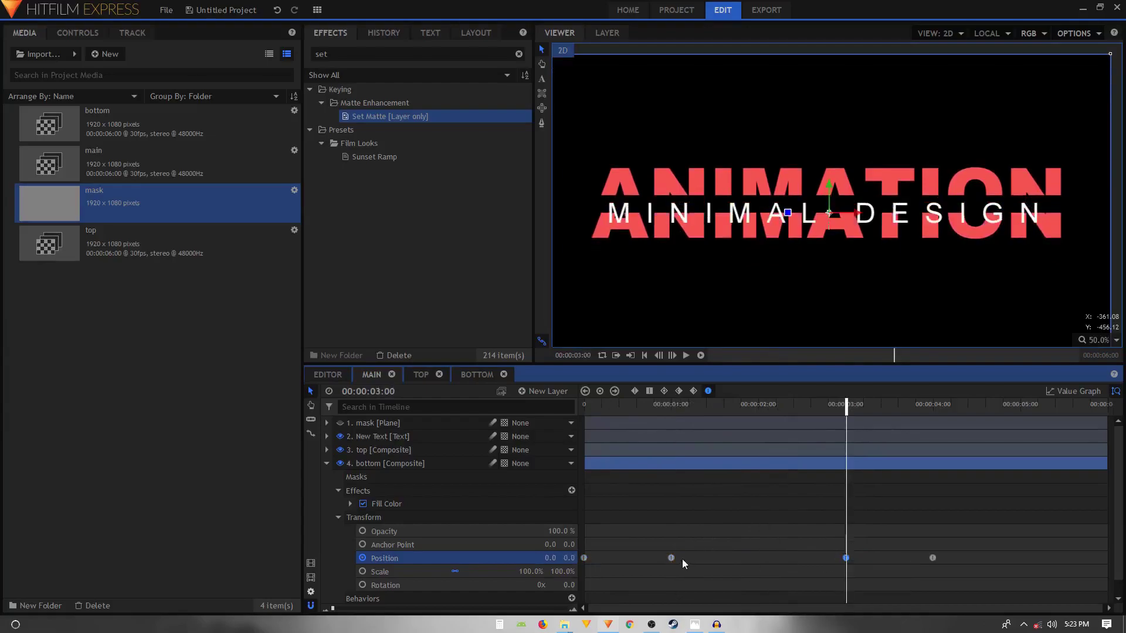
left_click(670, 558)
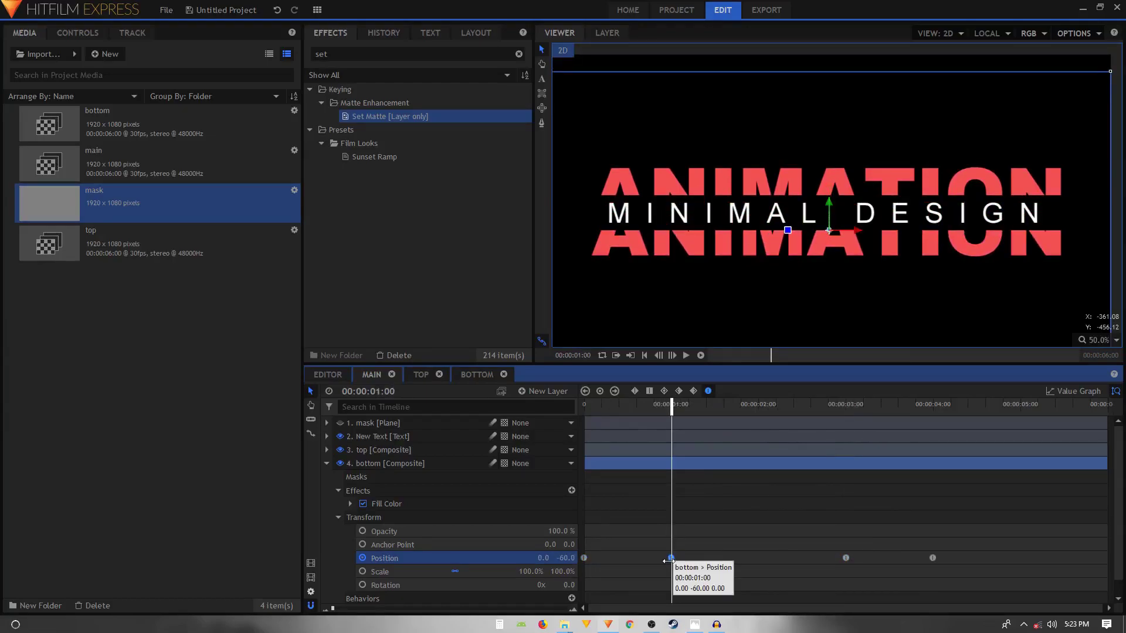
left_click(846, 557)
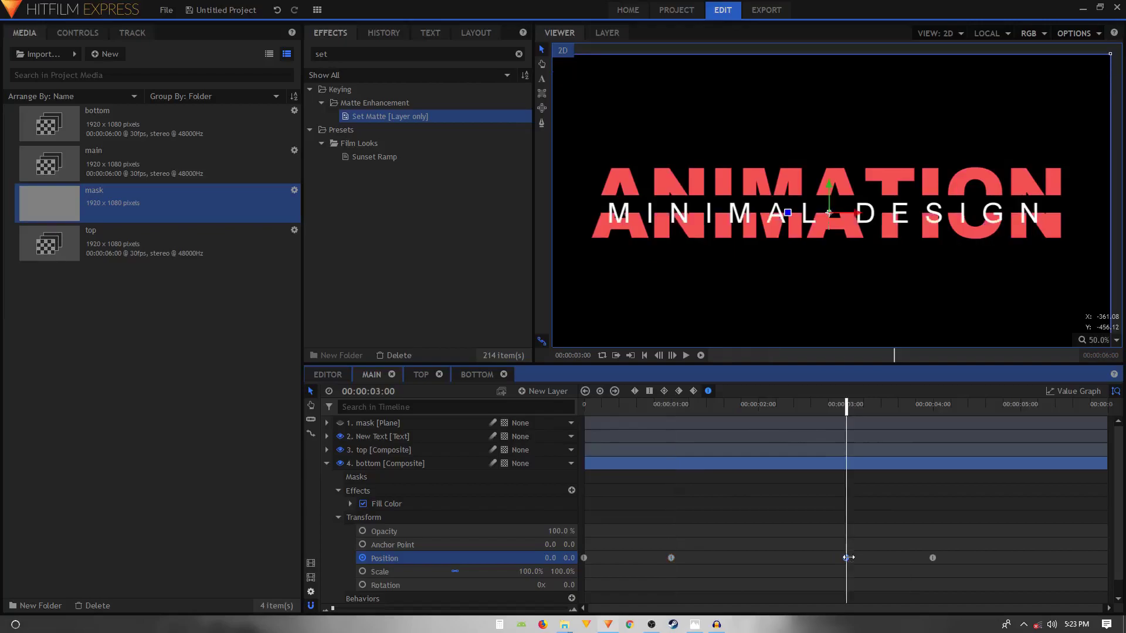
key("ctrl+v")
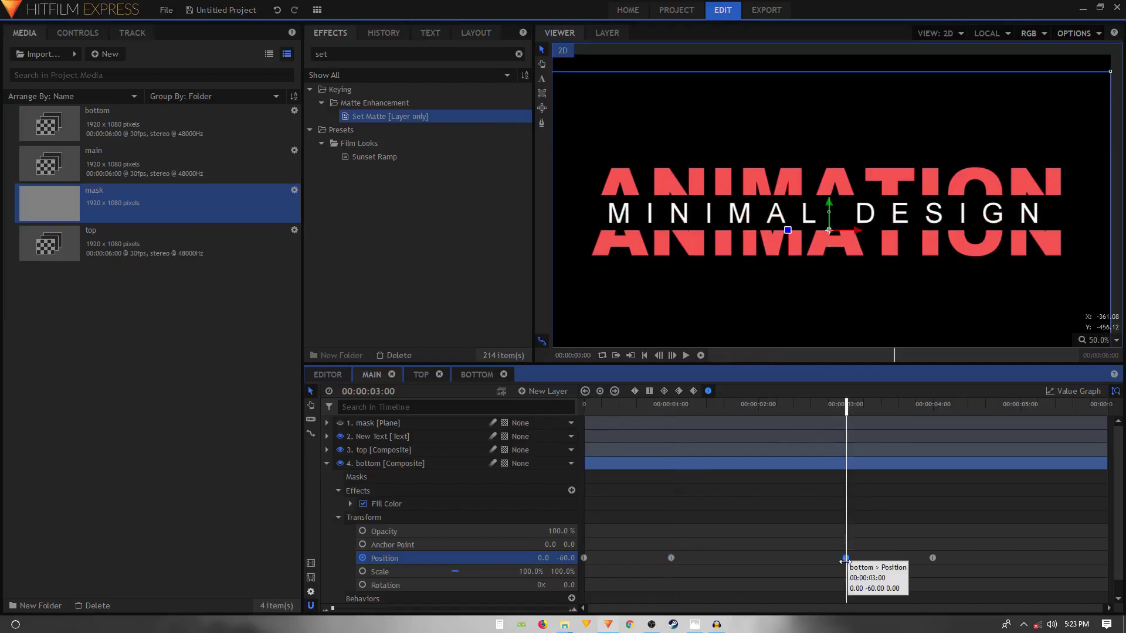
- Set the bottom composite layer's vertical Position keyframe at 4 seconds to 0, check the closing motion and collapse the layer
left_click(932, 558)
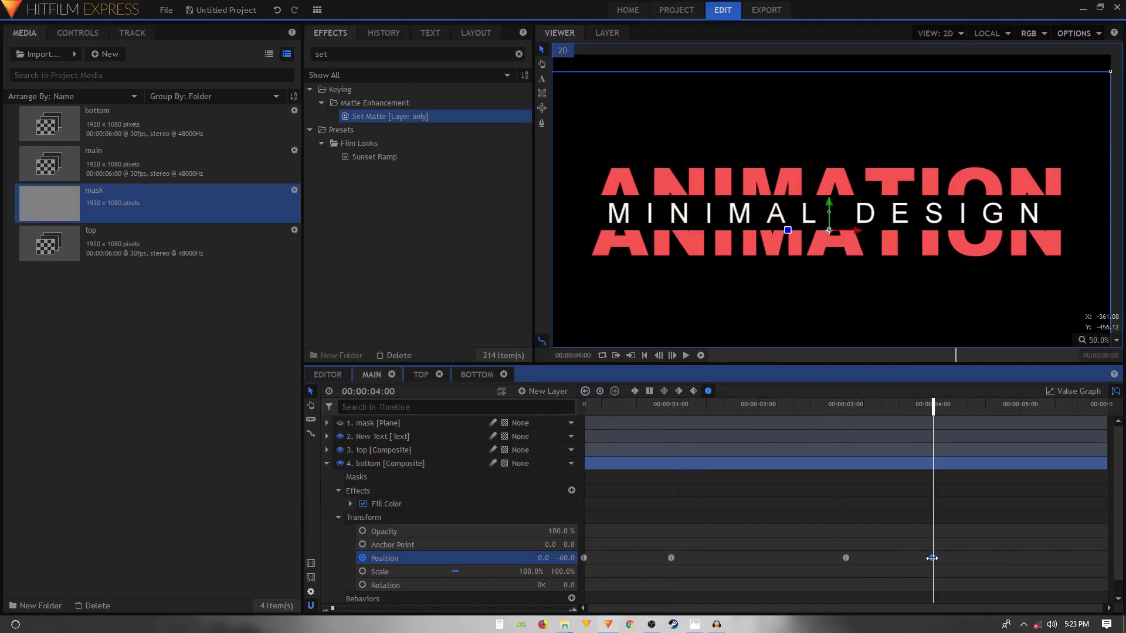
type("0")
key("Return")
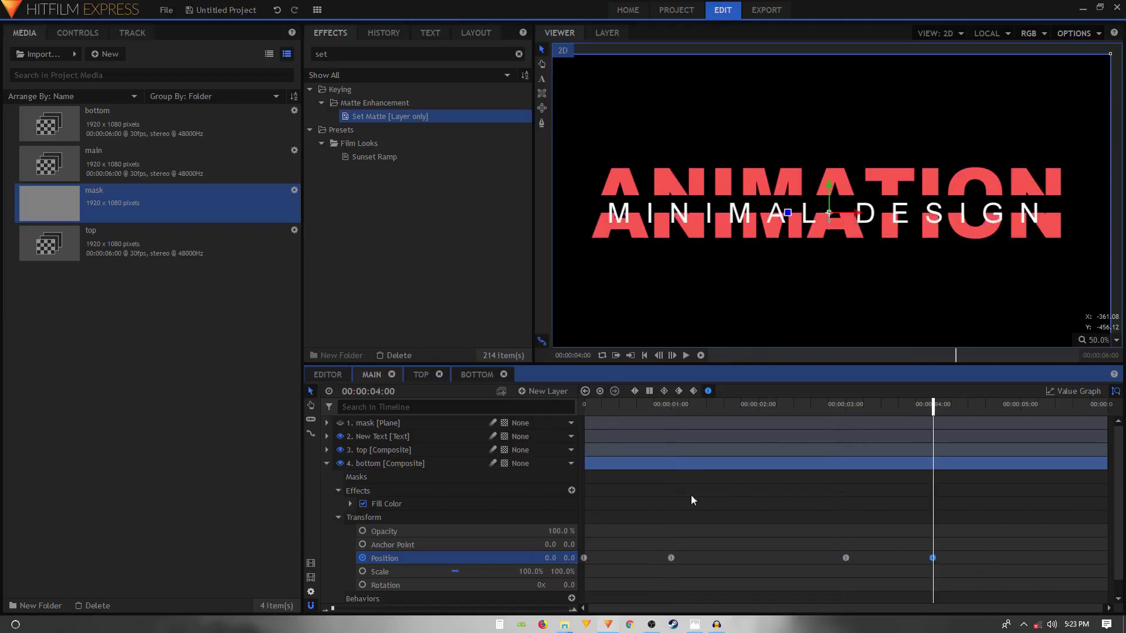
left_click_drag(802, 415, 932, 416)
left_click(325, 464)
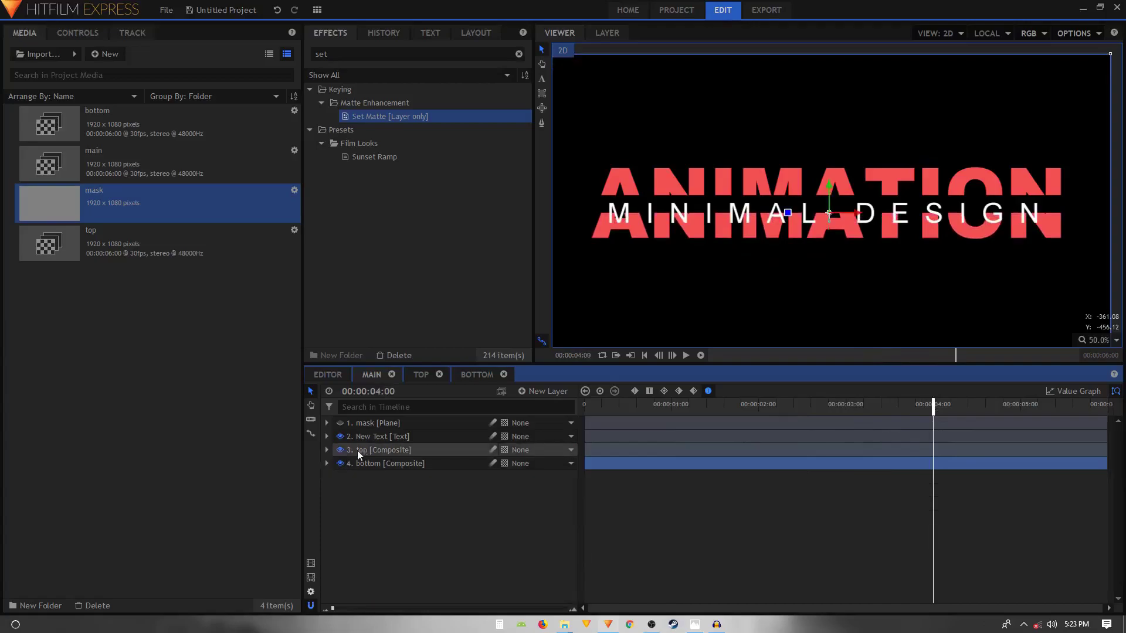
- Copy both Position keyframes of the top composite layer and paste them starting at 3 seconds
left_click(326, 451)
left_click(339, 477)
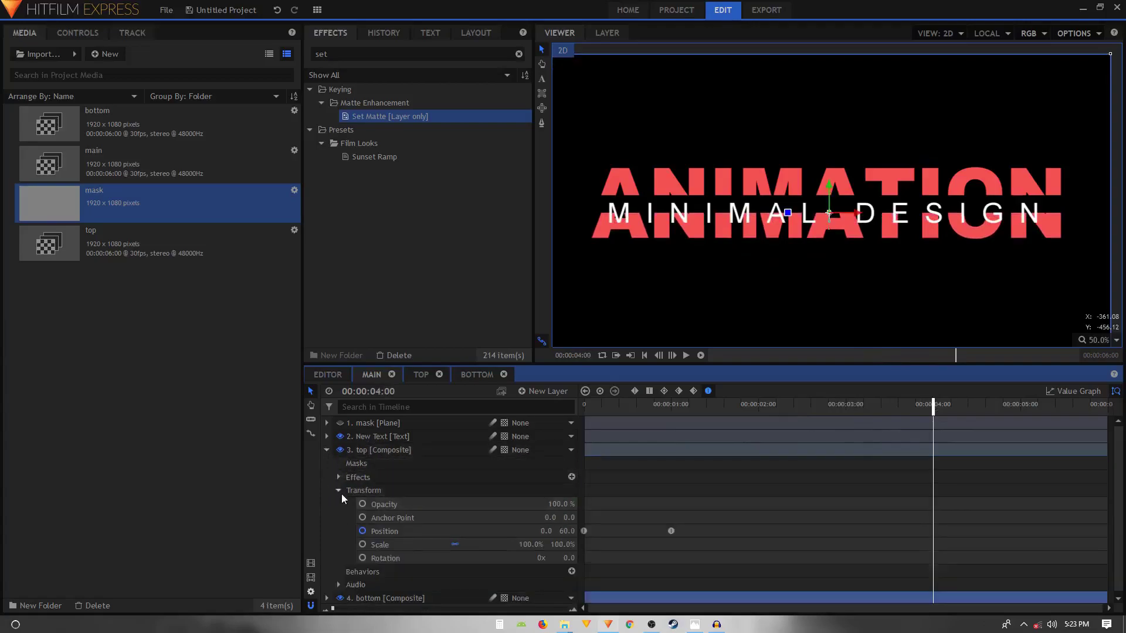
scroll(691, 527, "down", 3)
left_click_drag(691, 522, 583, 536)
left_click(849, 403)
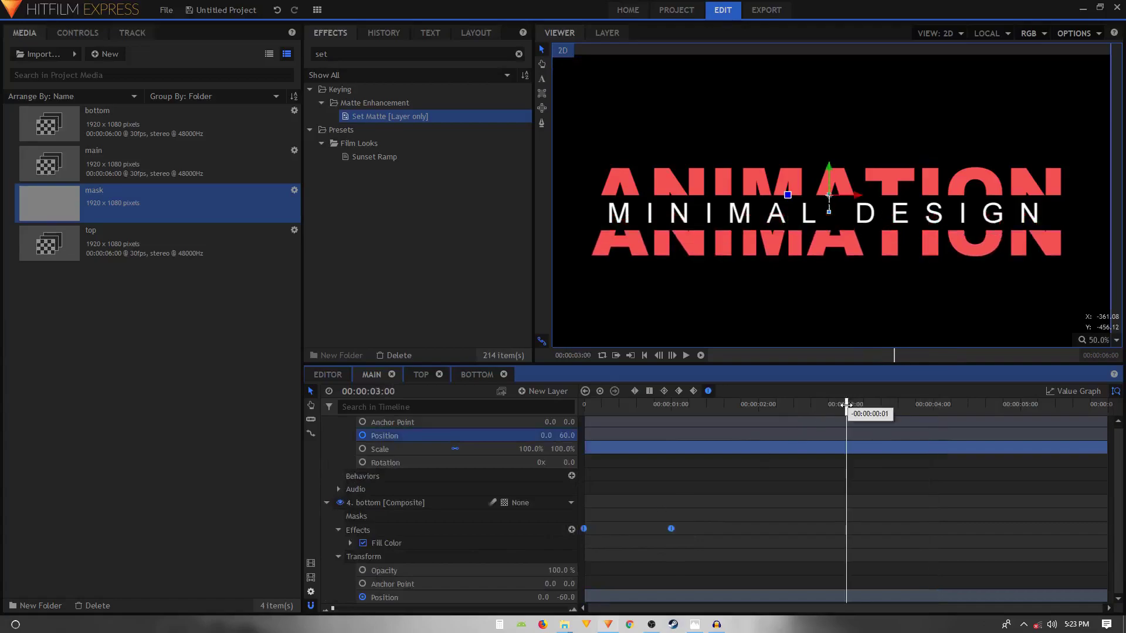
left_click(846, 527)
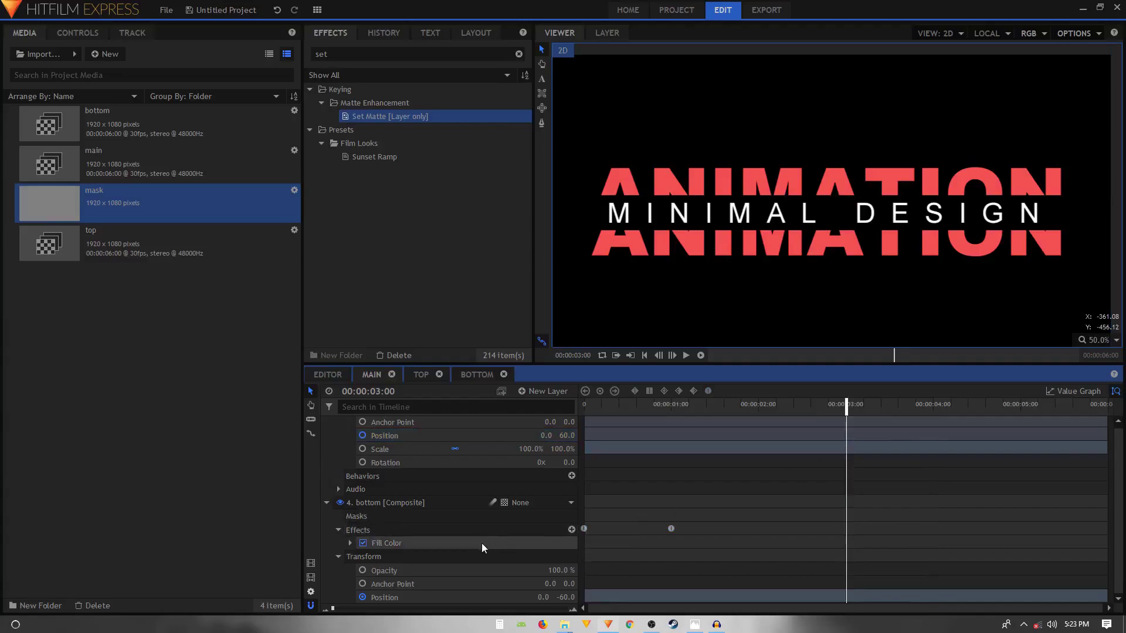
left_click(337, 529)
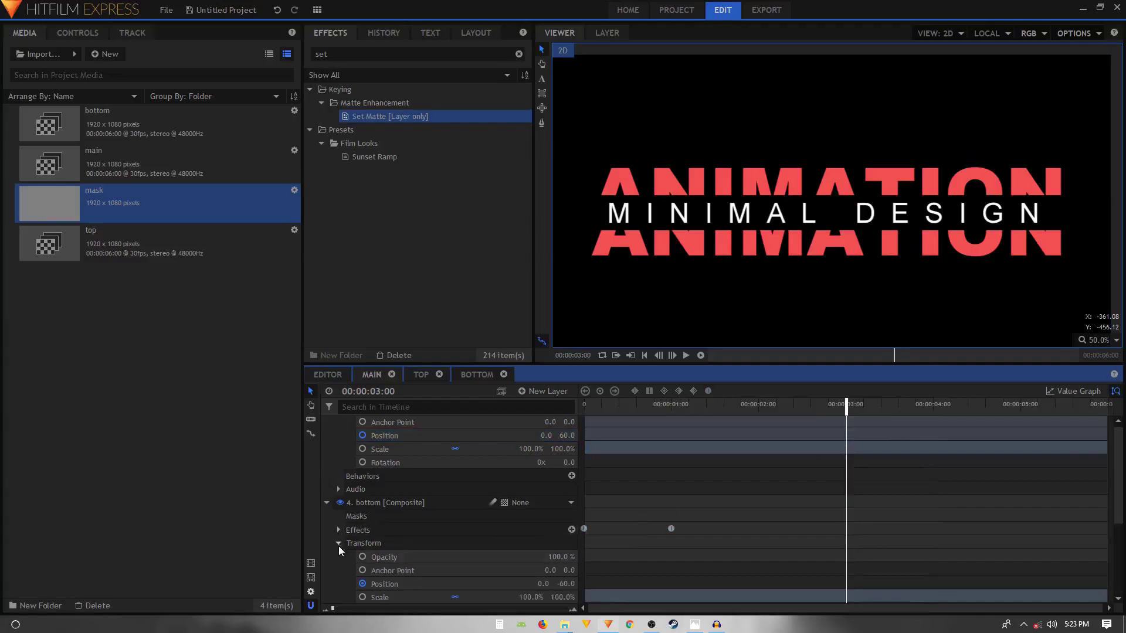
left_click(326, 502)
left_click(441, 530)
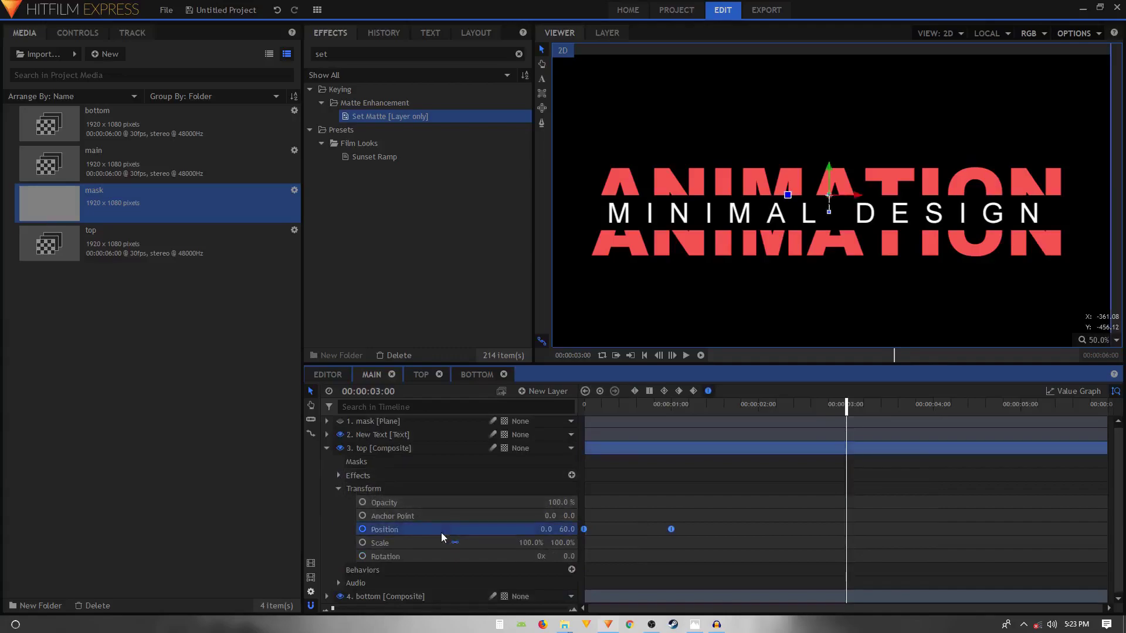
- Set the top composite layer's vertical Position keyframe at 3 seconds to 60
left_click(847, 529)
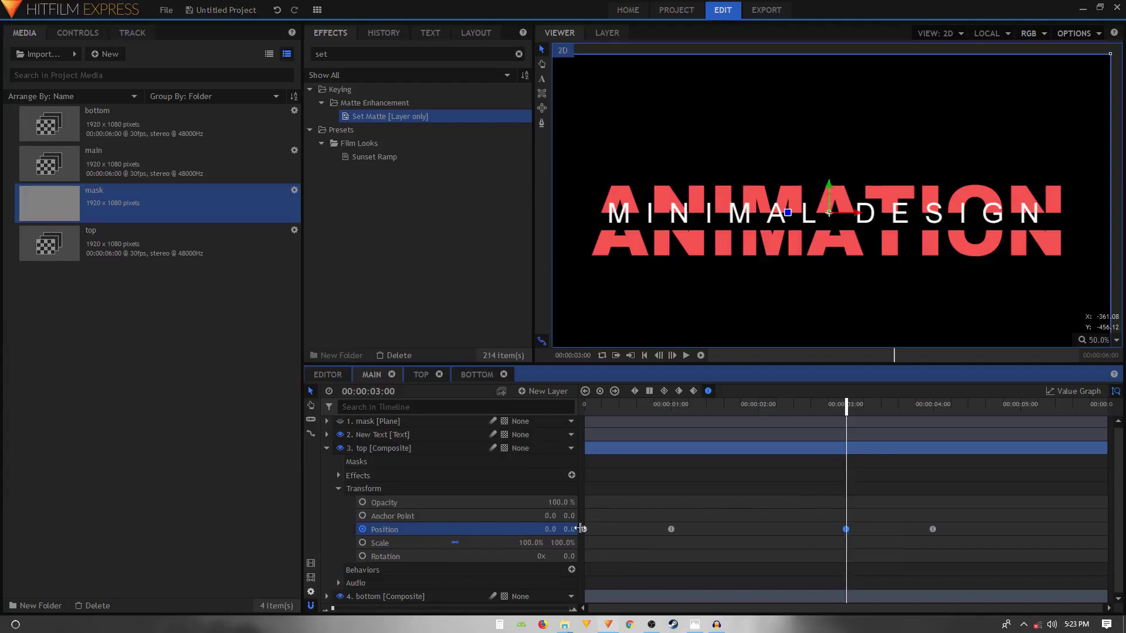
type("60")
key("Return")
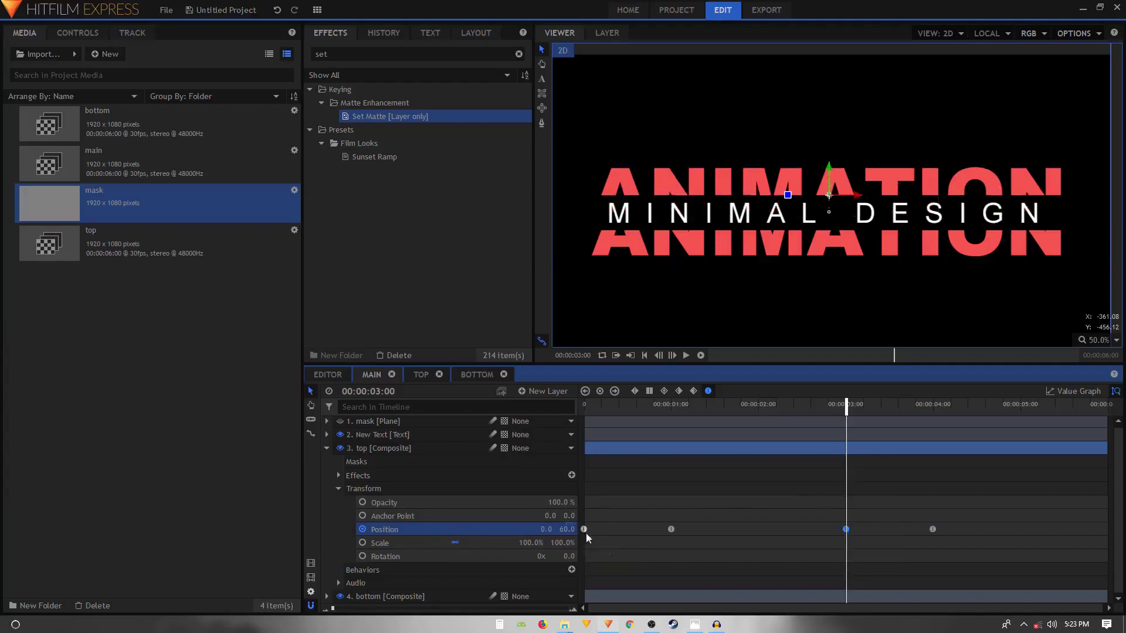
- Set the top composite layer's vertical Position keyframe at 4 seconds to 0, check the motion and collapse the layer
left_click(932, 530)
left_click(570, 529)
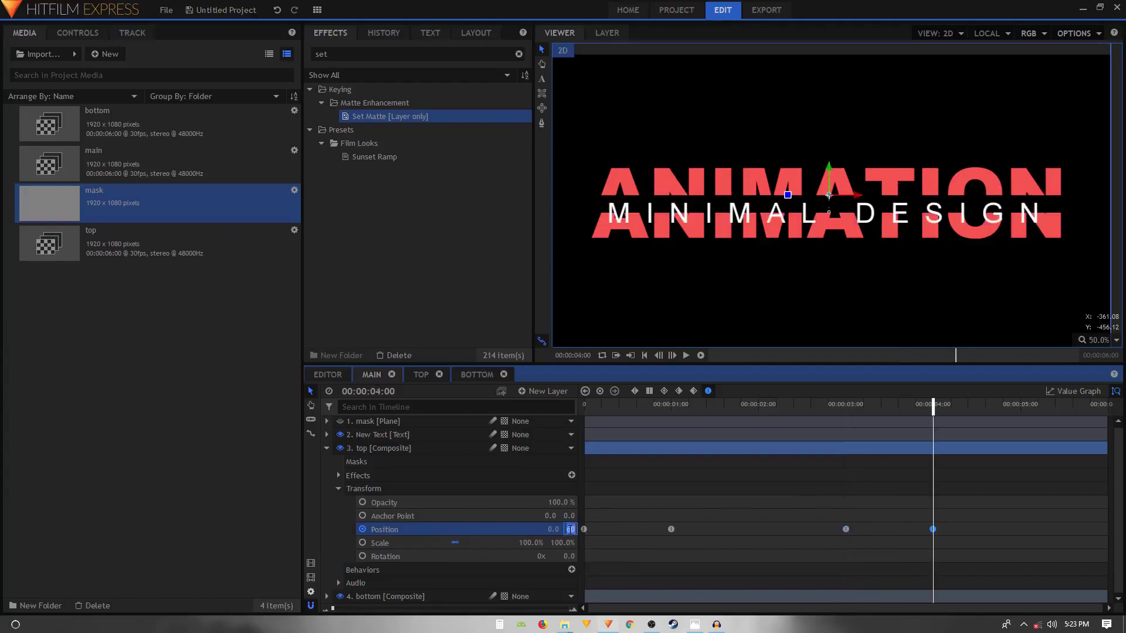
type("0")
left_click_drag(610, 423, 921, 473)
left_click(326, 448)
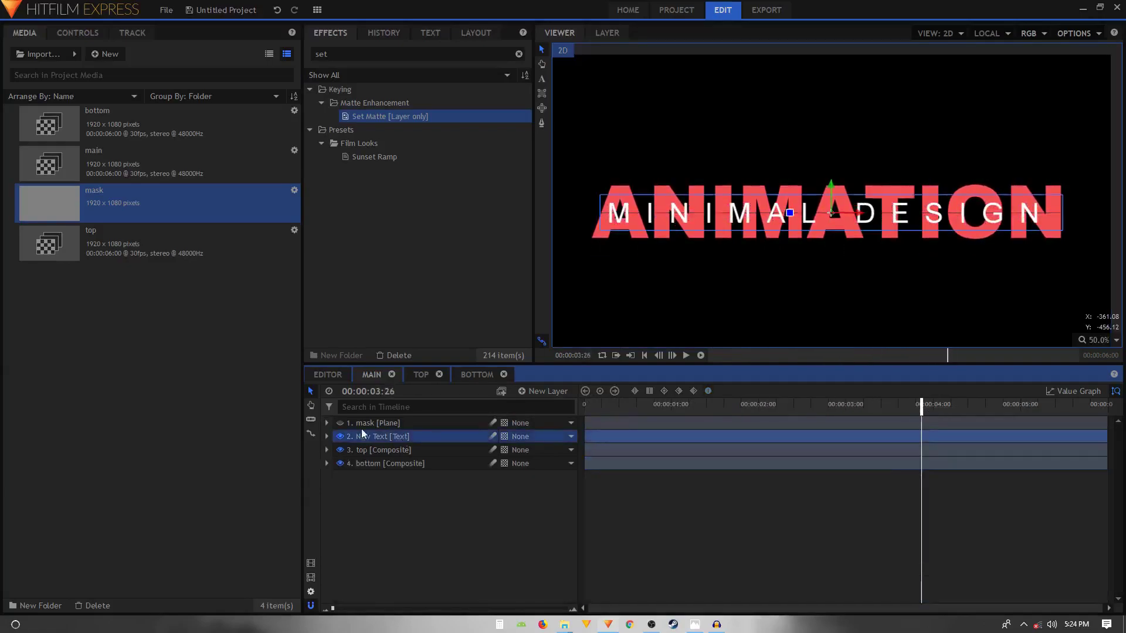
- Copy both Scale keyframes of the mask plane and paste them starting at 3 seconds
left_click(360, 421)
left_click(327, 422)
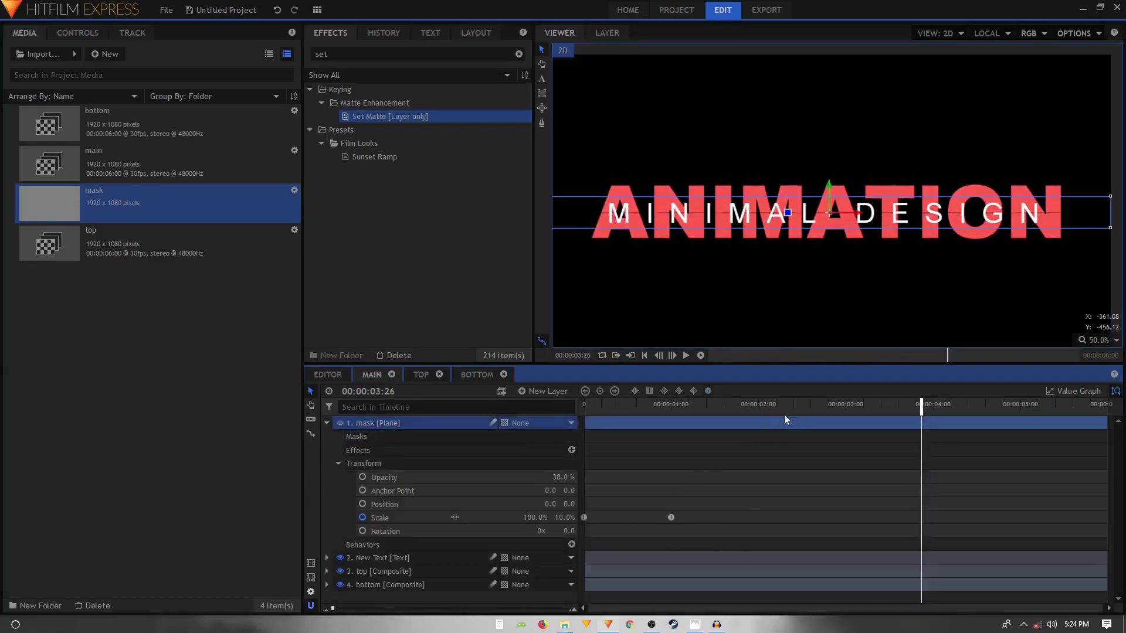
left_click_drag(785, 419, 846, 412)
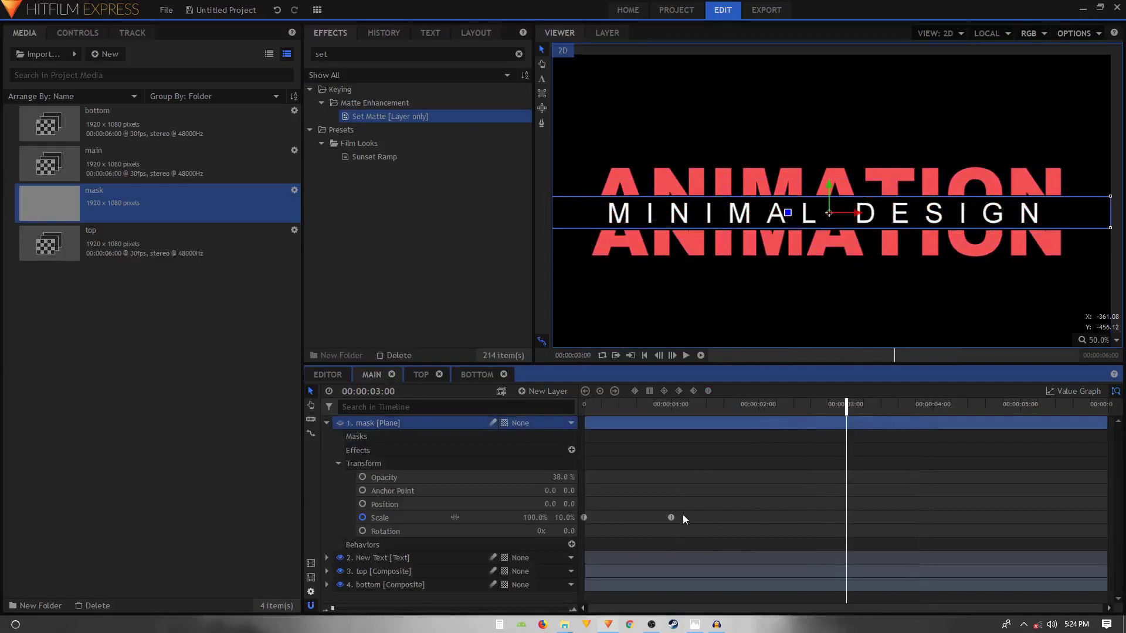
left_click_drag(688, 506, 577, 523)
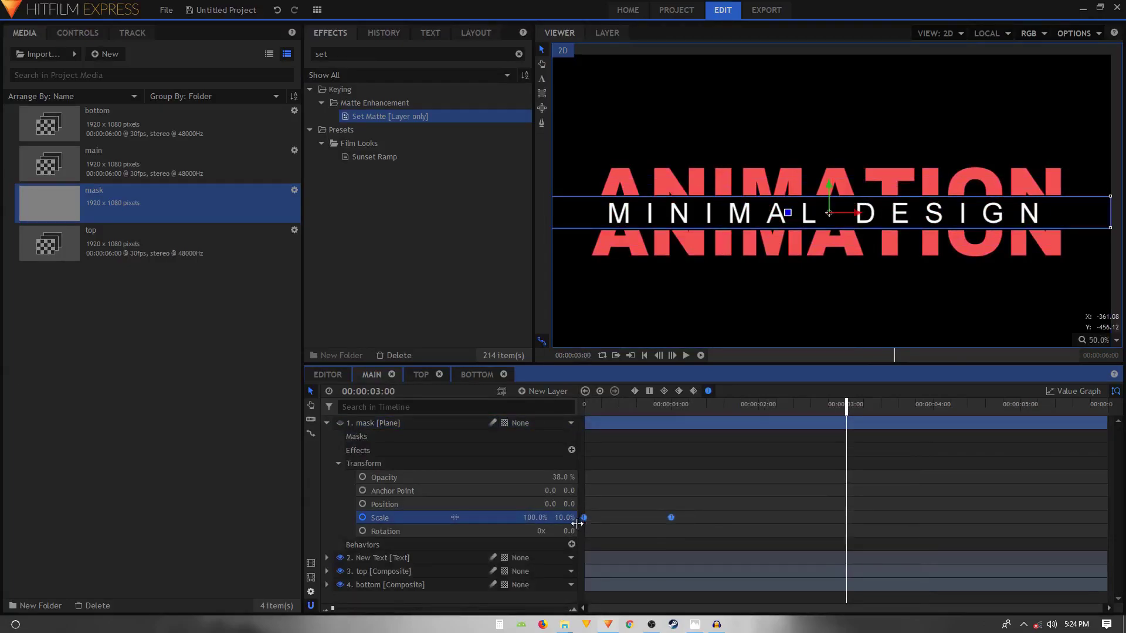
key("ctrl+v")
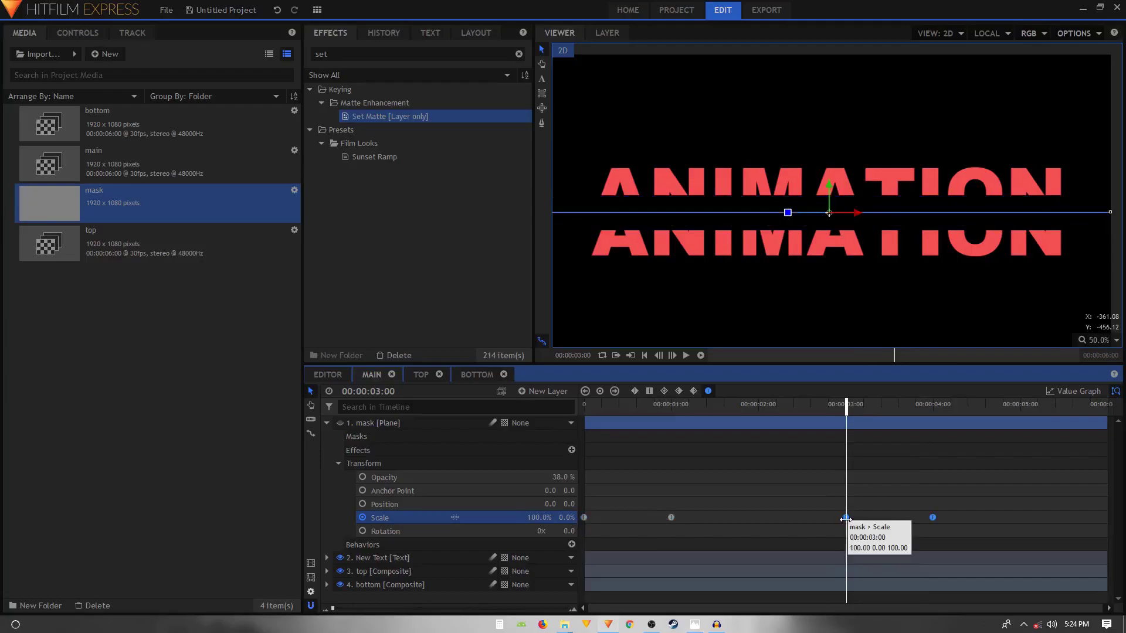
- Set the mask plane's vertical Scale keyframe at 3 seconds to 10%, matching its keyframe at 1 second
left_click(672, 517)
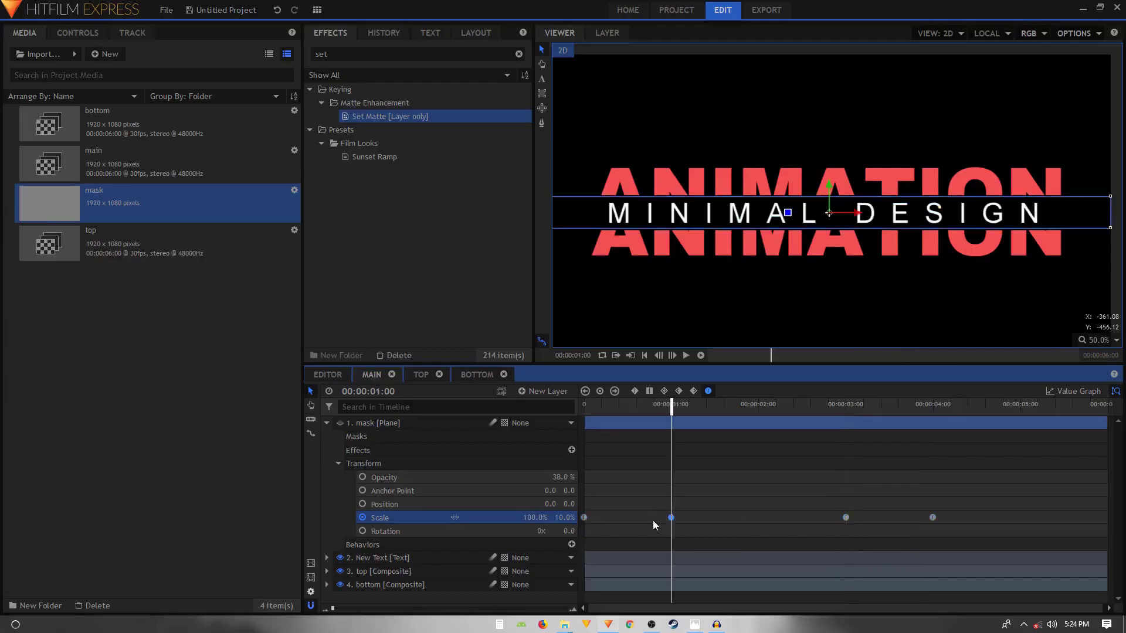
left_click(845, 517)
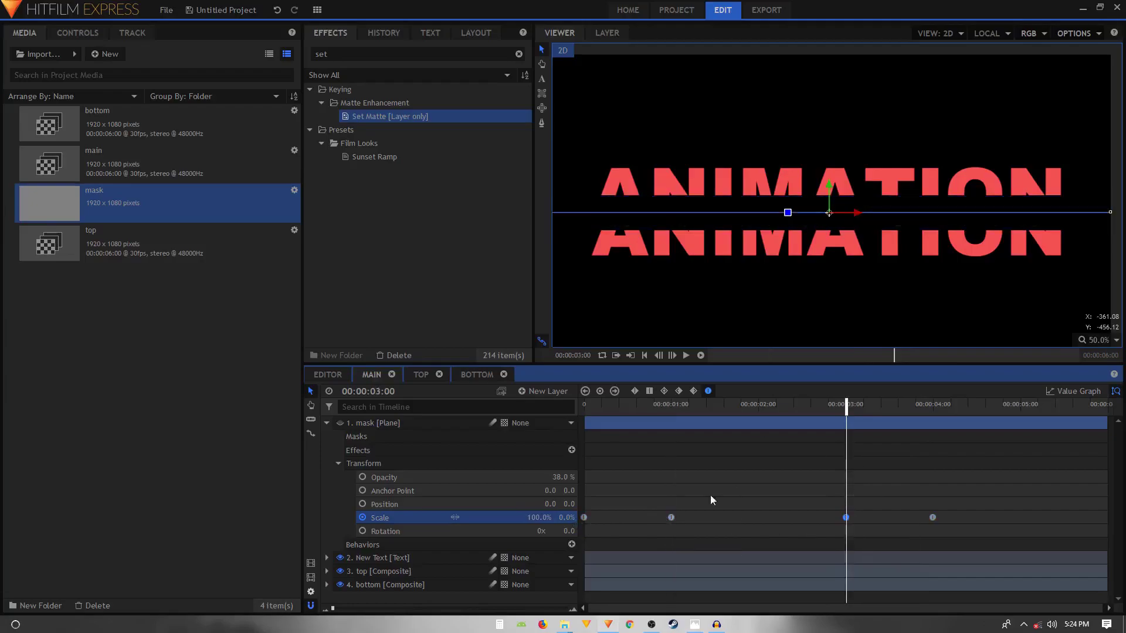
left_click(569, 517)
type("10")
key("Return")
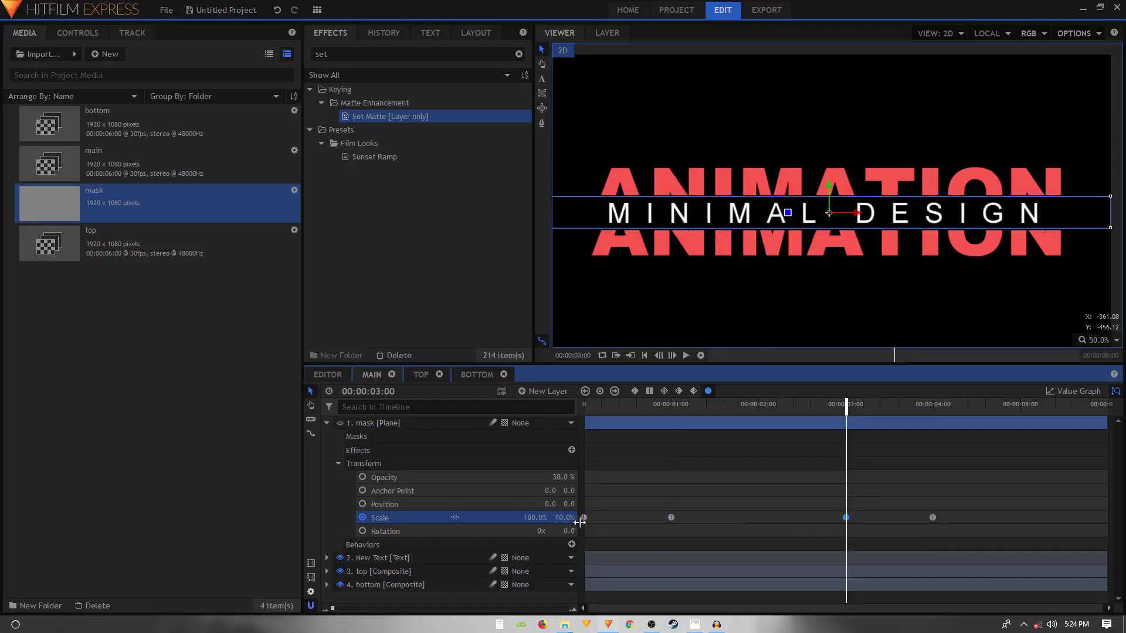
- Set the mask plane's vertical Scale keyframe at 4 seconds to 0%, check the closing reveal and collapse the layer
left_click(932, 517)
left_click(570, 517)
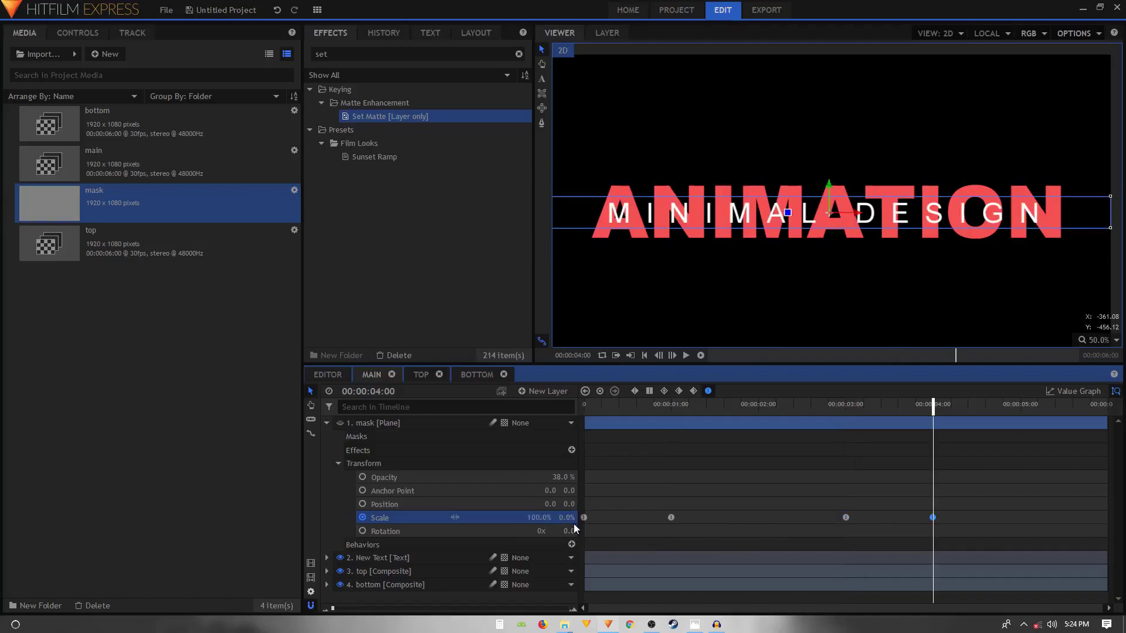
left_click_drag(591, 434, 910, 469)
left_click(326, 422)
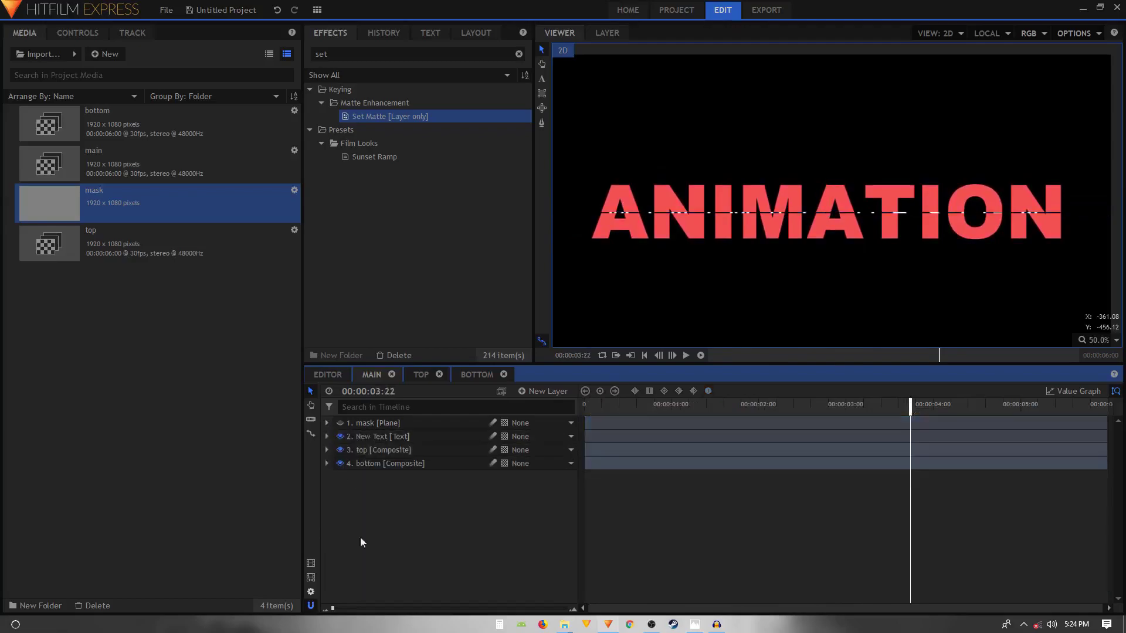
- Play the main composite from the start to examine the full opening and closing title animation, and return to the first frame
key("Home")
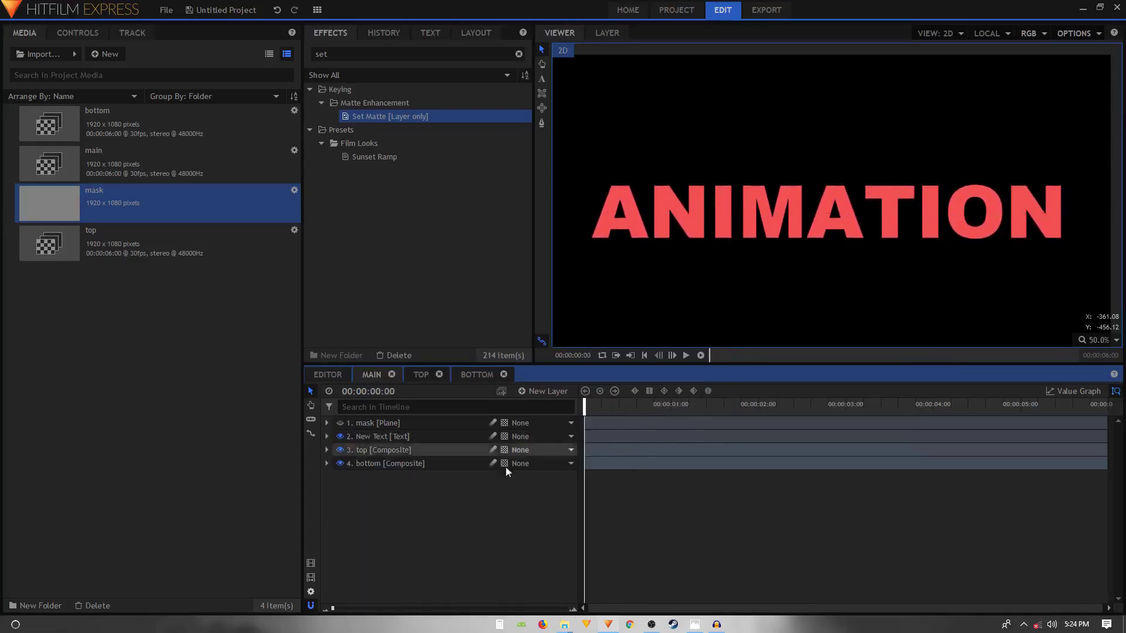
left_click(689, 354)
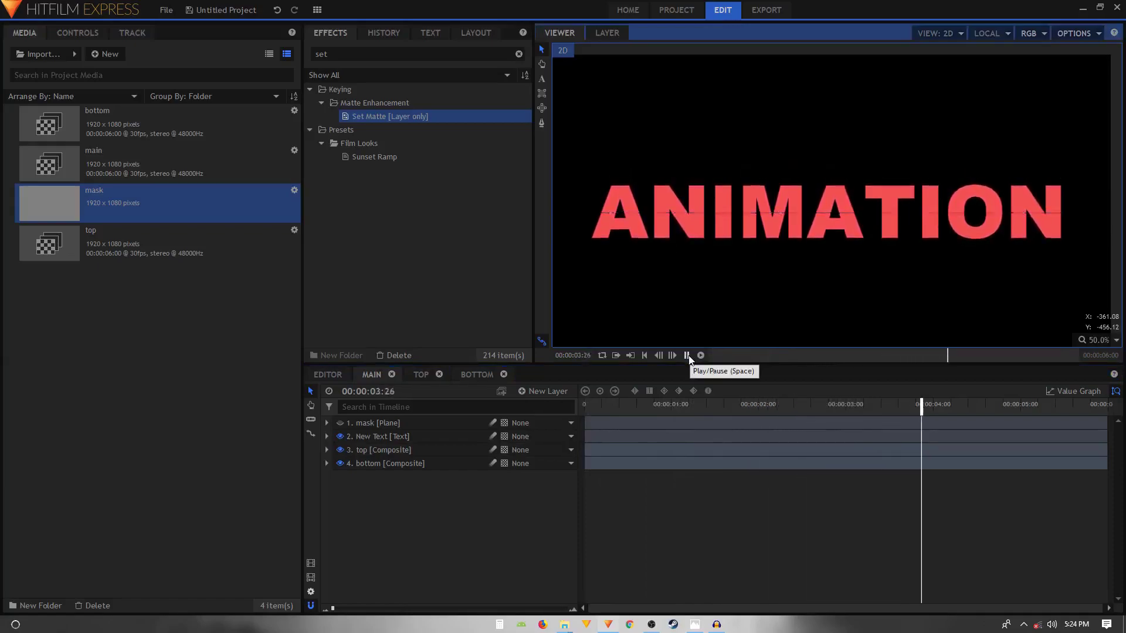
left_click(687, 355)
left_click_drag(663, 409, 584, 409)
left_click(685, 355)
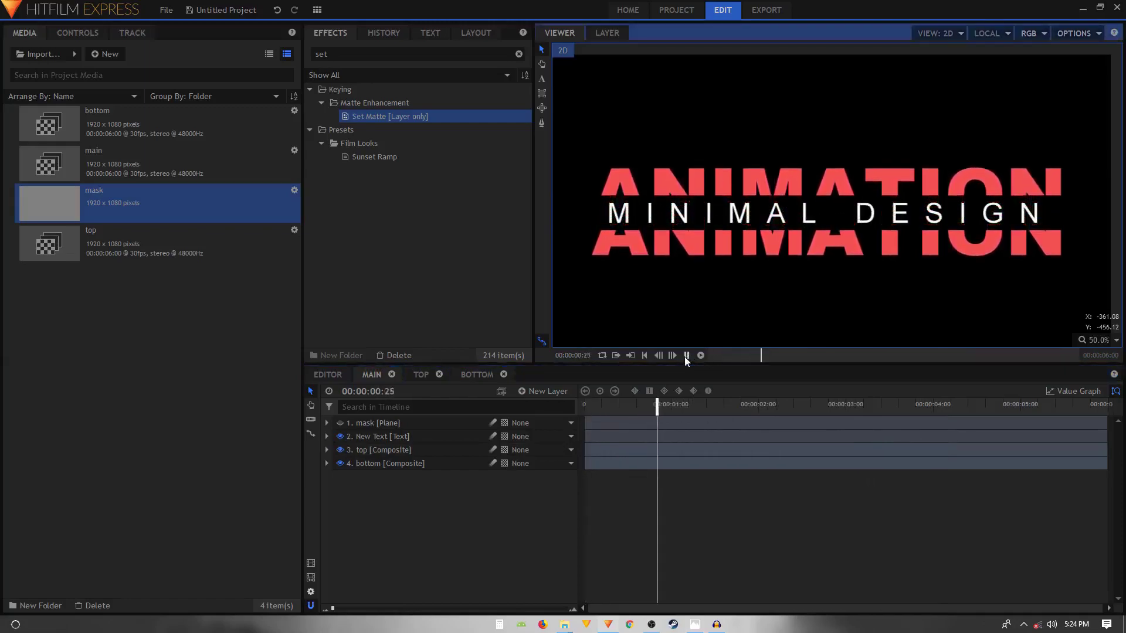
left_click(686, 355)
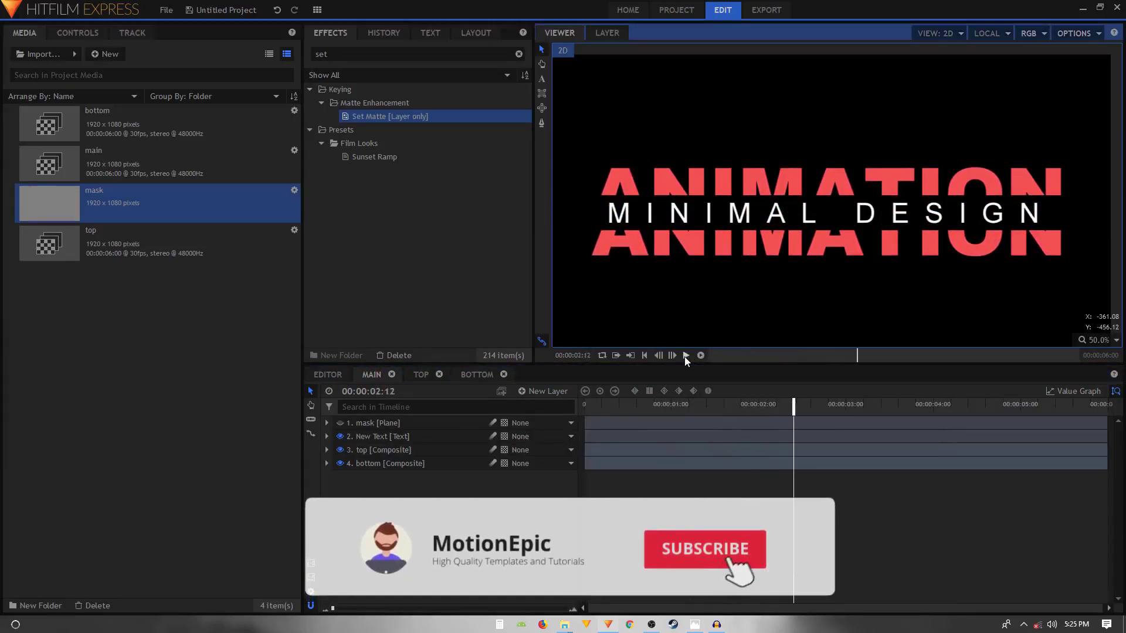
scroll(836, 241, "down", 1)
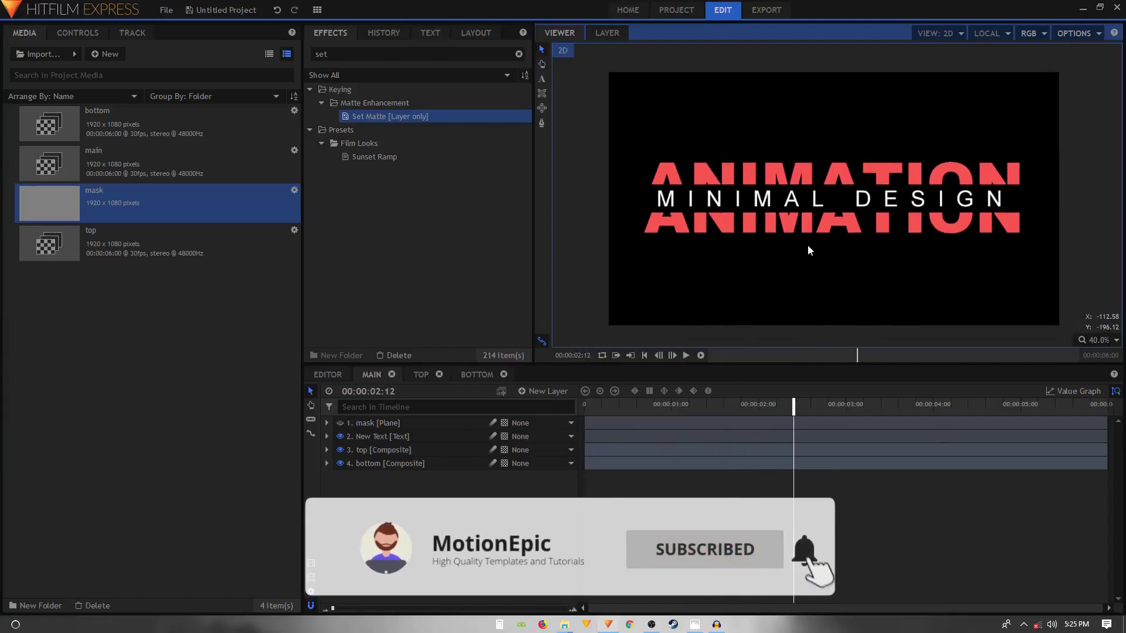
left_click_drag(659, 409, 585, 404)
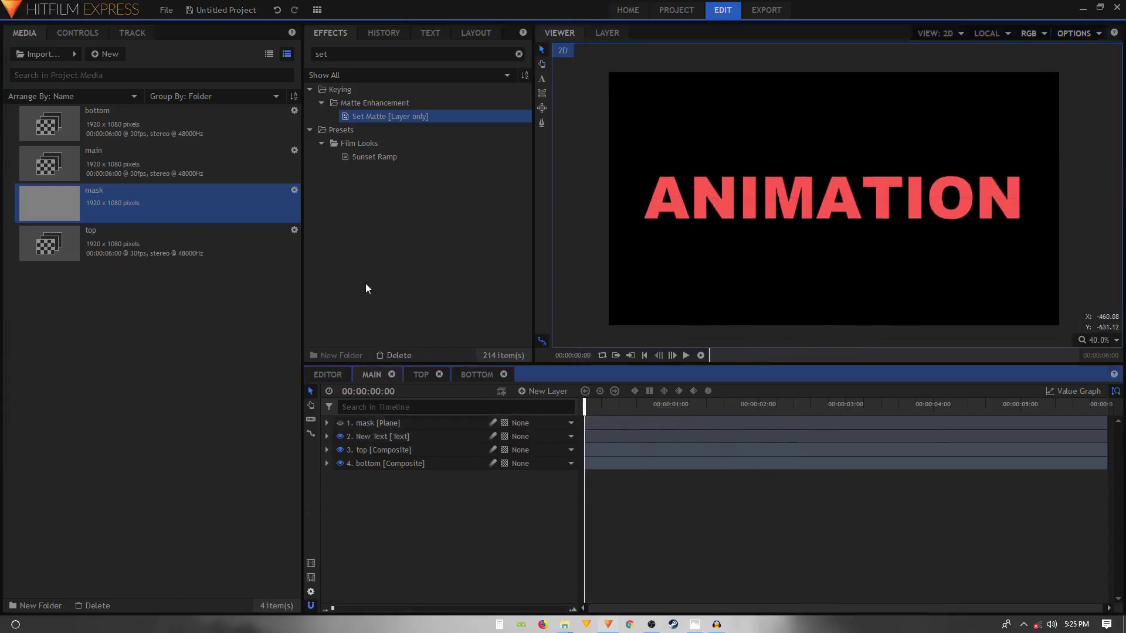
- Import the landscape video 615240468.mp4 into the project media
left_click(29, 55)
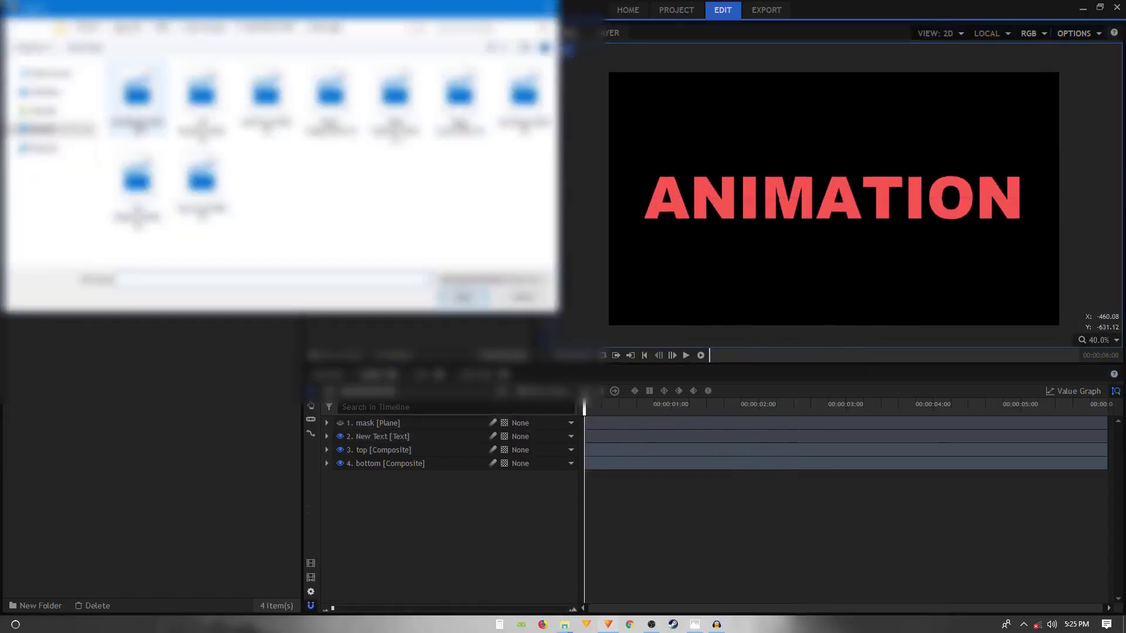
double_click(197, 162)
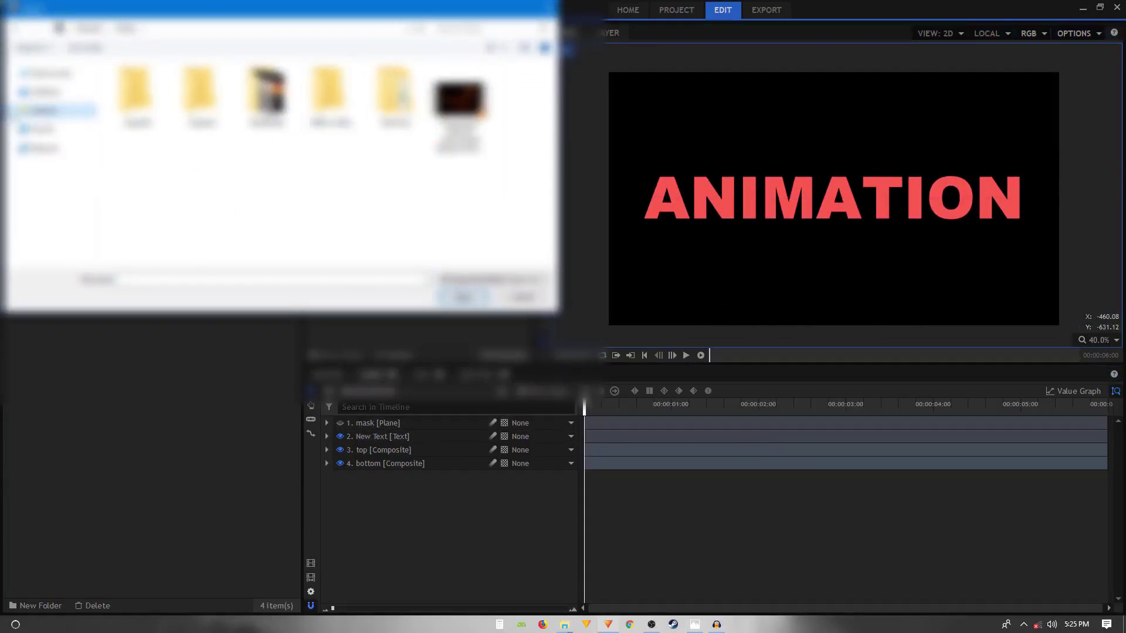
left_click(13, 111)
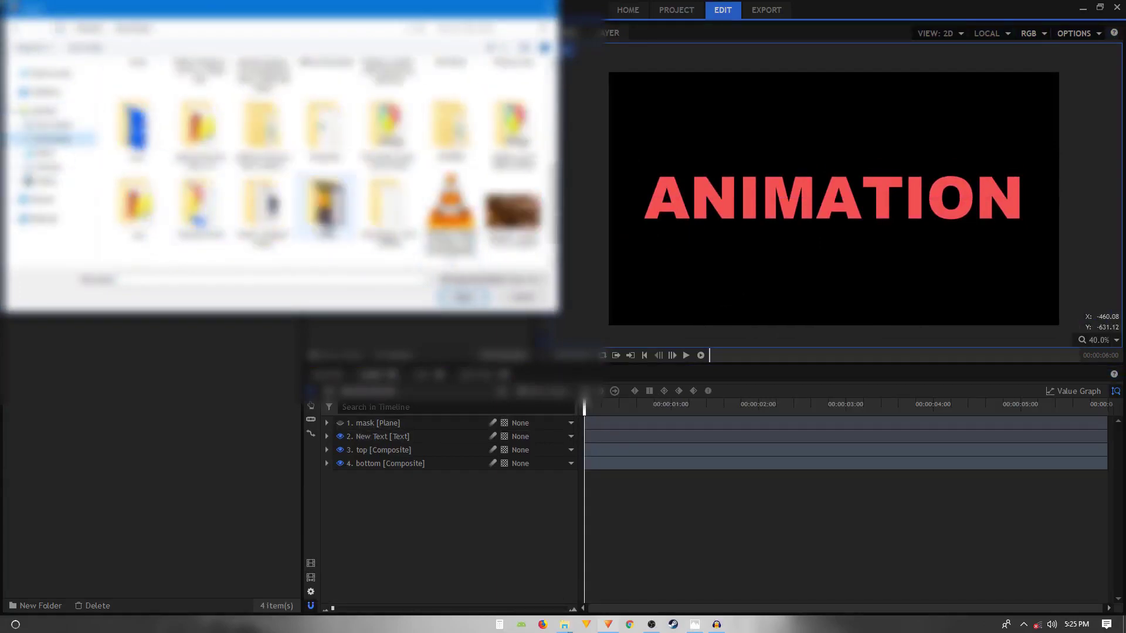
double_click(197, 93)
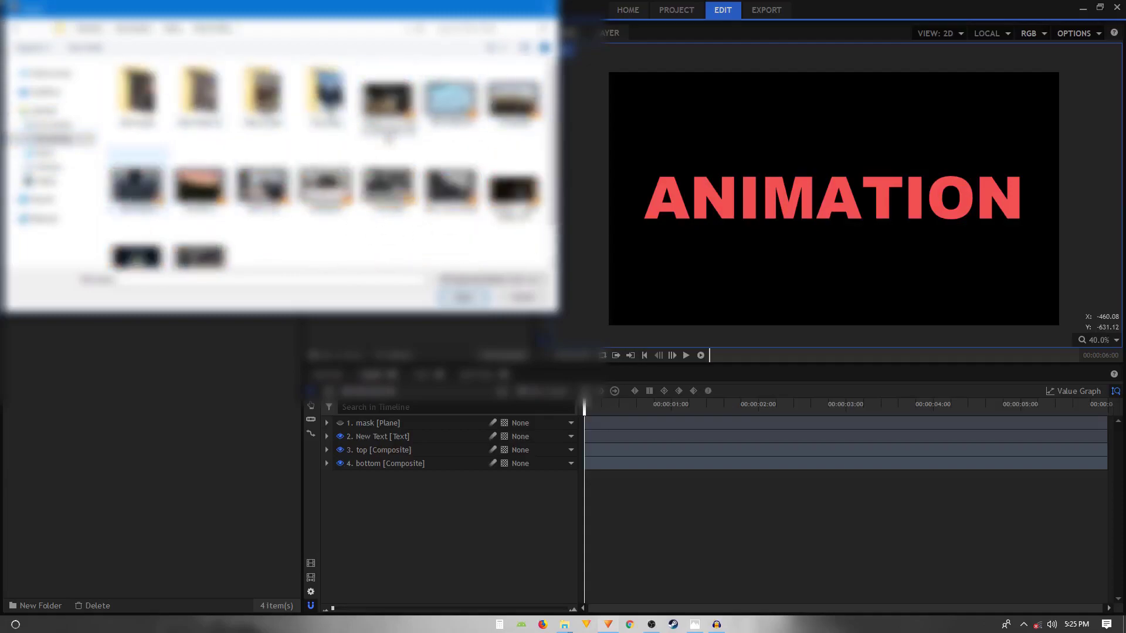
double_click(262, 185)
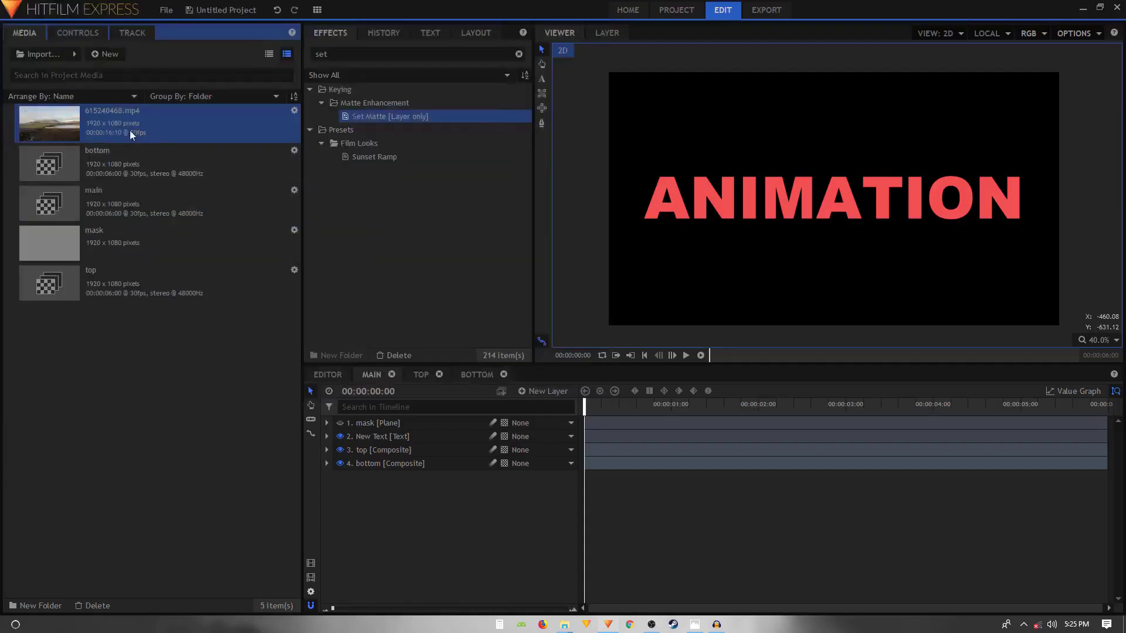
- Place 615240468.mp4 at the start of Video 1 in the Editor sequence, matching the sequence settings to the clip
left_click_drag(390, 451, 381, 527)
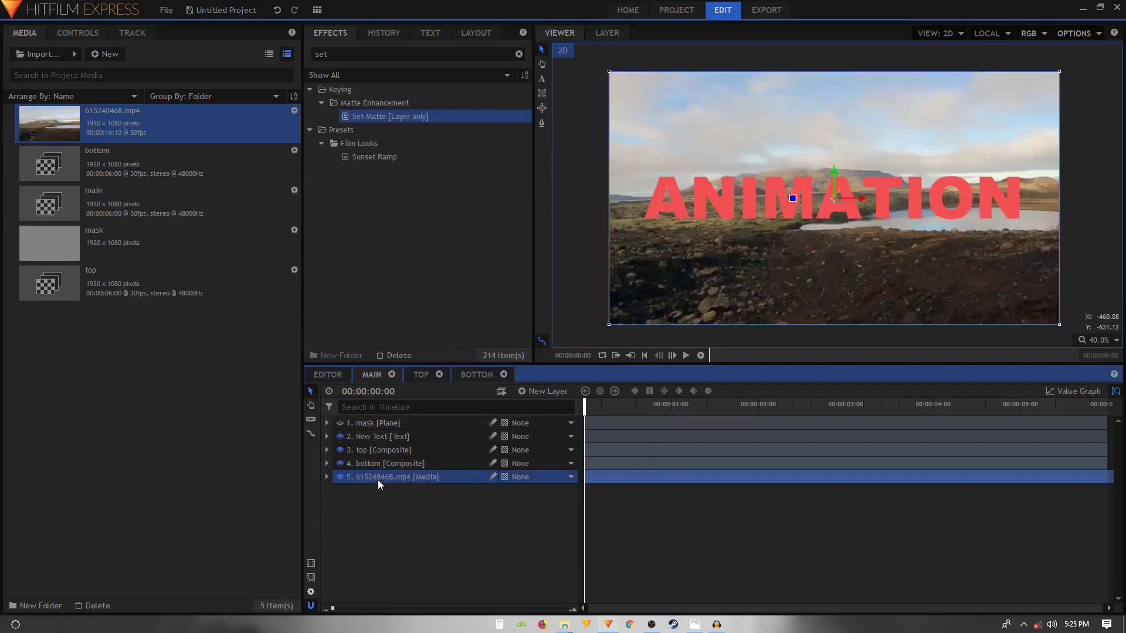
key("Delete")
left_click(327, 373)
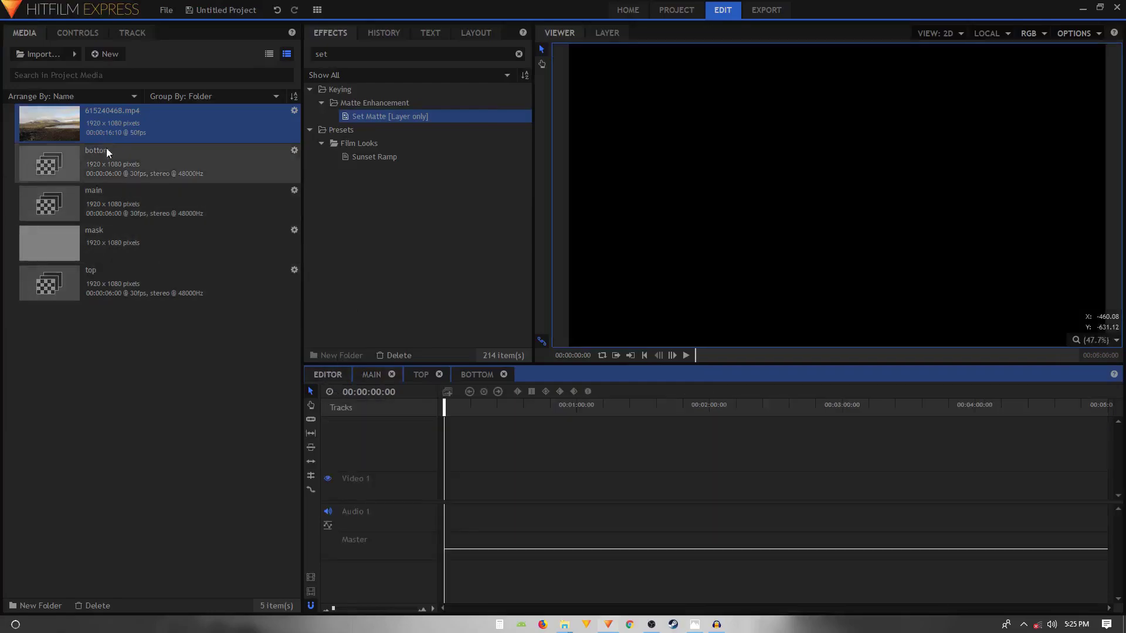
left_click_drag(102, 117, 450, 488)
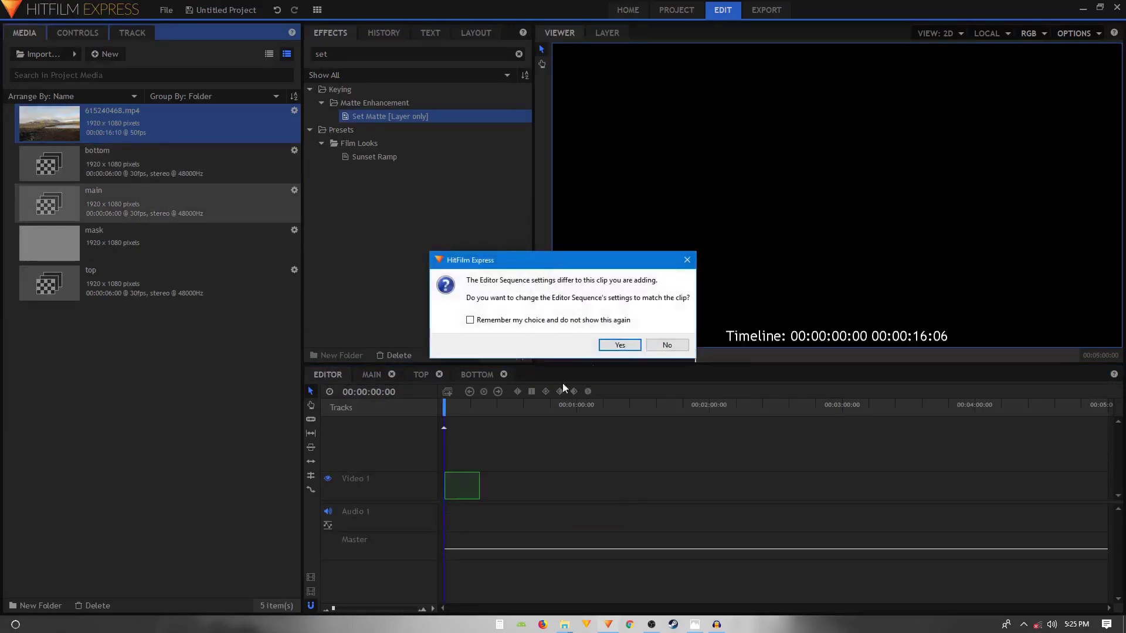
left_click(635, 344)
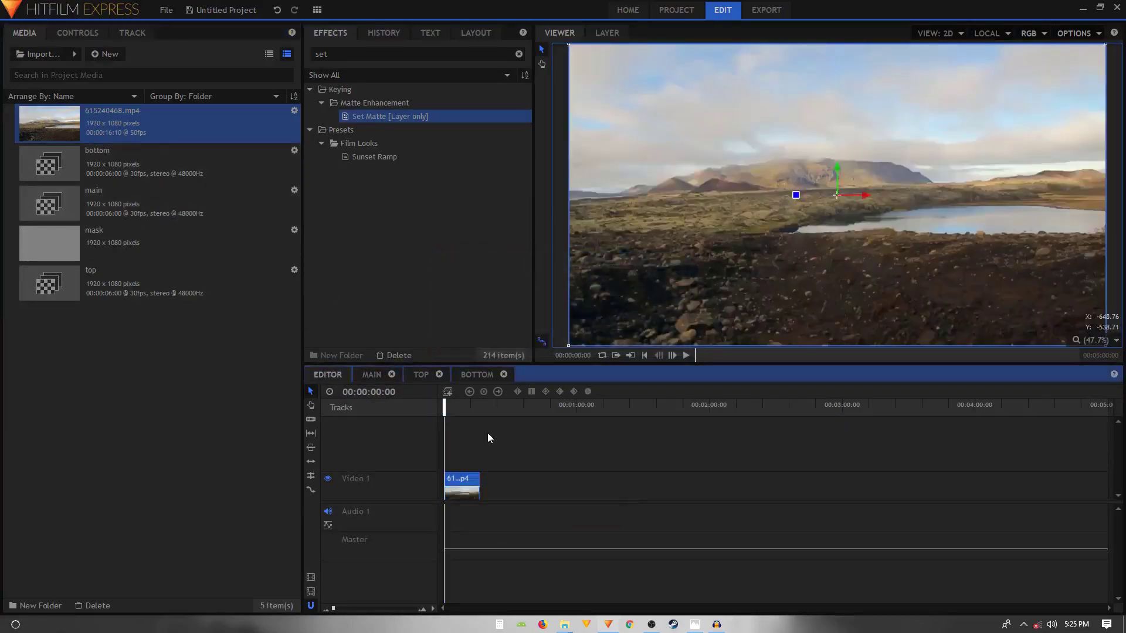
- Place the main composite at the start of Video 2, above the landscape clip in the Editor sequence
left_click(115, 275)
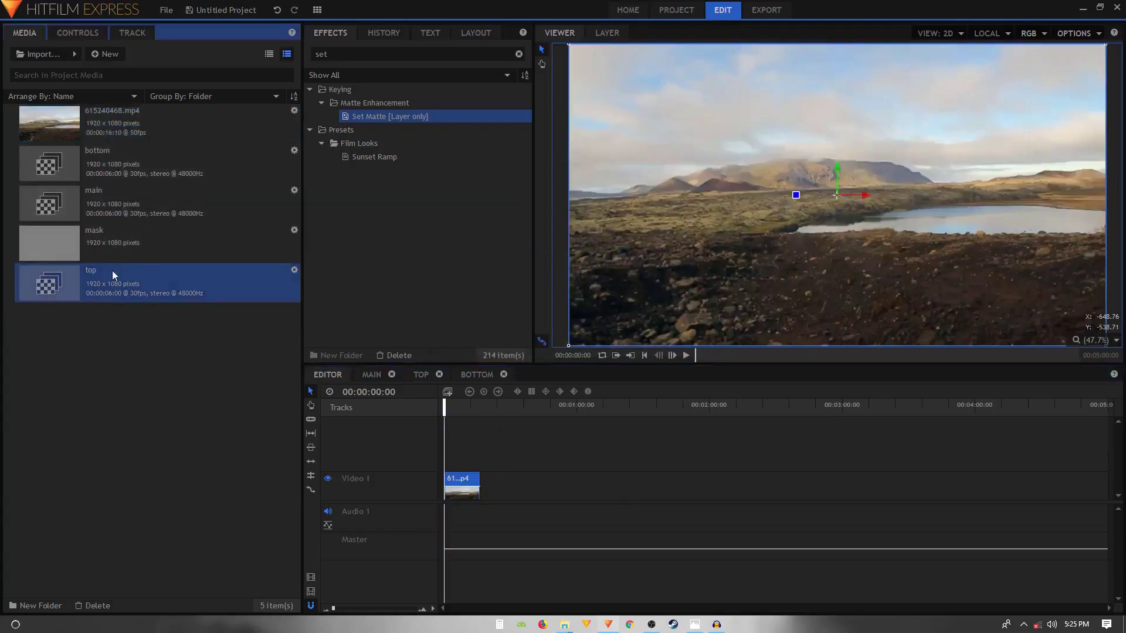
left_click(106, 224)
left_click_drag(105, 204, 448, 456)
- Play the Editor sequence from the start to examine the title animation over the landscape footage, and replay it
left_click(686, 356)
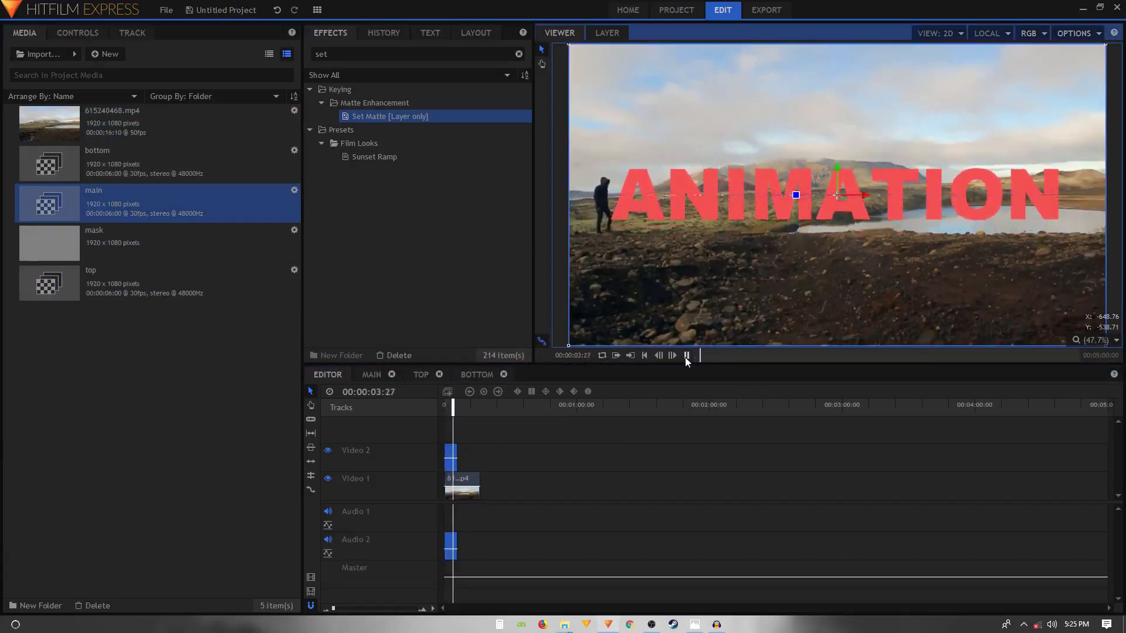
left_click(687, 356)
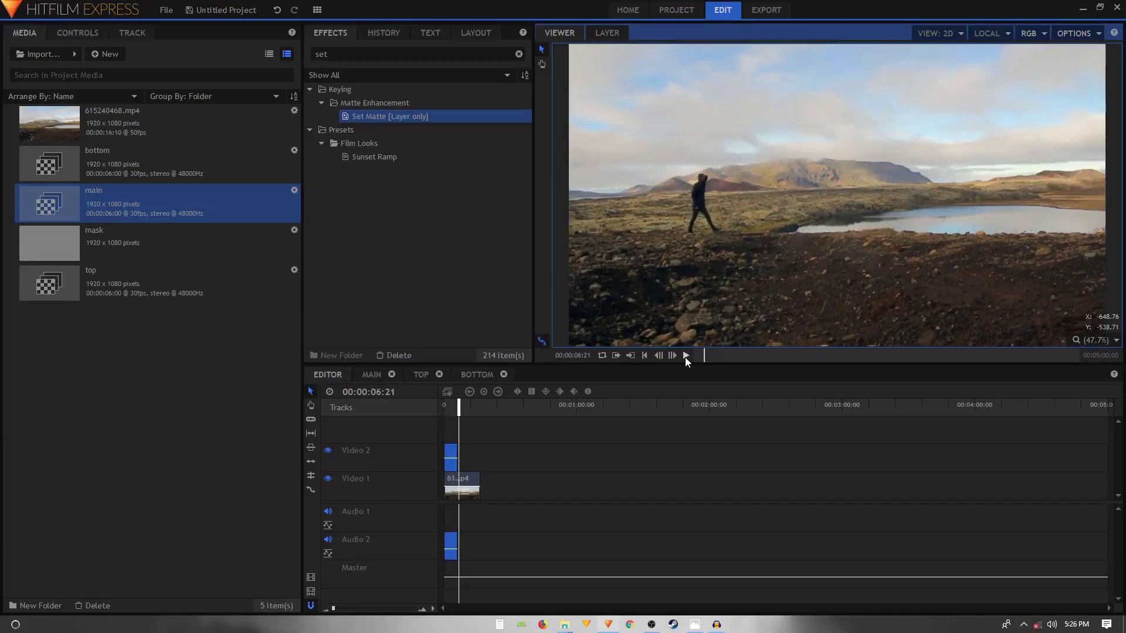
left_click(644, 355)
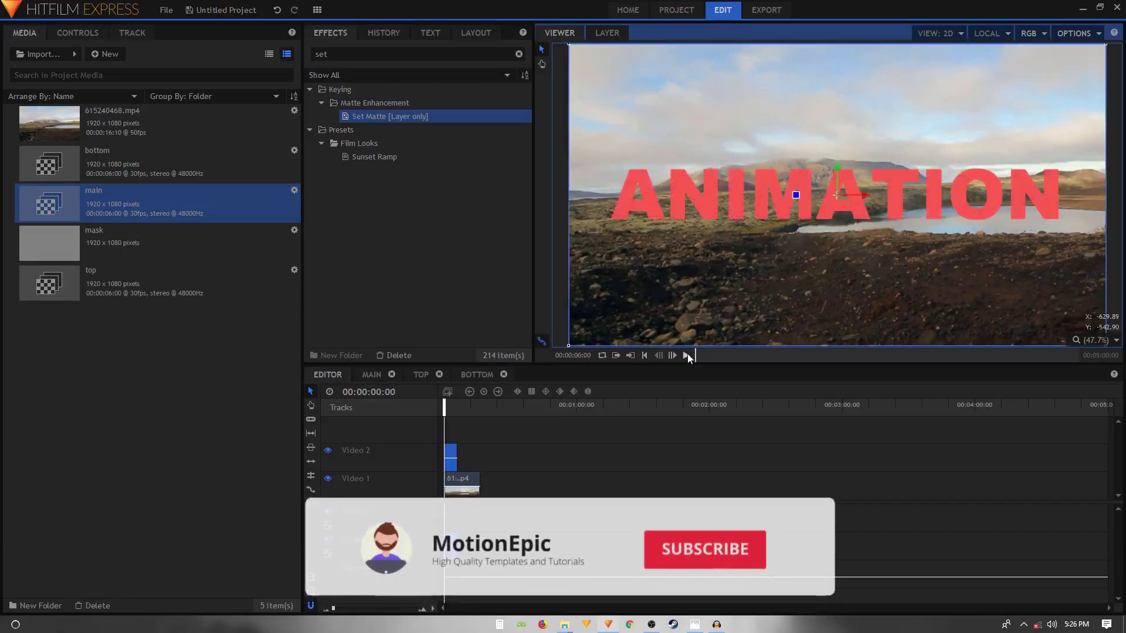
left_click(687, 355)
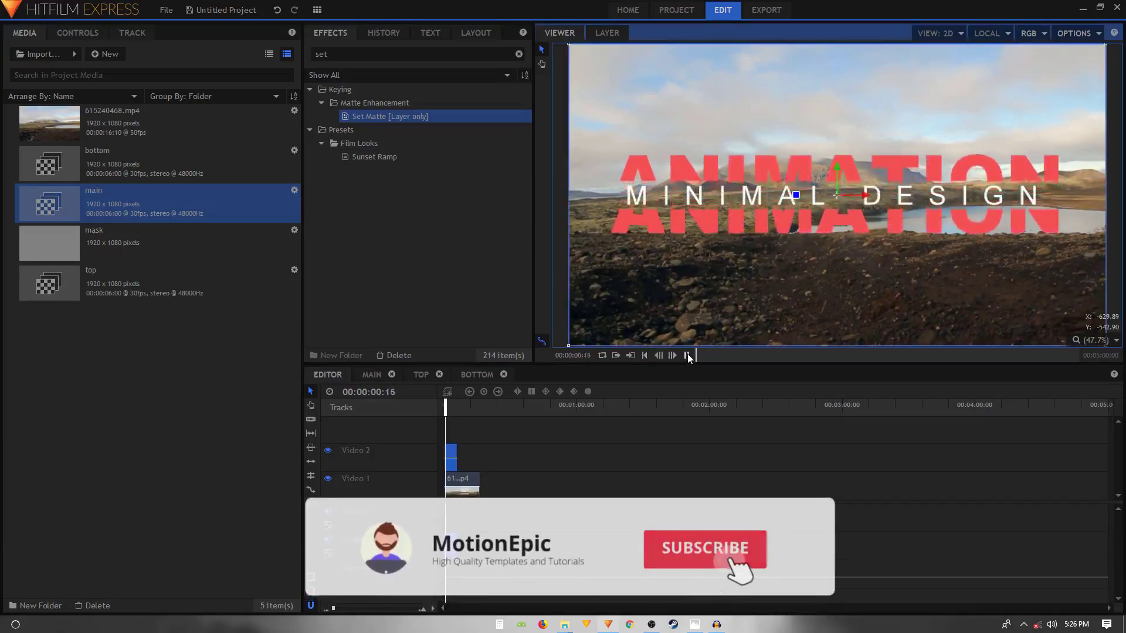